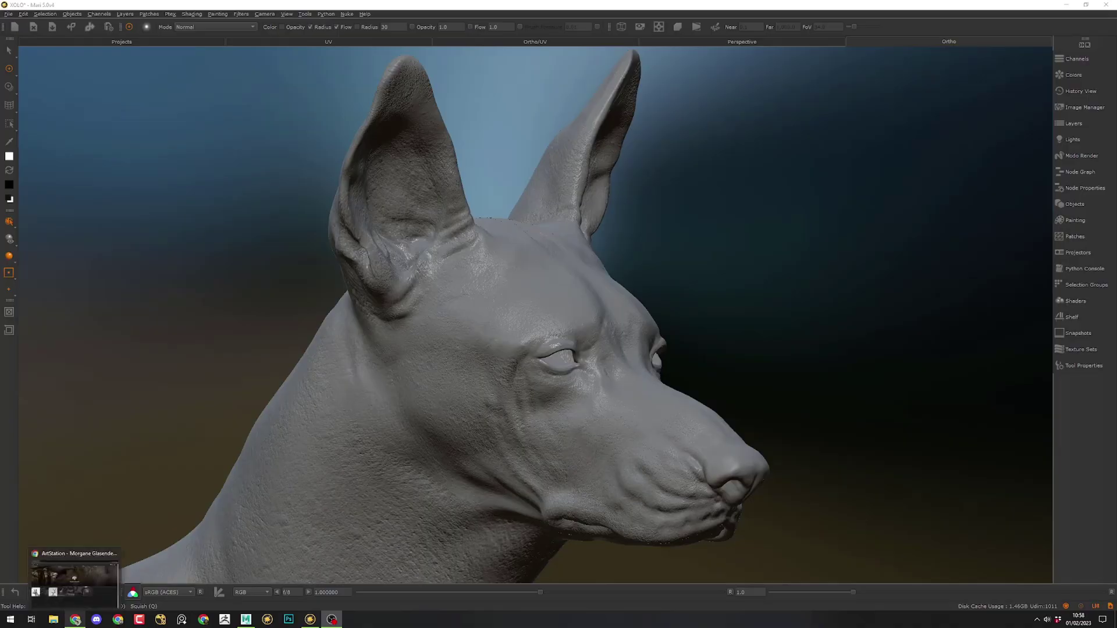
# Switch to the browser and view the Xolo artwork on the artist's ArtStation portfolio
pyautogui.click(75, 619)
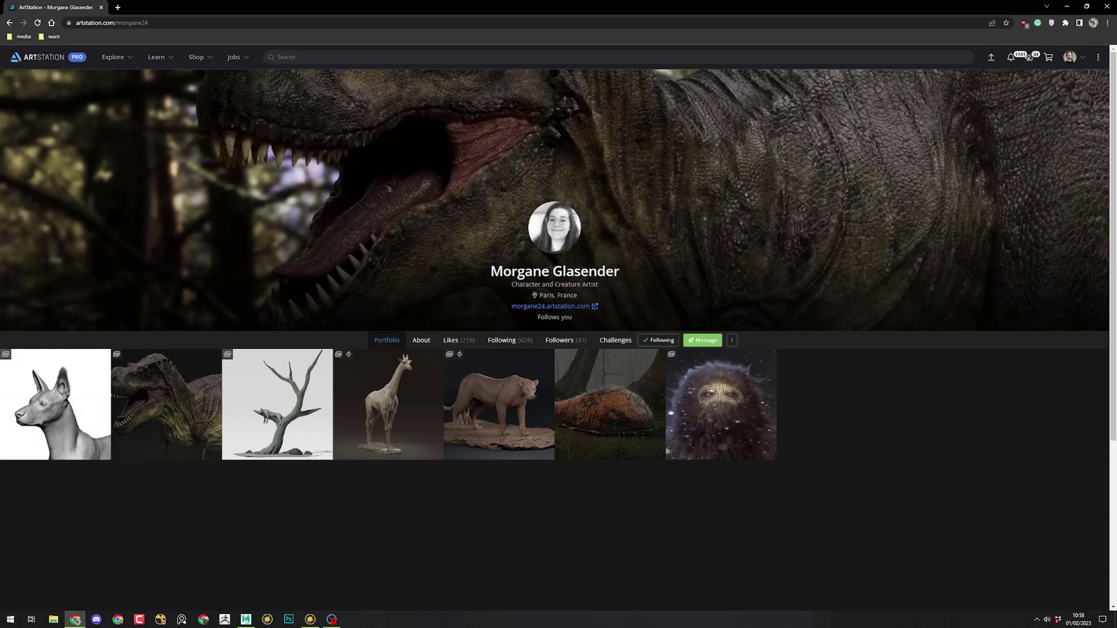
pyautogui.click(55, 404)
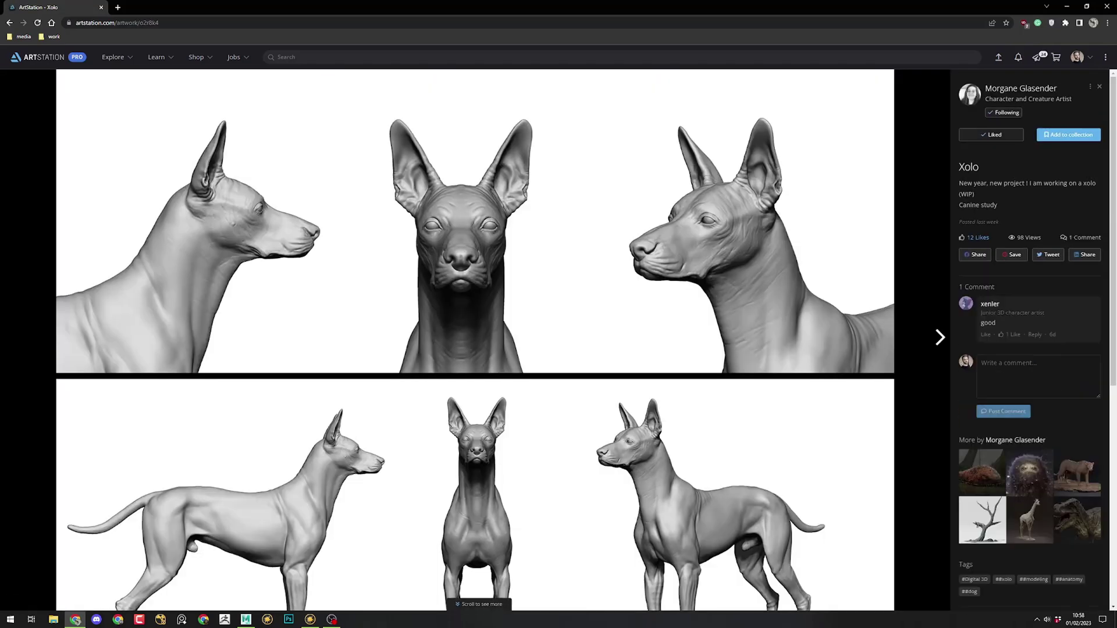
pyautogui.scroll(-2, 474, 340)
pyautogui.scroll(2, 475, 340)
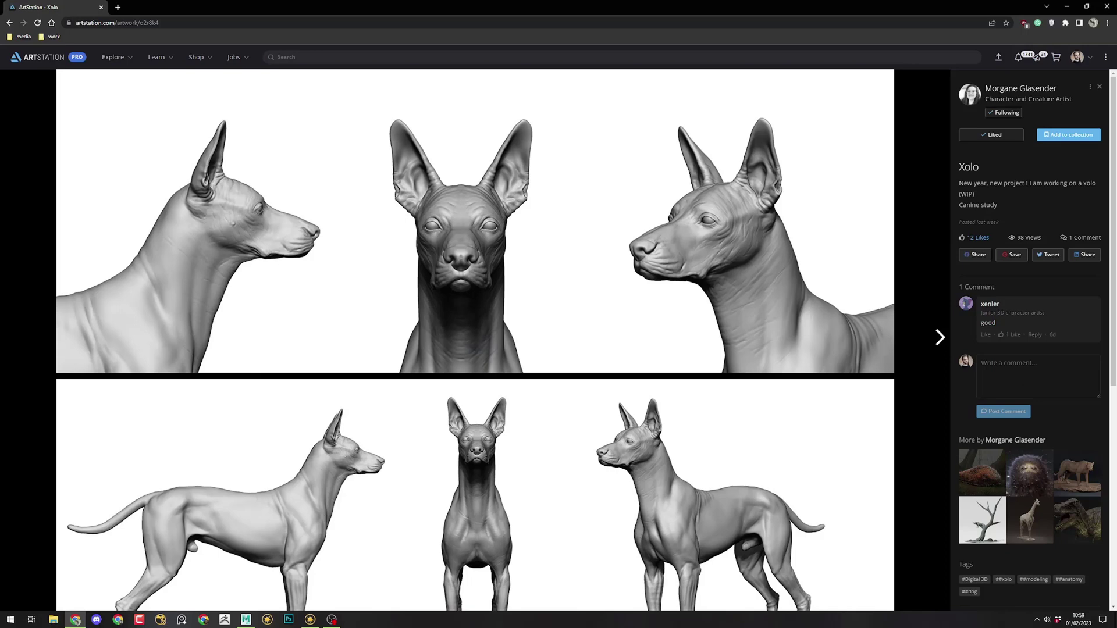
# Switch to Maya, unhide the body_OLD_UV mesh and move it along the X axis to stand beside body_NEW_UV
pyautogui.click(246, 619)
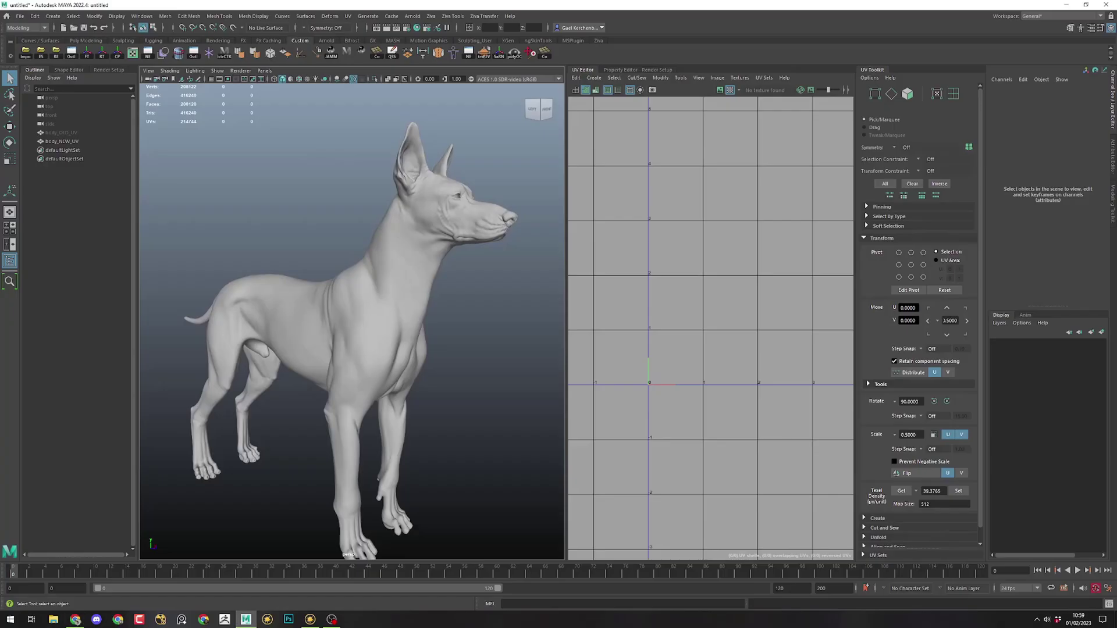
pyautogui.keyDown('alt'); pyautogui.moveTo(430, 326); pyautogui.dragTo(268, 326); pyautogui.keyUp('alt')
pyautogui.keyDown('alt'); pyautogui.moveTo(268, 326); pyautogui.dragTo(204, 326, button='right'); pyautogui.keyUp('alt')
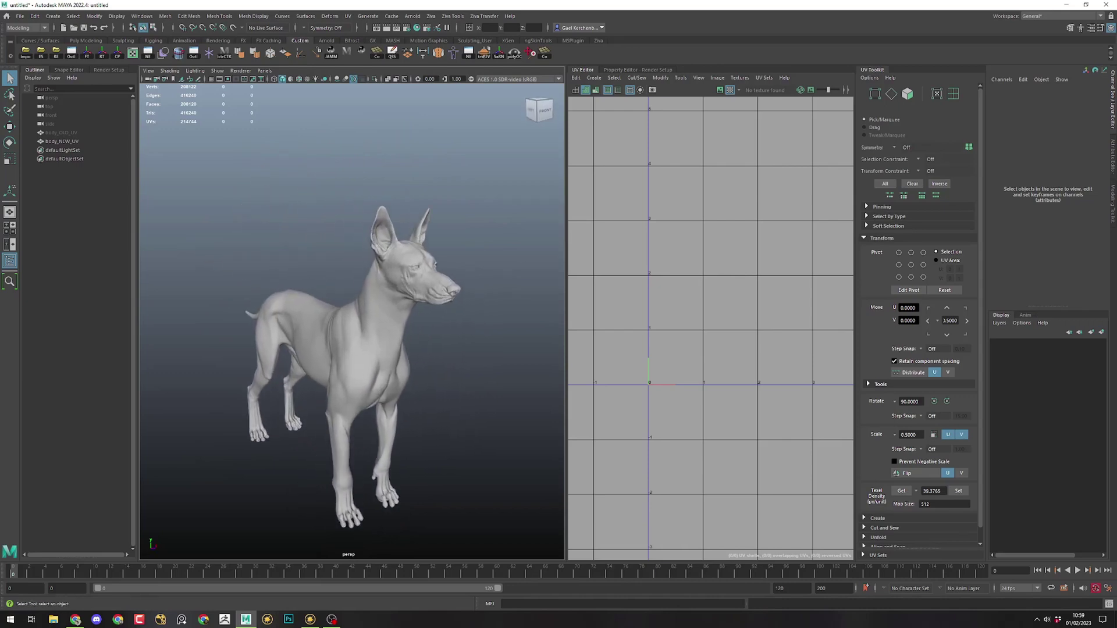
pyautogui.click(61, 133)
pyautogui.hotkey('shift', 'h')
pyautogui.press('w')
pyautogui.moveTo(416, 331); pyautogui.dragTo(316, 342)
pyautogui.keyDown('alt'); pyautogui.moveTo(315, 342); pyautogui.dragTo(359, 343, button='middle'); pyautogui.keyUp('alt')
pyautogui.keyDown('alt'); pyautogui.moveTo(359, 342); pyautogui.dragTo(395, 343, button='right'); pyautogui.keyUp('alt')
pyautogui.keyDown('alt'); pyautogui.moveTo(326, 344); pyautogui.dragTo(401, 349); pyautogui.keyUp('alt')
pyautogui.keyDown('alt'); pyautogui.moveTo(401, 349); pyautogui.dragTo(410, 348, button='middle'); pyautogui.keyUp('alt')
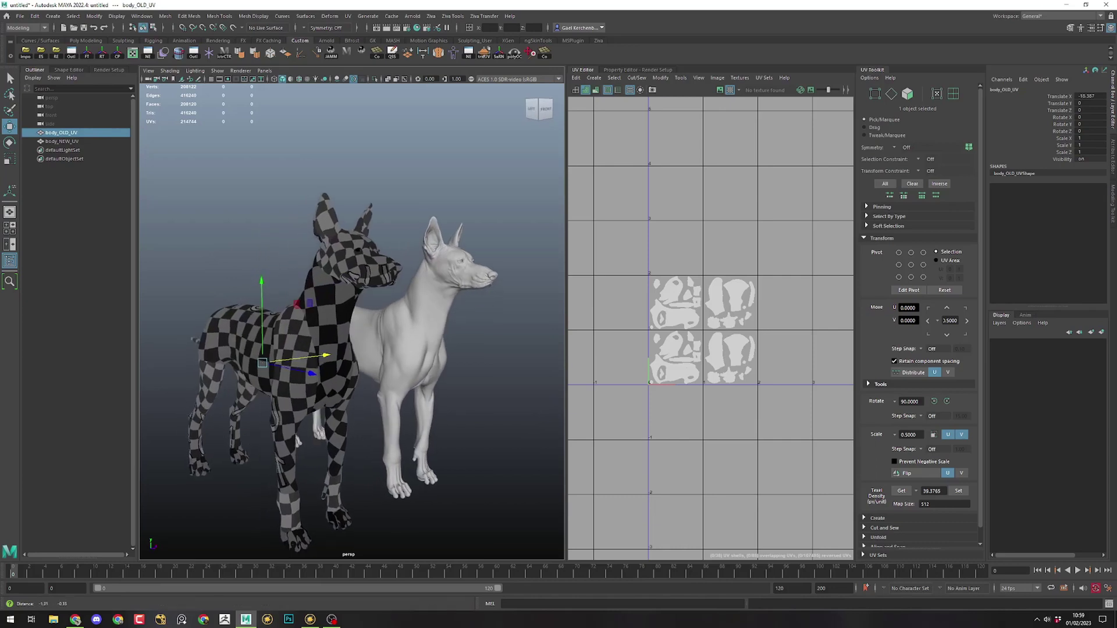
pyautogui.keyDown('alt'); pyautogui.moveTo(410, 347); pyautogui.dragTo(372, 348, button='right'); pyautogui.keyUp('alt')
pyautogui.press('q')
# View the selected body_OLD_UV mesh side by side with body_NEW_UV
pyautogui.keyDown('alt'); pyautogui.moveTo(372, 347); pyautogui.dragTo(325, 349); pyautogui.keyUp('alt')
pyautogui.keyDown('alt'); pyautogui.moveTo(324, 348); pyautogui.dragTo(352, 348, button='right'); pyautogui.keyUp('alt')
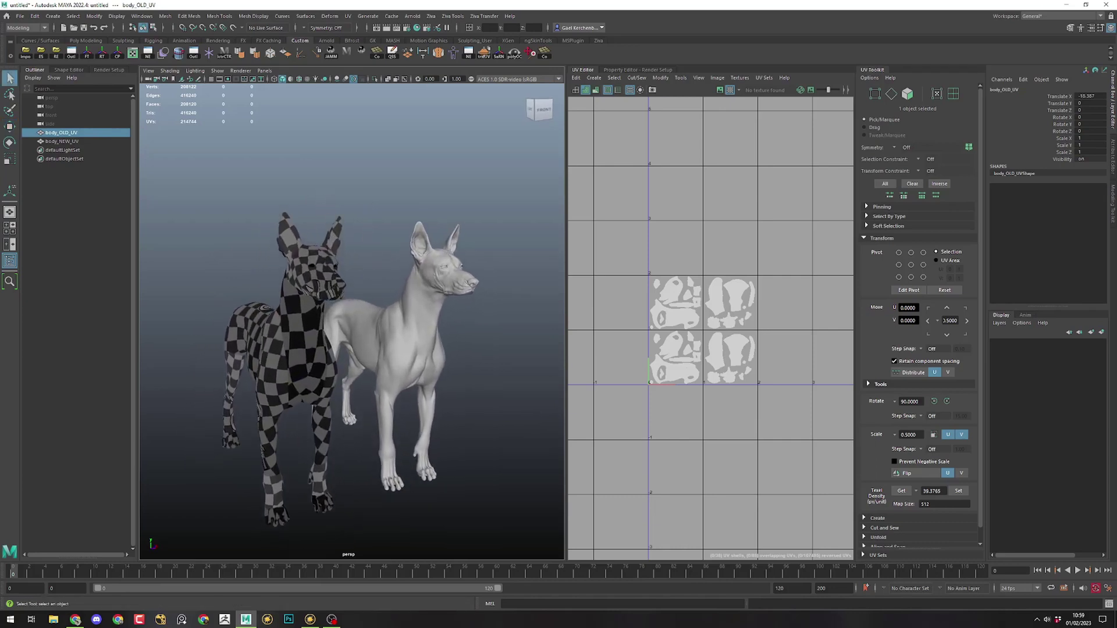
pyautogui.keyDown('alt'); pyautogui.moveTo(352, 349); pyautogui.dragTo(365, 338, button='middle'); pyautogui.keyUp('alt')
pyautogui.keyDown('alt'); pyautogui.moveTo(365, 338); pyautogui.dragTo(379, 339); pyautogui.keyUp('alt')
pyautogui.moveTo(379, 339)
pyautogui.keyDown('alt'); pyautogui.mouseDown(button='middle')
pyautogui.moveTo(368, 347)
pyautogui.moveTo(371, 330)
pyautogui.mouseUp(button='middle'); pyautogui.keyUp('alt')
pyautogui.keyDown('alt'); pyautogui.moveTo(371, 329); pyautogui.dragTo(351, 331); pyautogui.keyUp('alt')
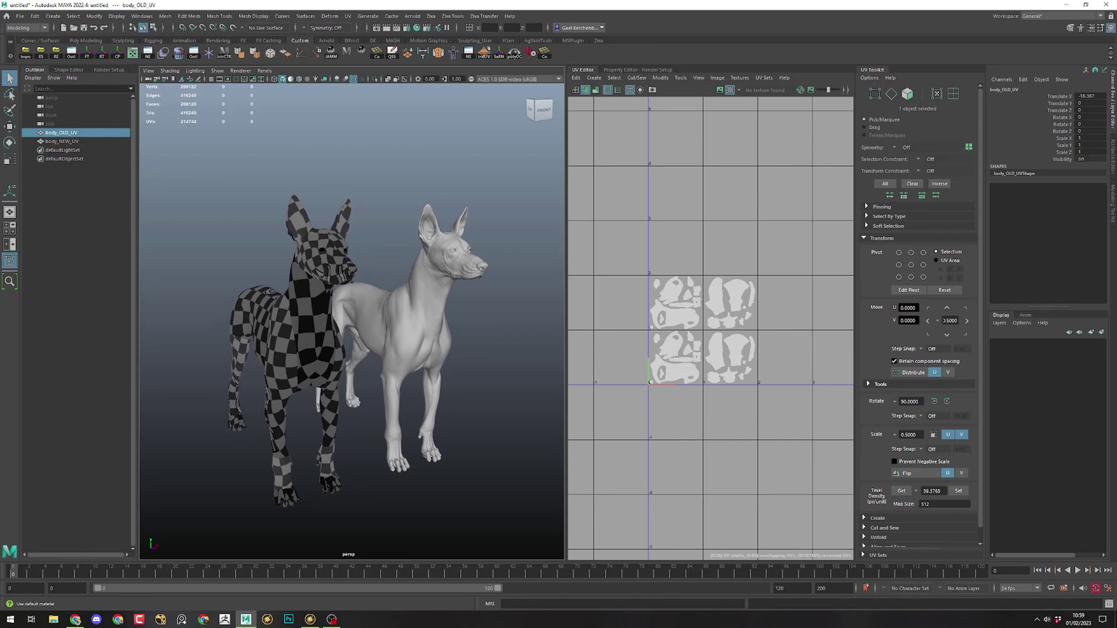
pyautogui.click(582, 70)
pyautogui.keyDown('alt'); pyautogui.moveTo(524, 262); pyautogui.dragTo(459, 263, button='right'); pyautogui.keyUp('alt')
pyautogui.keyDown('alt'); pyautogui.moveTo(459, 263); pyautogui.dragTo(468, 263); pyautogui.keyUp('alt')
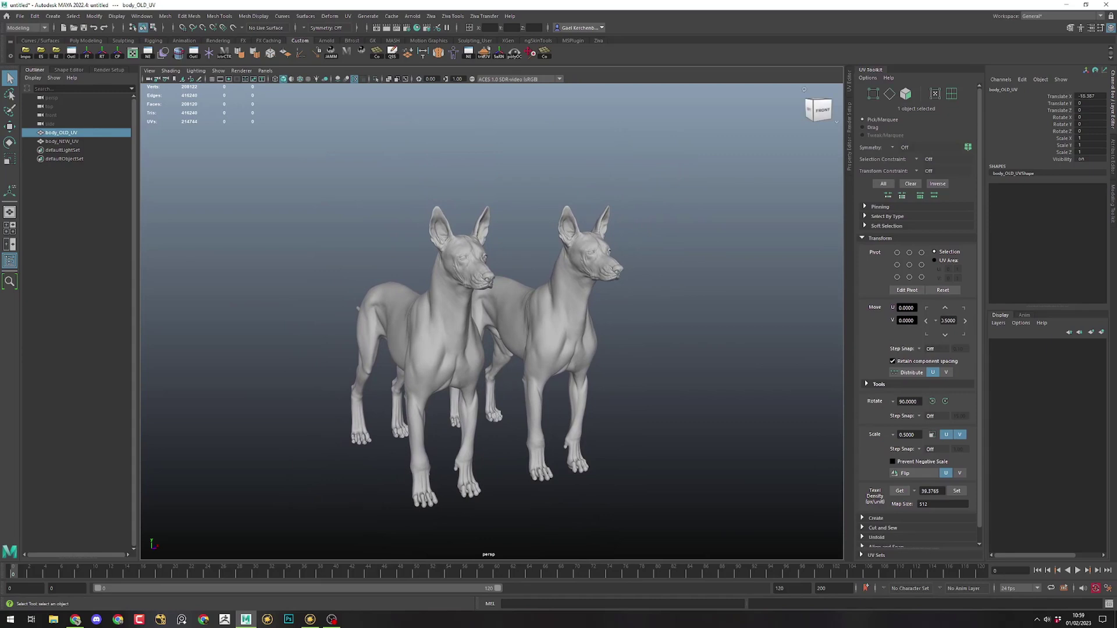
pyautogui.click(849, 82)
pyautogui.scroll(5, 352, 321)
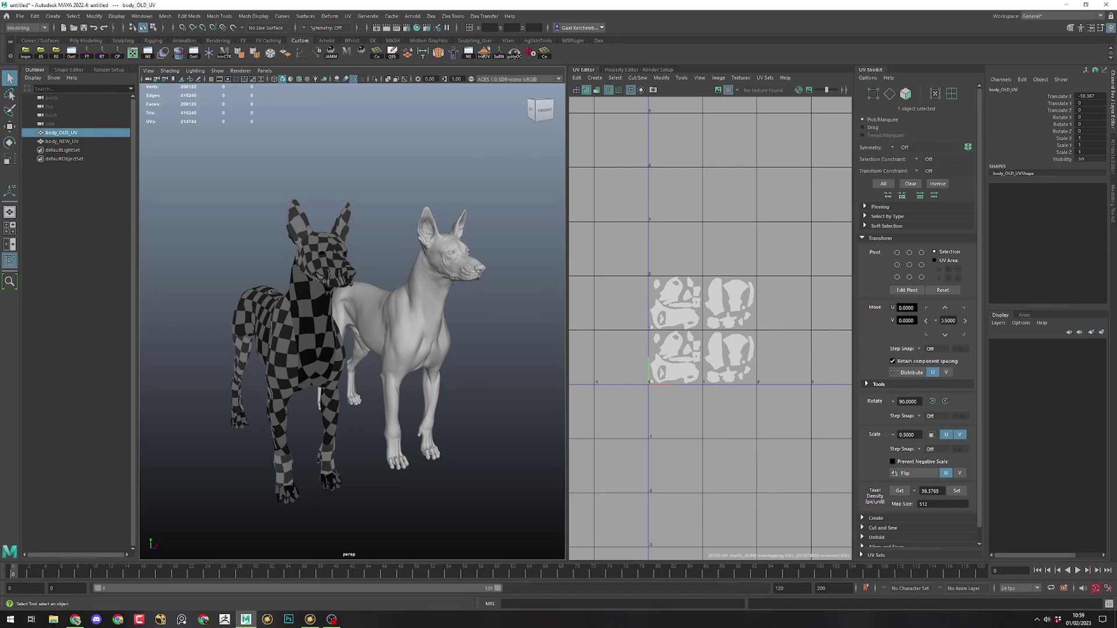
# Examine the checker pattern and UV layout of body_OLD_UV from several angles
pyautogui.moveTo(352, 321)
pyautogui.keyDown('alt'); pyautogui.mouseDown()
pyautogui.moveTo(399, 319)
pyautogui.moveTo(356, 318)
pyautogui.mouseUp(); pyautogui.keyUp('alt')
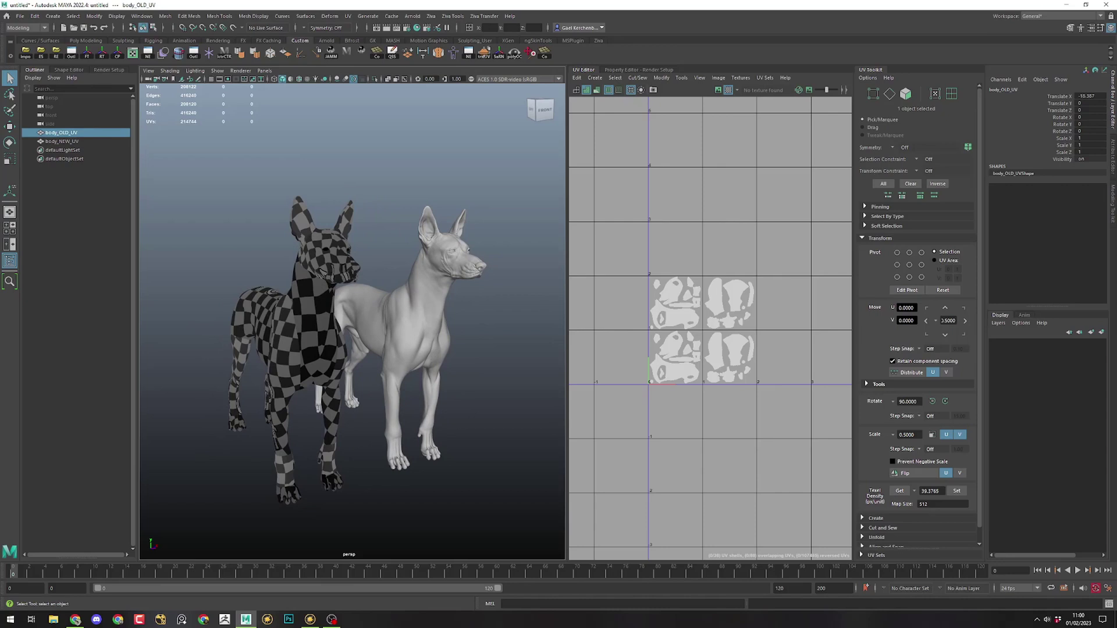
pyautogui.moveTo(356, 318)
pyautogui.keyDown('alt'); pyautogui.mouseDown()
pyautogui.moveTo(396, 313)
pyautogui.moveTo(339, 327)
pyautogui.mouseUp(); pyautogui.keyUp('alt')
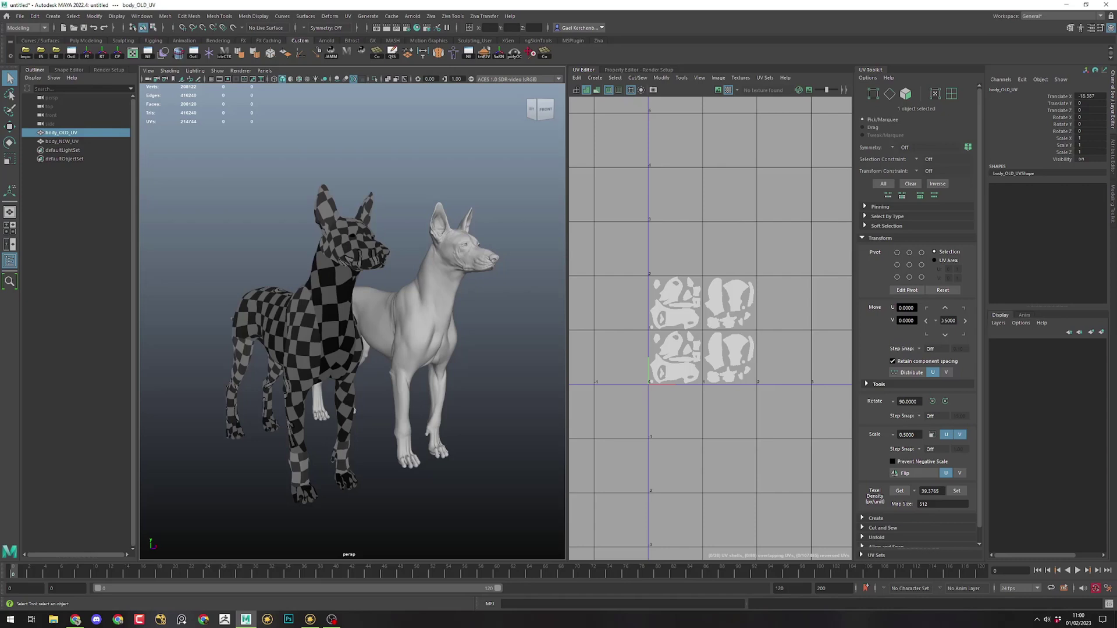
pyautogui.moveTo(349, 326)
pyautogui.keyDown('alt'); pyautogui.mouseDown(button='middle')
pyautogui.moveTo(323, 311)
pyautogui.moveTo(339, 326)
pyautogui.mouseUp(button='middle'); pyautogui.keyUp('alt')
pyautogui.keyDown('alt'); pyautogui.moveTo(338, 326); pyautogui.dragTo(373, 327, button='right'); pyautogui.keyUp('alt')
pyautogui.keyDown('alt'); pyautogui.moveTo(361, 327); pyautogui.dragTo(373, 330, button='middle'); pyautogui.keyUp('alt')
pyautogui.keyDown('alt'); pyautogui.moveTo(349, 327); pyautogui.dragTo(376, 324); pyautogui.keyUp('alt')
pyautogui.moveTo(376, 324)
pyautogui.keyDown('alt'); pyautogui.mouseDown(button='middle')
pyautogui.moveTo(378, 301)
pyautogui.moveTo(387, 308)
pyautogui.mouseUp(button='middle'); pyautogui.keyUp('alt')
pyautogui.keyDown('alt'); pyautogui.moveTo(387, 309); pyautogui.dragTo(323, 309); pyautogui.keyUp('alt')
pyautogui.keyDown('alt'); pyautogui.moveTo(323, 309); pyautogui.dragTo(290, 324, button='middle'); pyautogui.keyUp('alt')
pyautogui.keyDown('alt'); pyautogui.moveTo(290, 324); pyautogui.dragTo(352, 324); pyautogui.keyUp('alt')
pyautogui.keyDown('alt'); pyautogui.moveTo(353, 323); pyautogui.dragTo(348, 328, button='middle'); pyautogui.keyUp('alt')
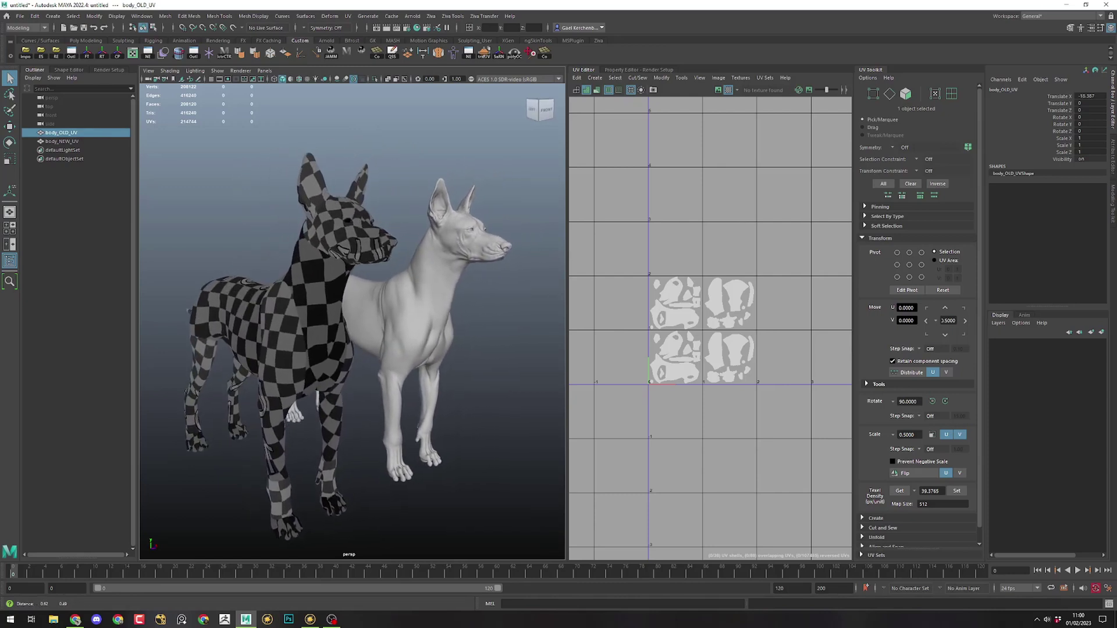
pyautogui.moveTo(348, 328)
pyautogui.keyDown('alt'); pyautogui.mouseDown(button='right')
pyautogui.moveTo(276, 329)
pyautogui.moveTo(332, 328)
pyautogui.mouseUp(button='right'); pyautogui.keyUp('alt')
pyautogui.keyDown('alt'); pyautogui.moveTo(337, 319); pyautogui.dragTo(267, 319); pyautogui.keyUp('alt')
# Select body_NEW_UV and body_OLD_UV alternately to compare their UV layouts, ending on body_NEW_UV
pyautogui.click(407, 317)
pyautogui.keyDown('alt'); pyautogui.moveTo(465, 319); pyautogui.dragTo(559, 319); pyautogui.keyUp('alt')
pyautogui.keyDown('alt'); pyautogui.moveTo(373, 291); pyautogui.dragTo(341, 316, button='middle'); pyautogui.keyUp('alt')
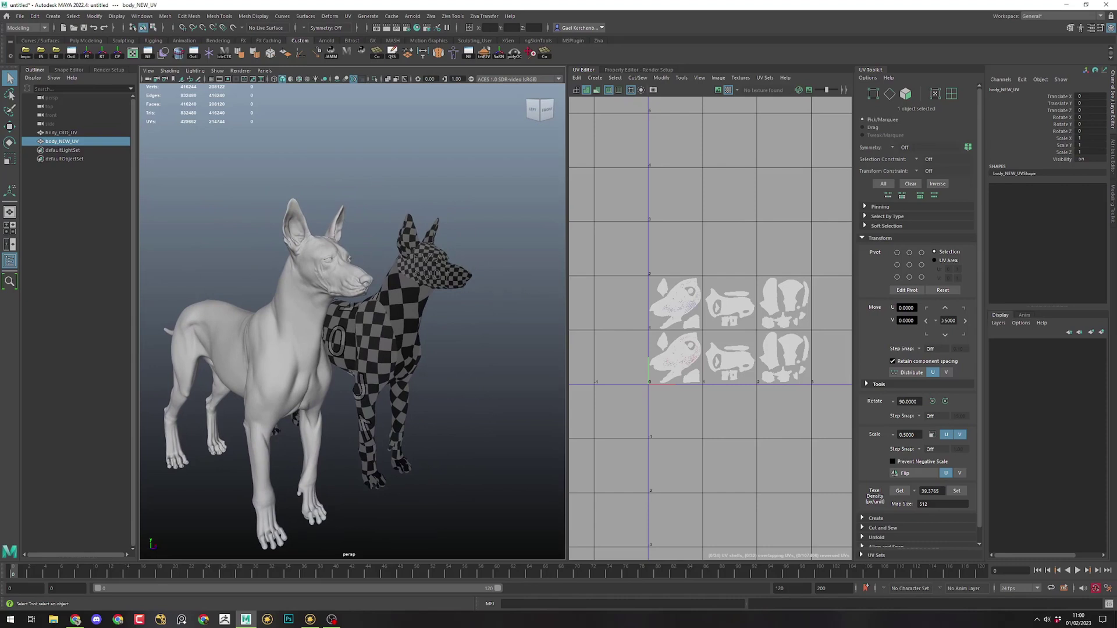
pyautogui.click(291, 334)
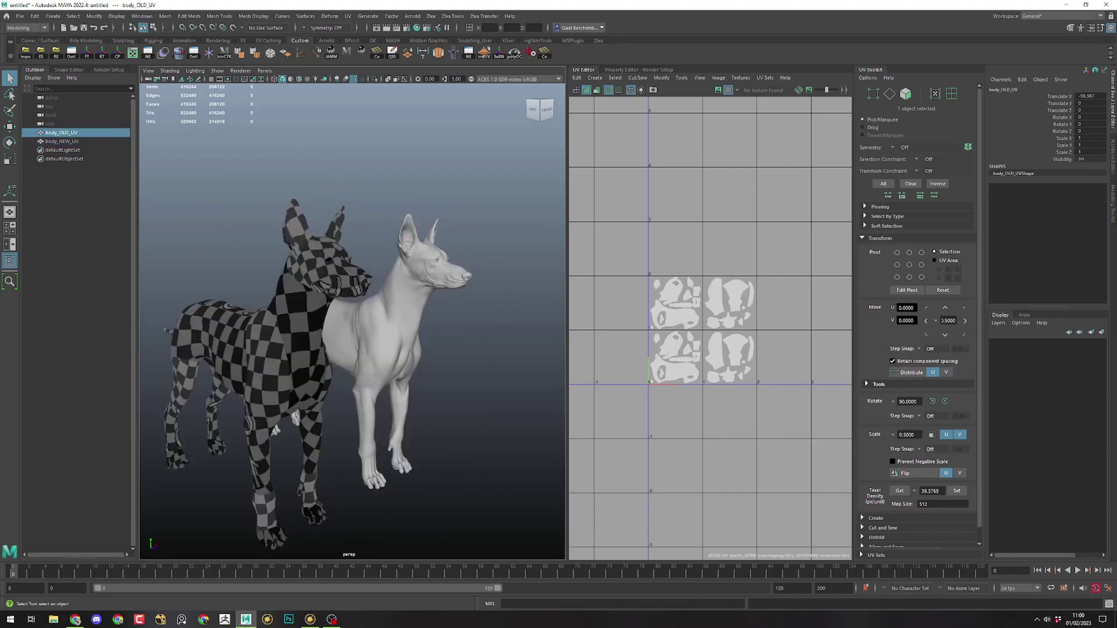
pyautogui.moveTo(349, 335)
pyautogui.keyDown('alt'); pyautogui.mouseDown(button='middle')
pyautogui.moveTo(362, 311)
pyautogui.moveTo(361, 322)
pyautogui.mouseUp(button='middle'); pyautogui.keyUp('alt')
pyautogui.click(390, 326)
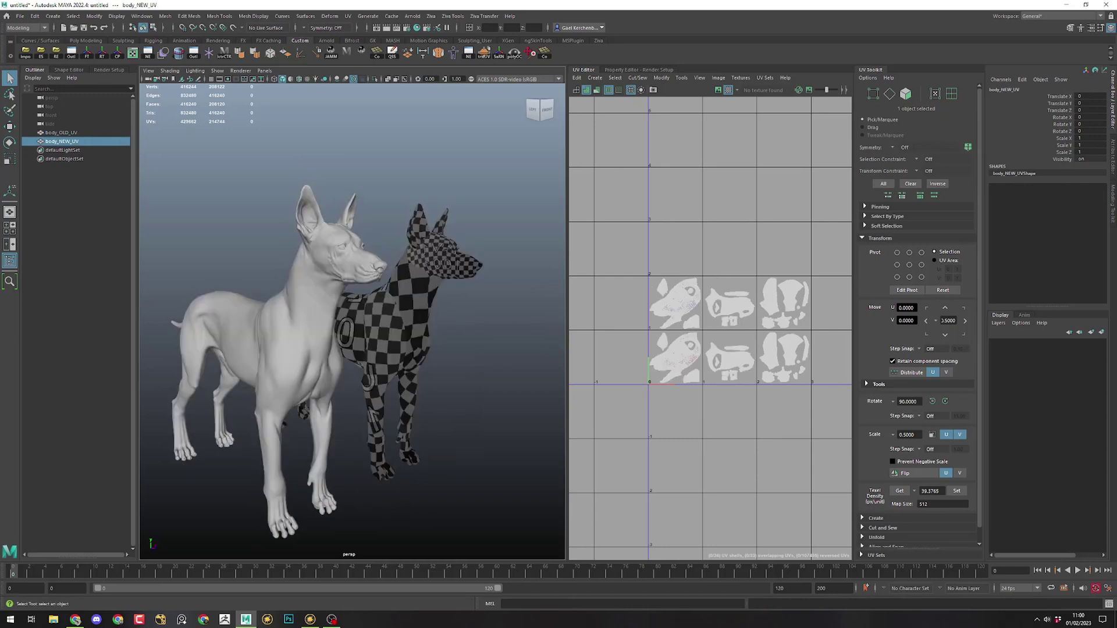
pyautogui.keyDown('alt'); pyautogui.moveTo(390, 325); pyautogui.dragTo(403, 328); pyautogui.keyUp('alt')
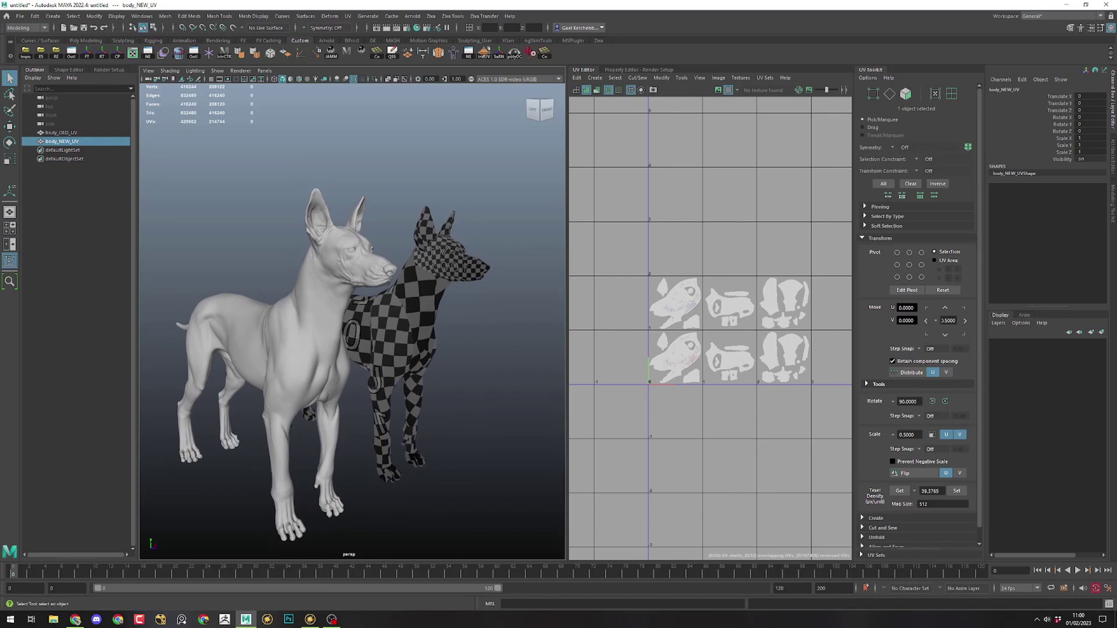
# Inspect the checker size on the head, neck and chest of body_NEW_UV up close
pyautogui.keyDown('alt'); pyautogui.moveTo(402, 329); pyautogui.dragTo(391, 343); pyautogui.keyUp('alt')
pyautogui.keyDown('alt'); pyautogui.moveTo(391, 344); pyautogui.dragTo(349, 378, button='middle'); pyautogui.keyUp('alt')
pyautogui.keyDown('alt'); pyautogui.moveTo(349, 378); pyautogui.dragTo(448, 370, button='right'); pyautogui.keyUp('alt')
pyautogui.keyDown('alt'); pyautogui.moveTo(407, 349); pyautogui.dragTo(449, 334); pyautogui.keyUp('alt')
pyautogui.keyDown('alt'); pyautogui.moveTo(449, 334); pyautogui.dragTo(340, 365, button='middle'); pyautogui.keyUp('alt')
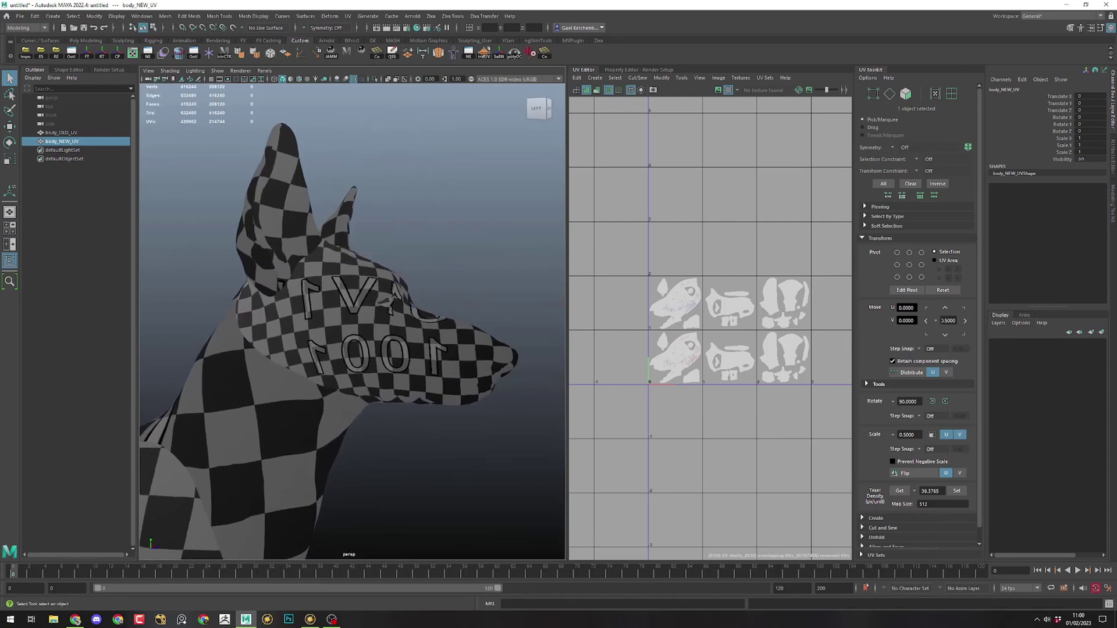
pyautogui.keyDown('alt'); pyautogui.moveTo(355, 355); pyautogui.dragTo(283, 371); pyautogui.keyUp('alt')
pyautogui.scroll(5, 352, 320)
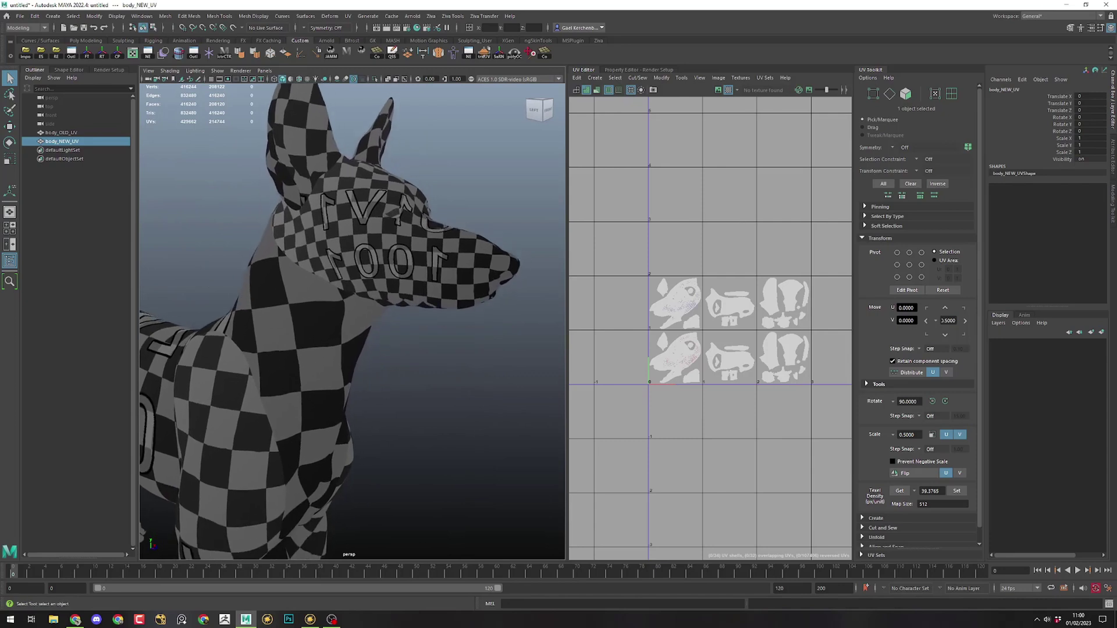
pyautogui.scroll(-8, 353, 320)
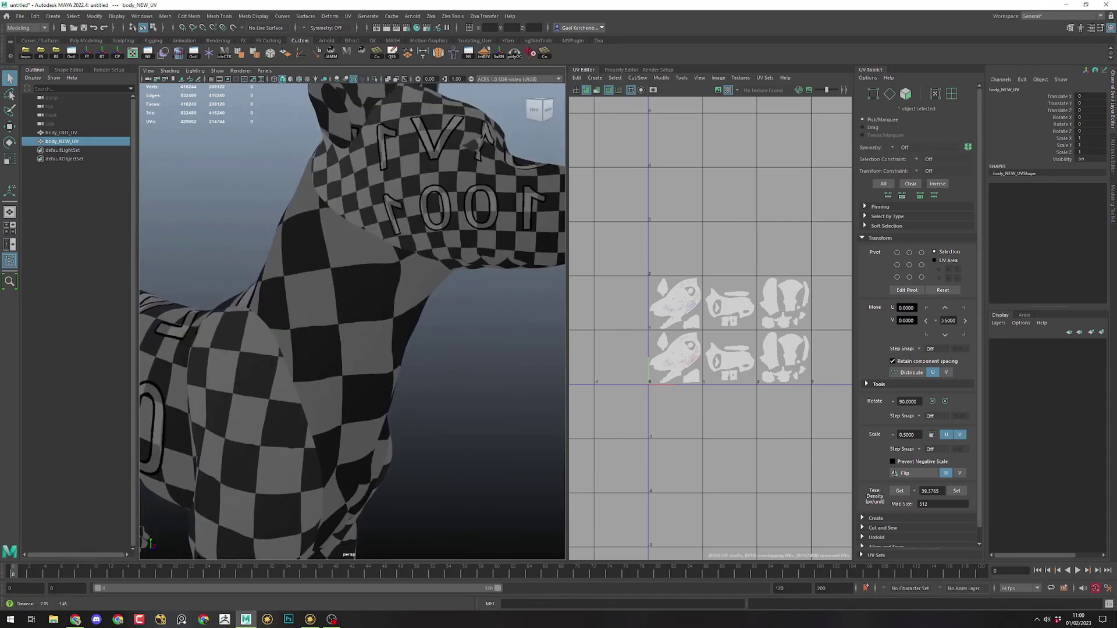
pyautogui.keyDown('alt'); pyautogui.moveTo(353, 320); pyautogui.dragTo(317, 320, button='right'); pyautogui.keyUp('alt')
pyautogui.keyDown('alt'); pyautogui.moveTo(353, 326); pyautogui.dragTo(312, 329); pyautogui.keyUp('alt')
pyautogui.keyDown('alt'); pyautogui.moveTo(312, 329); pyautogui.dragTo(375, 325, button='middle'); pyautogui.keyUp('alt')
pyautogui.keyDown('alt'); pyautogui.moveTo(375, 326); pyautogui.dragTo(347, 346); pyautogui.keyUp('alt')
pyautogui.keyDown('alt'); pyautogui.moveTo(347, 346); pyautogui.dragTo(397, 317, button='middle'); pyautogui.keyUp('alt')
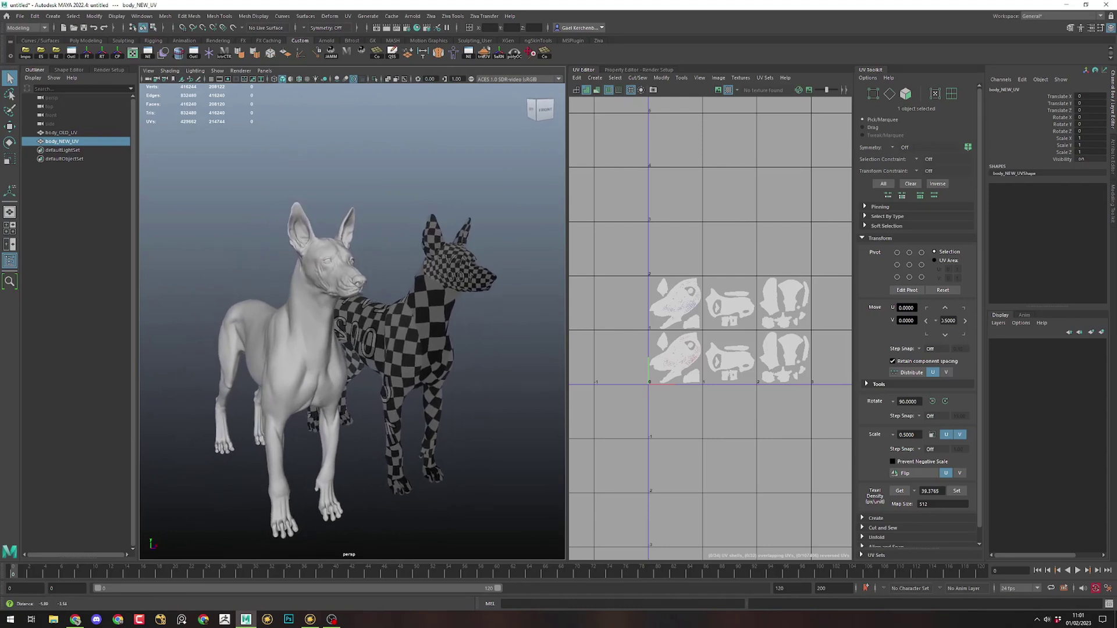
# Select both body meshes, compare their checker density around the heads and clear the selection
pyautogui.click(61, 132)
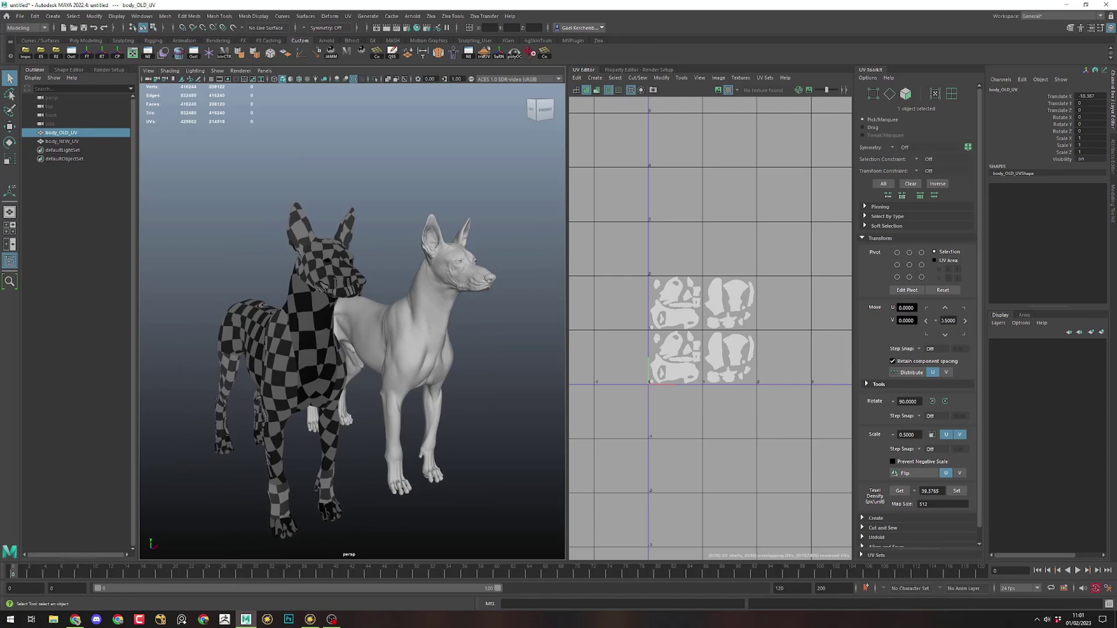
pyautogui.keyDown('shift'); pyautogui.click(61, 142); pyautogui.keyUp('shift')
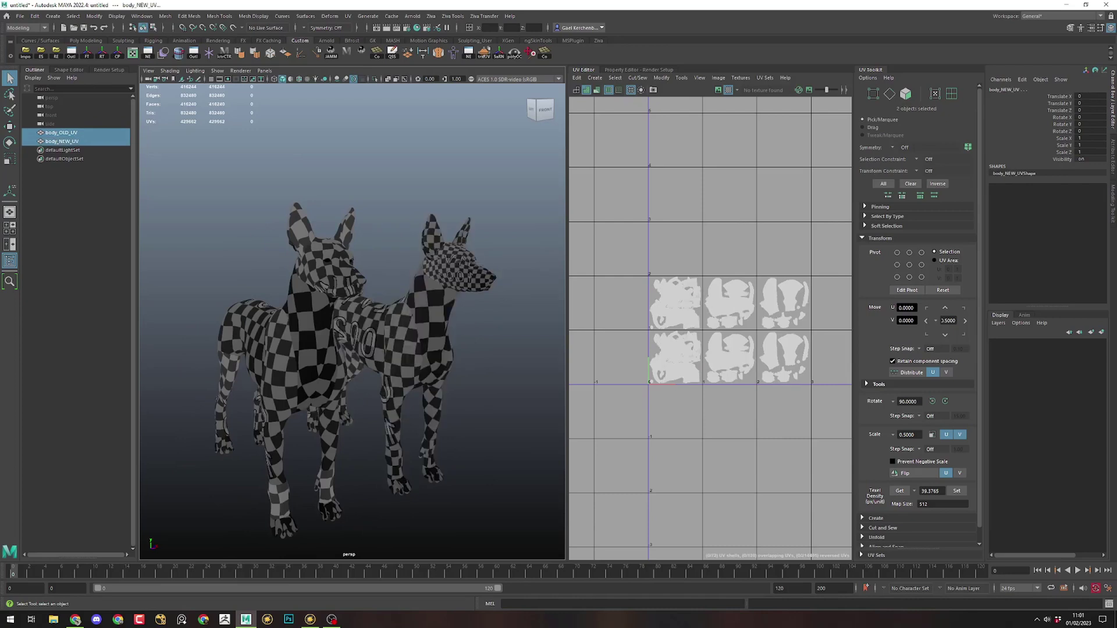
pyautogui.keyDown('alt'); pyautogui.moveTo(352, 320); pyautogui.dragTo(398, 320); pyautogui.keyUp('alt')
pyautogui.keyDown('alt'); pyautogui.moveTo(398, 320); pyautogui.dragTo(349, 375, button='middle'); pyautogui.keyUp('alt')
pyautogui.keyDown('alt'); pyautogui.moveTo(349, 375); pyautogui.dragTo(442, 375, button='right'); pyautogui.keyUp('alt')
pyautogui.moveTo(352, 320)
pyautogui.keyDown('alt'); pyautogui.mouseDown()
pyautogui.moveTo(370, 315)
pyautogui.moveTo(335, 314)
pyautogui.moveTo(369, 315)
pyautogui.mouseUp(); pyautogui.keyUp('alt')
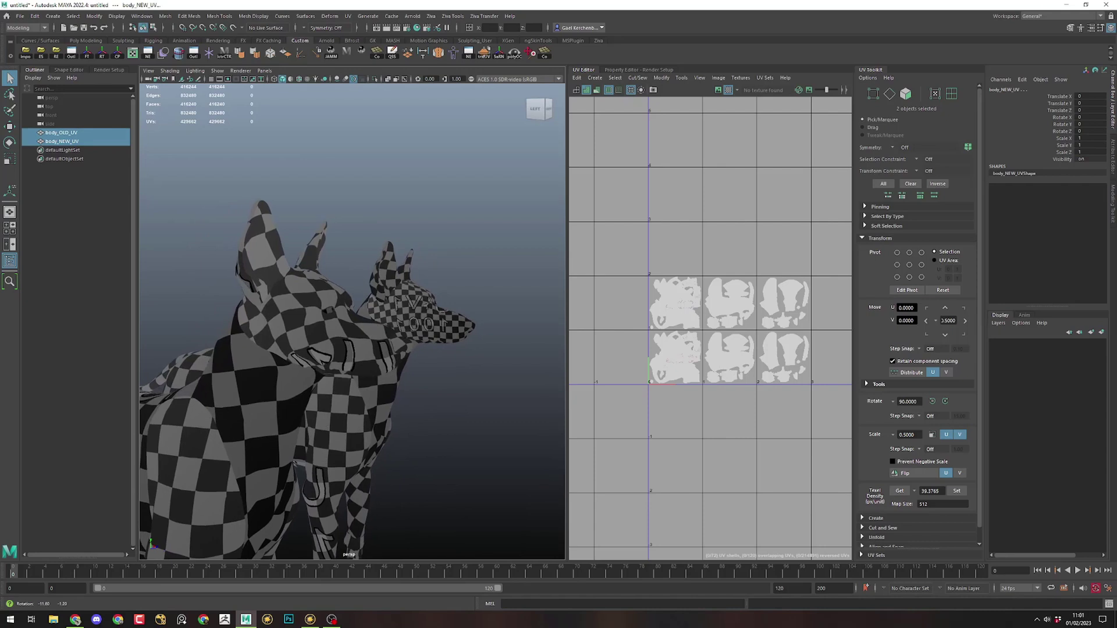
pyautogui.keyDown('alt'); pyautogui.moveTo(369, 314); pyautogui.dragTo(406, 315, button='right'); pyautogui.keyUp('alt')
pyautogui.keyDown('alt'); pyautogui.moveTo(406, 314); pyautogui.dragTo(423, 324, button='middle'); pyautogui.keyUp('alt')
pyautogui.scroll(-4, 353, 320)
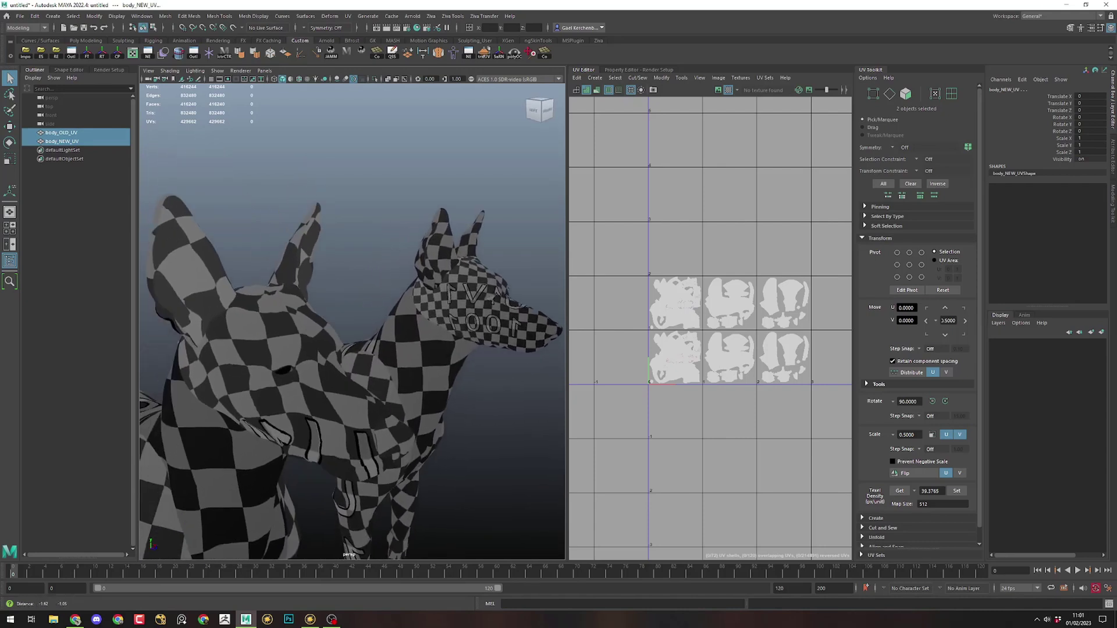
pyautogui.keyDown('alt'); pyautogui.moveTo(401, 326); pyautogui.dragTo(274, 310); pyautogui.keyUp('alt')
pyautogui.keyDown('alt'); pyautogui.moveTo(291, 355); pyautogui.dragTo(465, 352); pyautogui.keyUp('alt')
pyautogui.keyDown('alt'); pyautogui.moveTo(454, 349); pyautogui.dragTo(396, 349, button='right'); pyautogui.keyUp('alt')
pyautogui.keyDown('alt'); pyautogui.moveTo(395, 349); pyautogui.dragTo(411, 310, button='middle'); pyautogui.keyUp('alt')
pyautogui.keyDown('alt'); pyautogui.moveTo(411, 310); pyautogui.dragTo(360, 311, button='right'); pyautogui.keyUp('alt')
pyautogui.hotkey('alt', 'd')
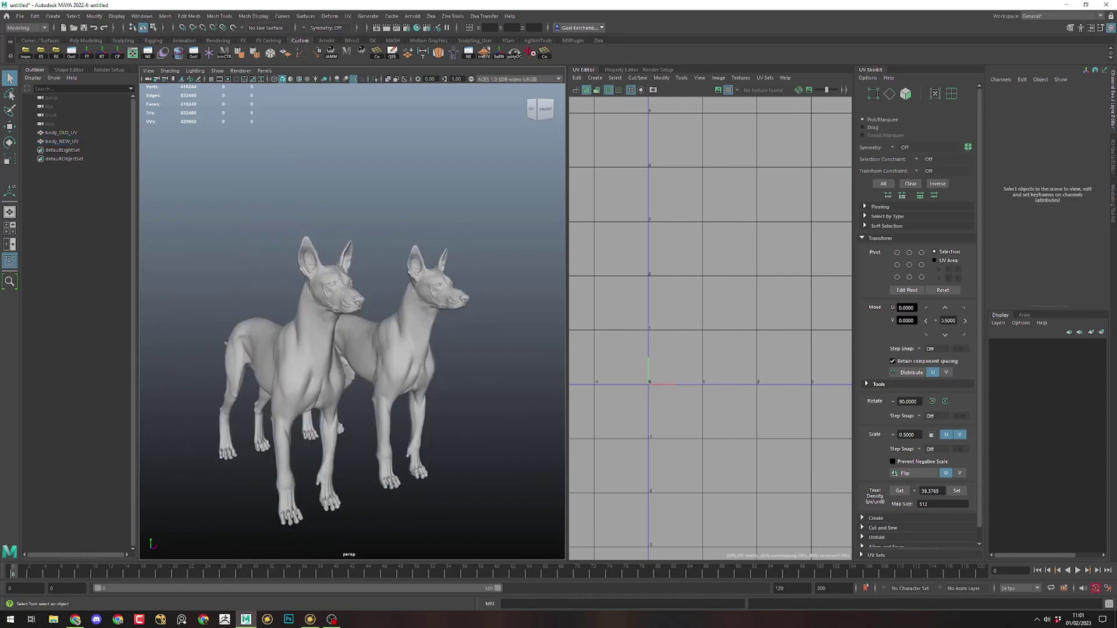
# Set Translate X of body_OLD_UV to 0
pyautogui.click(309, 350)
pyautogui.press('w')
pyautogui.keyDown('alt'); pyautogui.moveTo(326, 349); pyautogui.dragTo(279, 364); pyautogui.keyUp('alt')
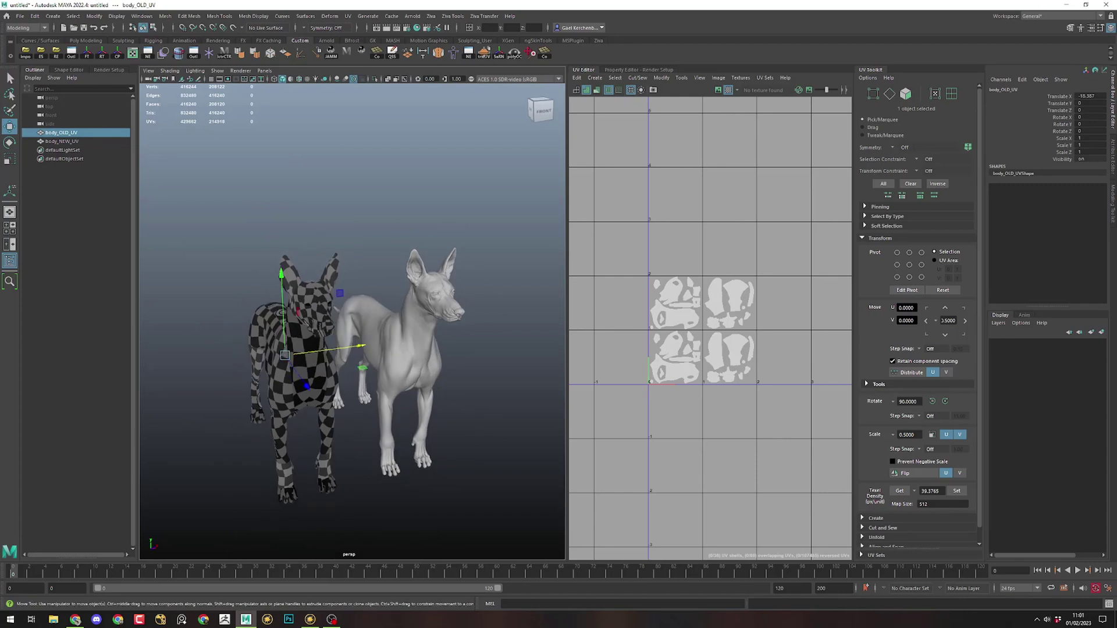
pyautogui.click(1090, 97)
pyautogui.write('0')
pyautogui.press('Return')
# Examine how the old and new body meshes overlap around the head and body
pyautogui.keyDown('alt'); pyautogui.moveTo(407, 349); pyautogui.dragTo(355, 349); pyautogui.keyUp('alt')
pyautogui.keyDown('alt'); pyautogui.moveTo(395, 331); pyautogui.dragTo(337, 370, button='middle'); pyautogui.keyUp('alt')
pyautogui.keyDown('alt'); pyautogui.moveTo(337, 369); pyautogui.dragTo(396, 373, button='right'); pyautogui.keyUp('alt')
pyautogui.keyDown('alt'); pyautogui.moveTo(454, 303); pyautogui.dragTo(387, 361); pyautogui.keyUp('alt')
pyautogui.keyDown('alt'); pyautogui.moveTo(361, 349); pyautogui.dragTo(414, 349, button='right'); pyautogui.keyUp('alt')
pyautogui.keyDown('alt'); pyautogui.moveTo(360, 360); pyautogui.dragTo(466, 245); pyautogui.keyUp('alt')
pyautogui.keyDown('alt'); pyautogui.moveTo(465, 244); pyautogui.dragTo(465, 259, button='middle'); pyautogui.keyUp('alt')
pyautogui.moveTo(465, 259)
pyautogui.keyDown('alt'); pyautogui.mouseDown()
pyautogui.moveTo(496, 259)
pyautogui.moveTo(422, 256)
pyautogui.moveTo(486, 259)
pyautogui.moveTo(463, 262)
pyautogui.mouseUp(); pyautogui.keyUp('alt')
pyautogui.keyDown('alt'); pyautogui.moveTo(463, 262); pyautogui.dragTo(445, 261, button='right'); pyautogui.keyUp('alt')
pyautogui.keyDown('alt'); pyautogui.moveTo(445, 261); pyautogui.dragTo(470, 252); pyautogui.keyUp('alt')
pyautogui.keyDown('alt'); pyautogui.moveTo(470, 252); pyautogui.dragTo(473, 239); pyautogui.keyUp('alt')
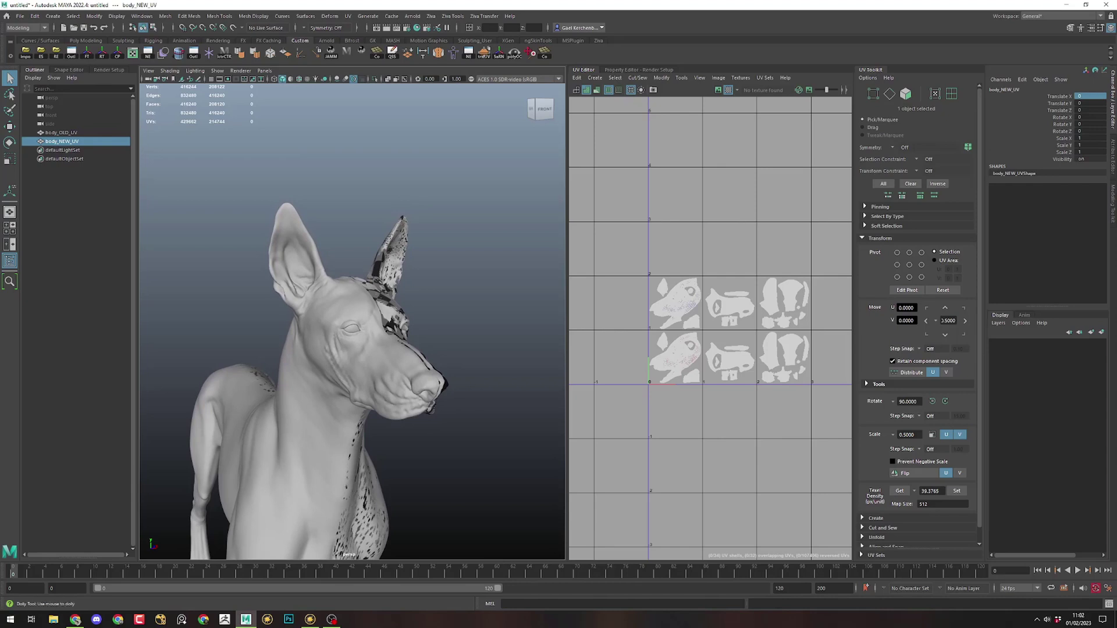
pyautogui.keyDown('alt'); pyautogui.moveTo(474, 238); pyautogui.dragTo(449, 241, button='right'); pyautogui.keyUp('alt')
pyautogui.keyDown('alt'); pyautogui.moveTo(449, 241); pyautogui.dragTo(470, 240); pyautogui.keyUp('alt')
pyautogui.keyDown('alt'); pyautogui.moveTo(470, 240); pyautogui.dragTo(491, 192, button='middle'); pyautogui.keyUp('alt')
pyautogui.keyDown('alt'); pyautogui.moveTo(491, 192); pyautogui.dragTo(449, 210); pyautogui.keyUp('alt')
pyautogui.keyDown('alt'); pyautogui.moveTo(373, 294); pyautogui.dragTo(340, 294); pyautogui.keyUp('alt')
pyautogui.press('w')
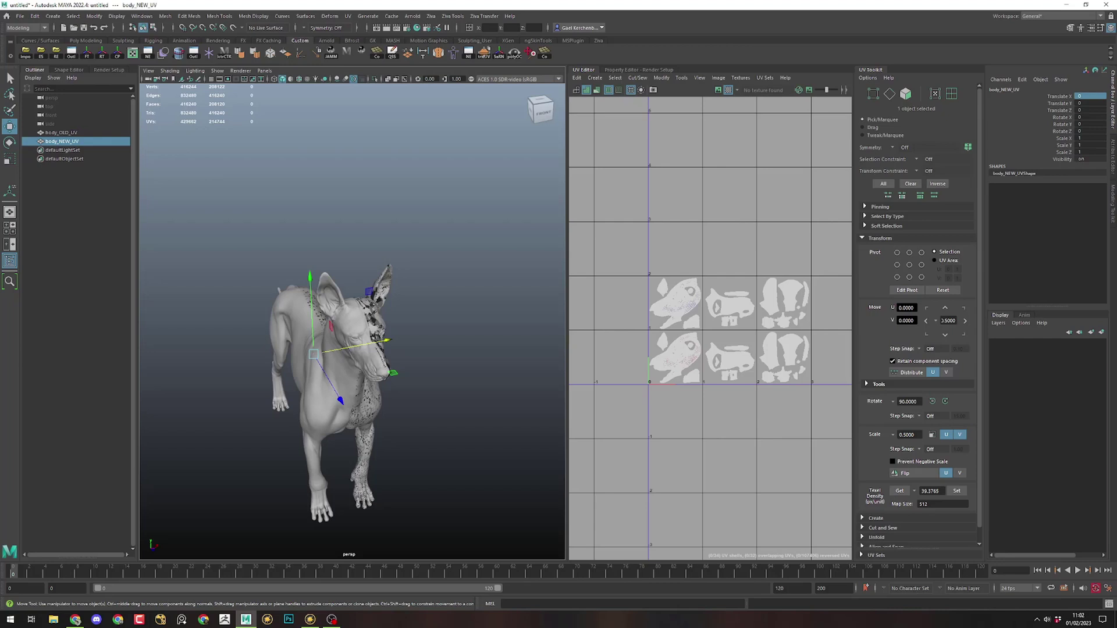
pyautogui.moveTo(372, 325)
pyautogui.keyDown('alt'); pyautogui.mouseDown()
pyautogui.moveTo(250, 314)
pyautogui.moveTo(411, 308)
pyautogui.moveTo(392, 334)
pyautogui.moveTo(370, 303)
pyautogui.moveTo(303, 305)
pyautogui.moveTo(393, 333)
pyautogui.moveTo(364, 306)
pyautogui.mouseUp(); pyautogui.keyUp('alt')
pyautogui.press('q')
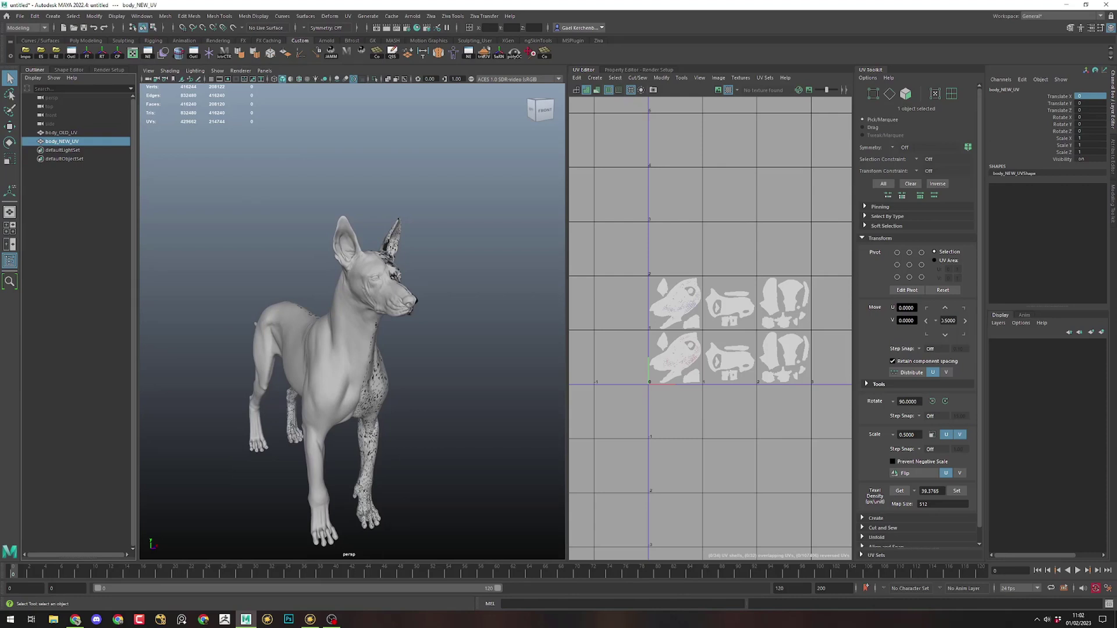
# Check the Export Selection options for body_NEW_UV and close them without exporting
pyautogui.click(61, 132)
pyautogui.click(62, 141)
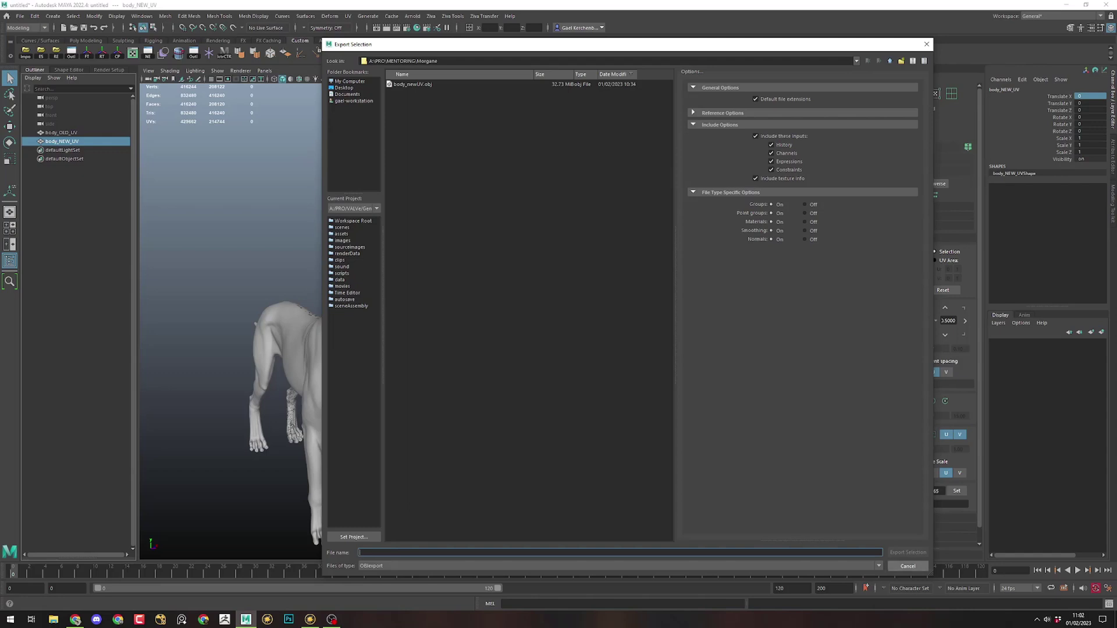
pyautogui.click(909, 566)
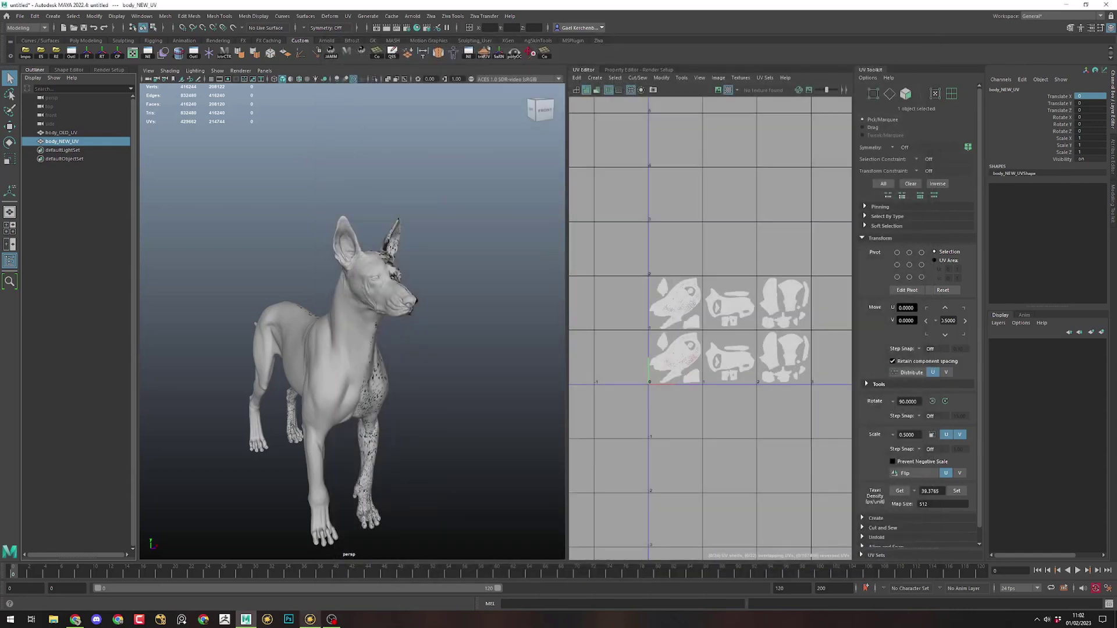
# Switch to Mari and bring back the hidden panels around the dog's viewport, including the Node Graph and Objects
pyautogui.click(310, 620)
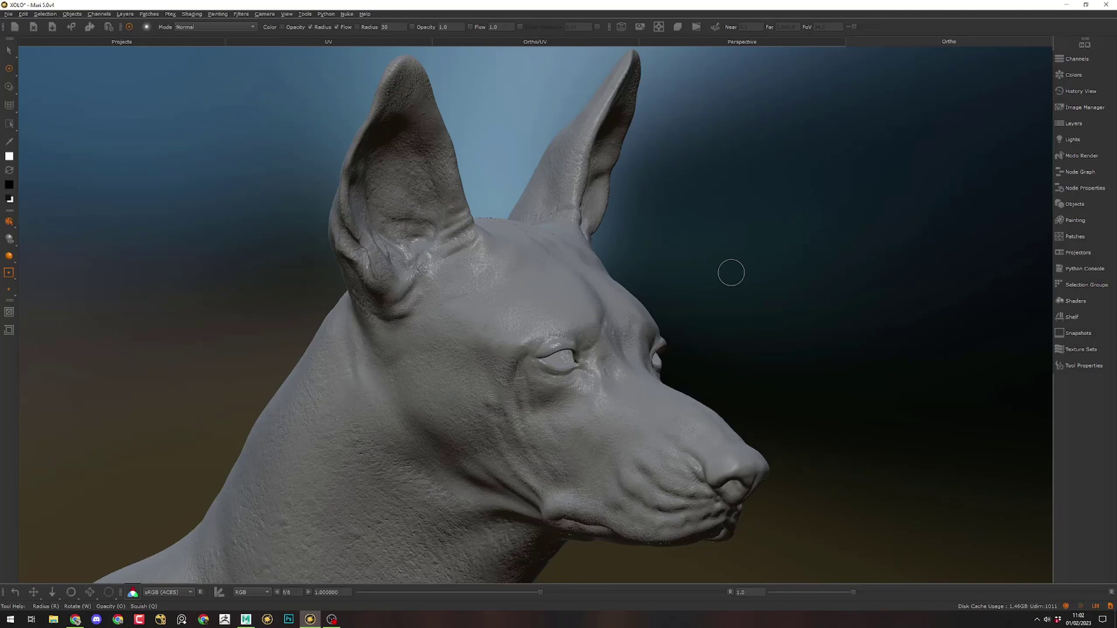
pyautogui.press('space')
pyautogui.keyDown('alt'); pyautogui.moveTo(651, 250); pyautogui.dragTo(559, 256, button='right'); pyautogui.keyUp('alt')
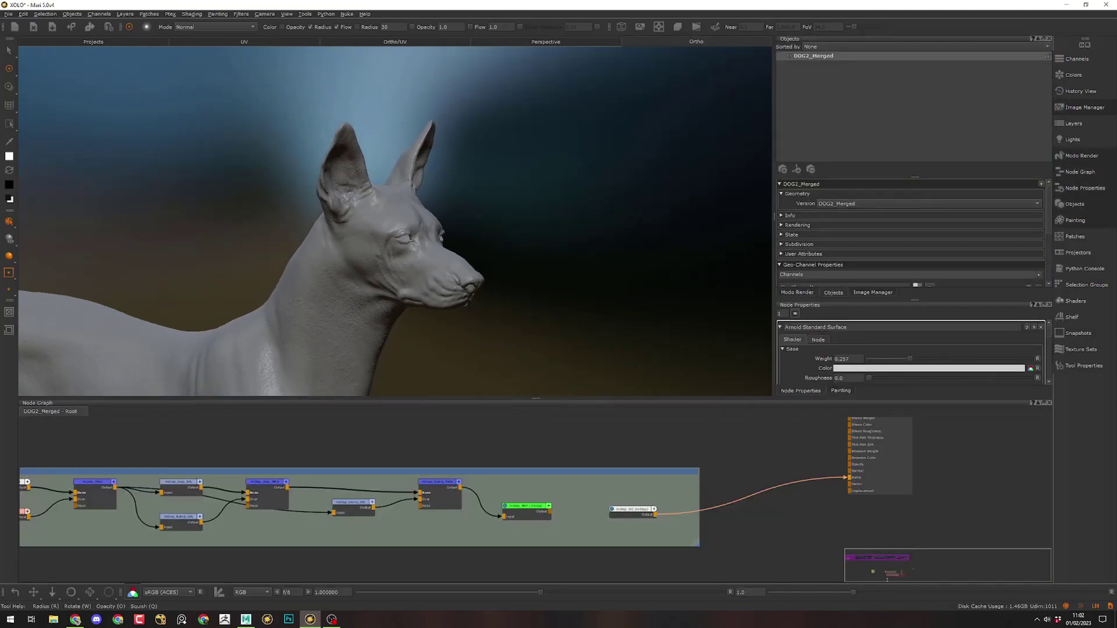
pyautogui.scroll(6, 529, 336)
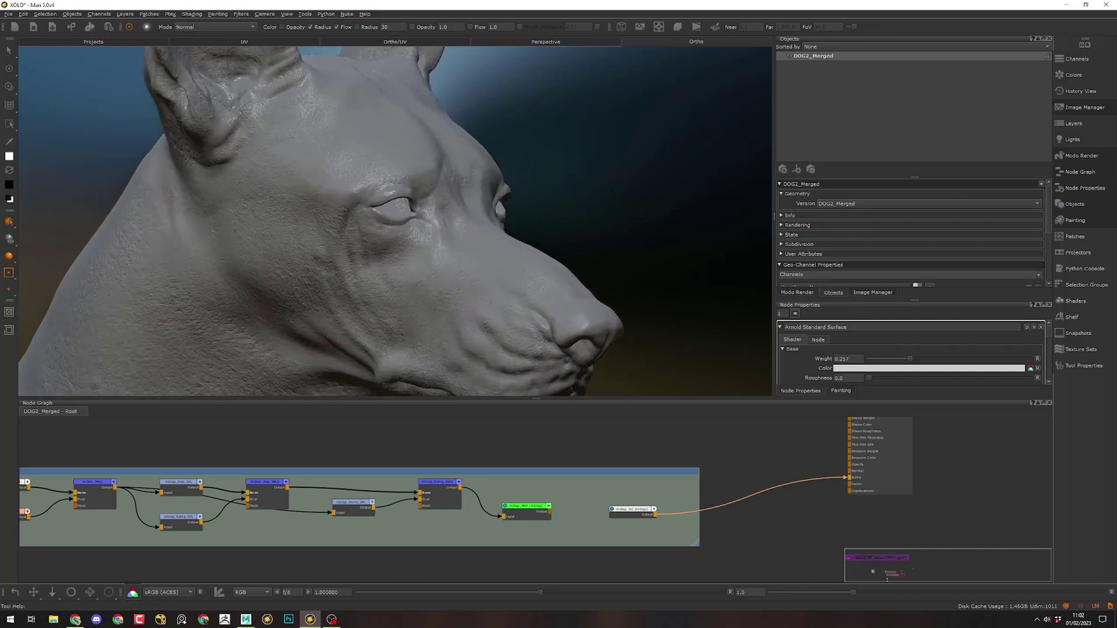
# Examine the sculpted surface detail on the dog's head and neck from several angles and distances
pyautogui.scroll(-5, 623, 247)
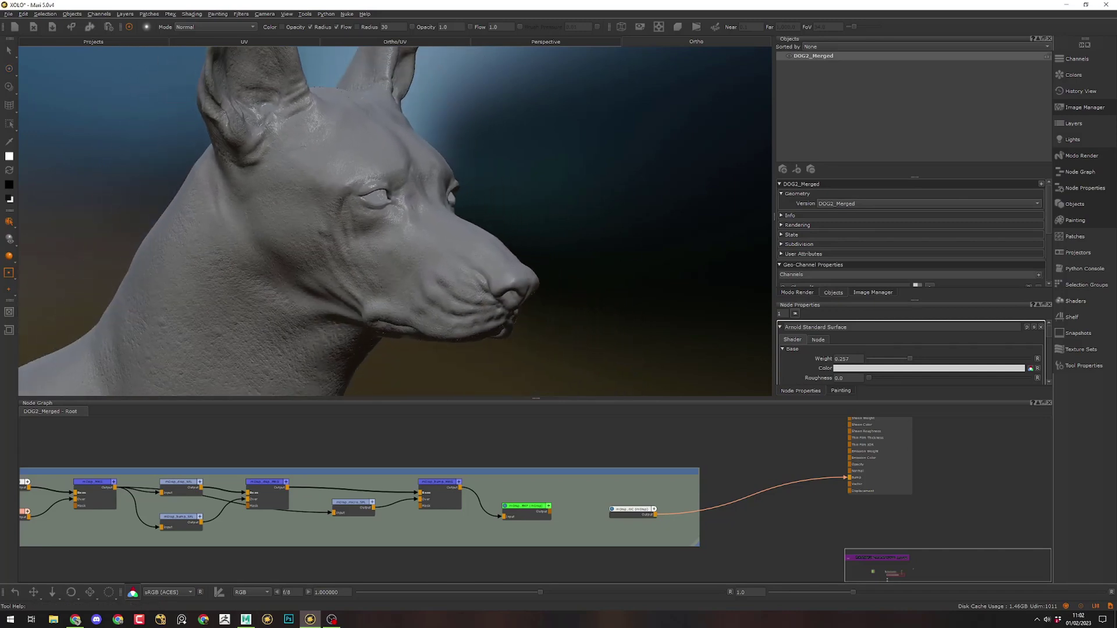
pyautogui.keyDown('alt'); pyautogui.moveTo(576, 286); pyautogui.dragTo(602, 293); pyautogui.keyUp('alt')
pyautogui.keyDown('alt'); pyautogui.moveTo(573, 252); pyautogui.dragTo(595, 249); pyautogui.keyUp('alt')
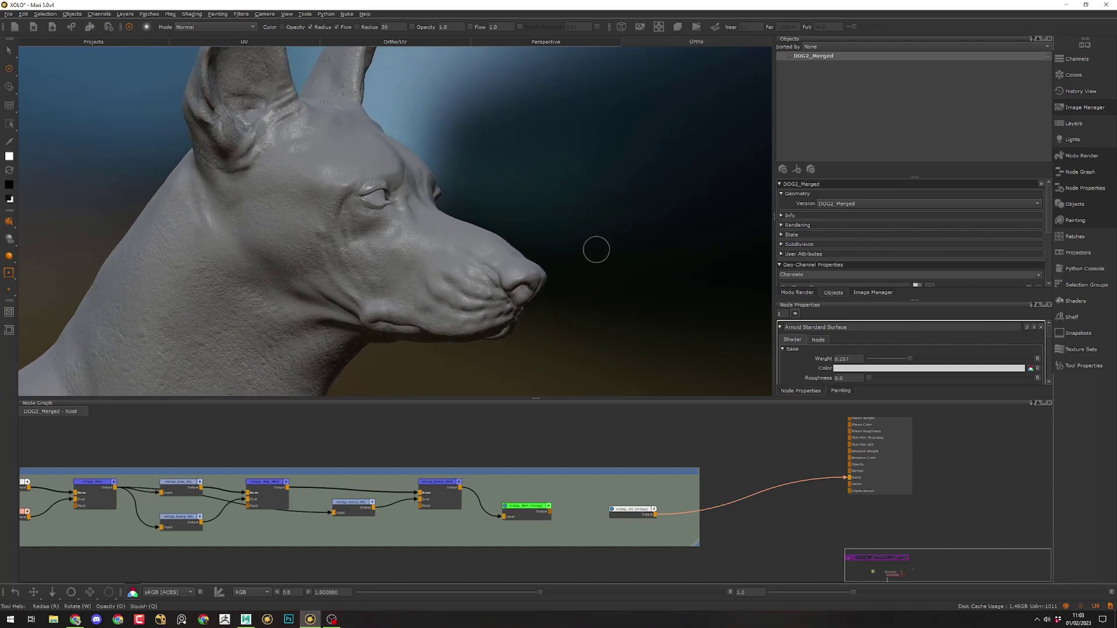
pyautogui.scroll(5, 594, 233)
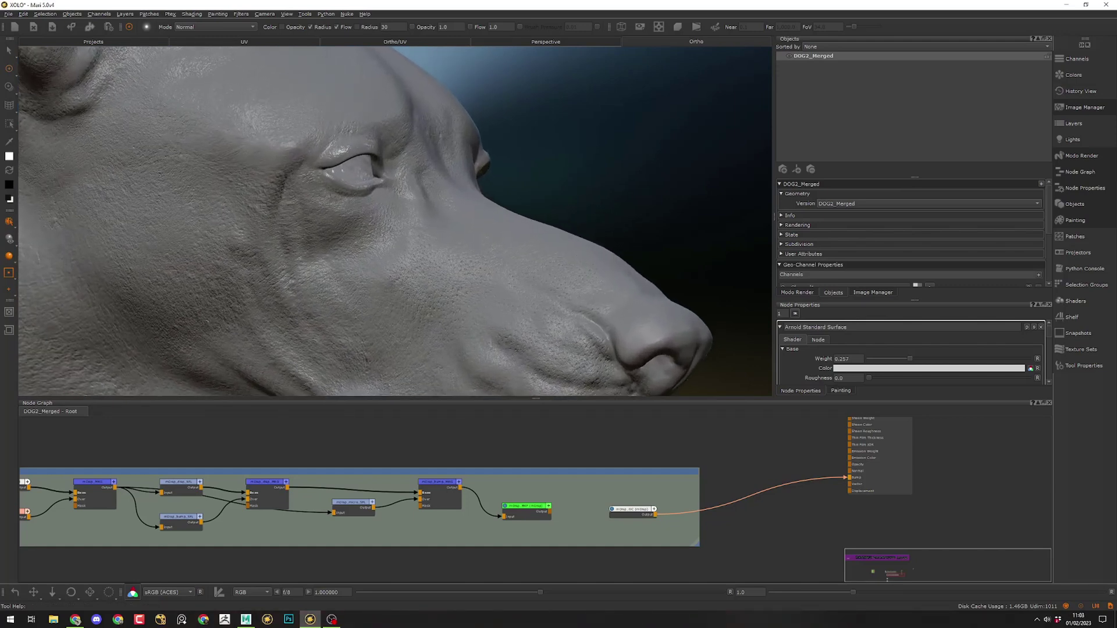
pyautogui.scroll(-6, 574, 194)
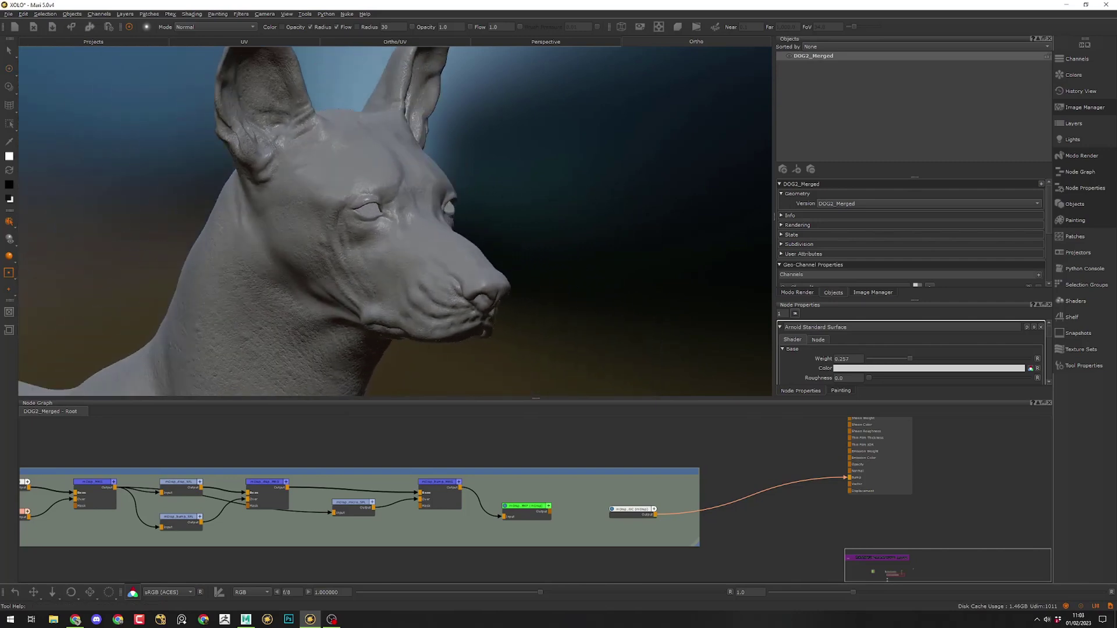
pyautogui.moveTo(466, 232)
pyautogui.keyDown('alt'); pyautogui.mouseDown()
pyautogui.moveTo(407, 233)
pyautogui.moveTo(533, 233)
pyautogui.moveTo(548, 199)
pyautogui.mouseUp(); pyautogui.keyUp('alt')
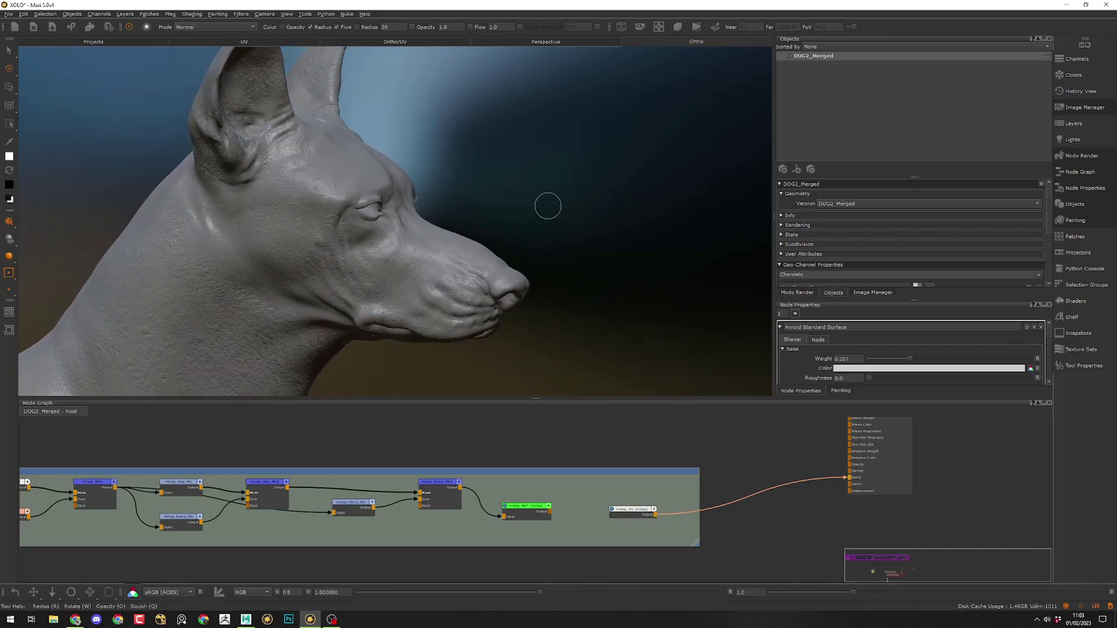
# Look over the mDisp node group in the Node Graph and enlarge the Node Properties panel
pyautogui.moveTo(500, 448)
pyautogui.mouseDown(button='middle')
pyautogui.moveTo(635, 453)
pyautogui.moveTo(575, 440)
pyautogui.moveTo(510, 449)
pyautogui.mouseUp(button='middle')
pyautogui.moveTo(417, 495); pyautogui.dragTo(482, 502, button='middle')
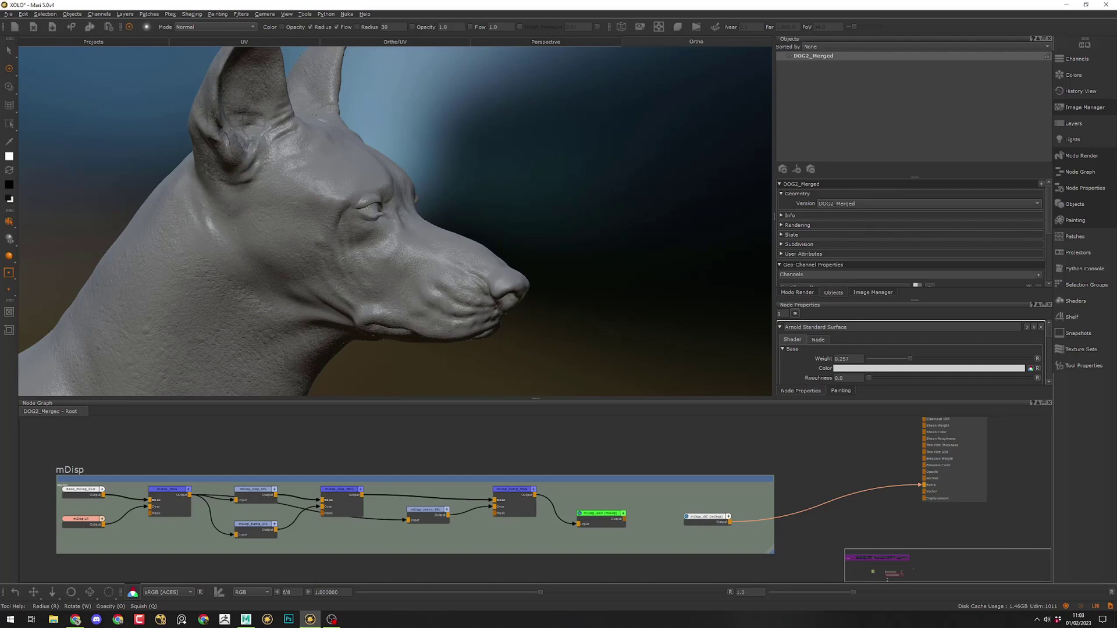
pyautogui.moveTo(915, 300); pyautogui.dragTo(915, 239)
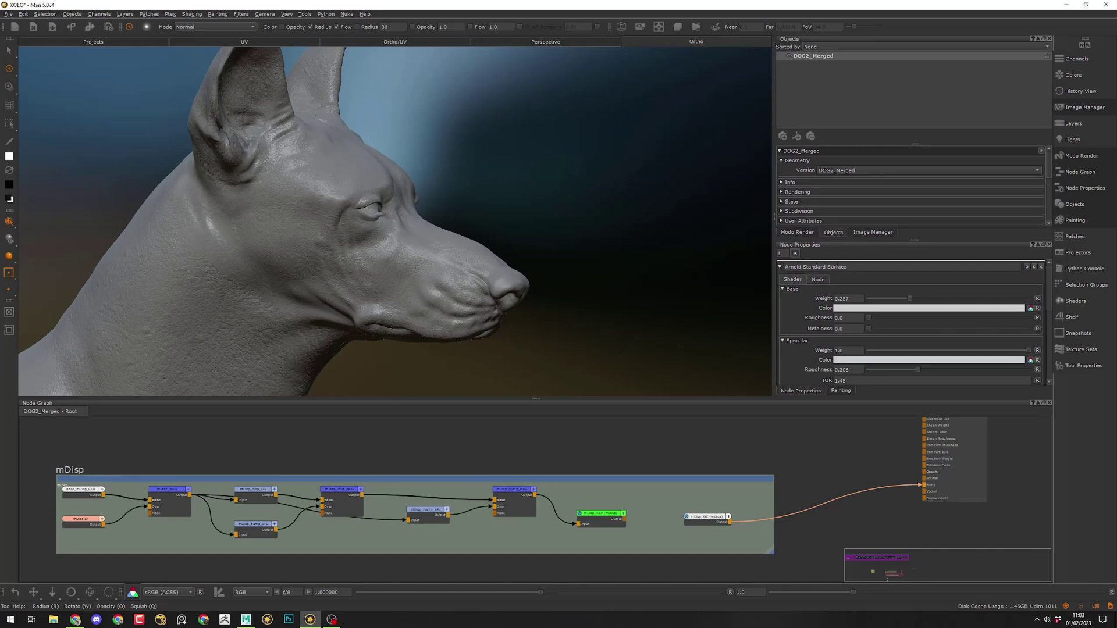
pyautogui.moveTo(640, 518); pyautogui.dragTo(661, 493, button='middle')
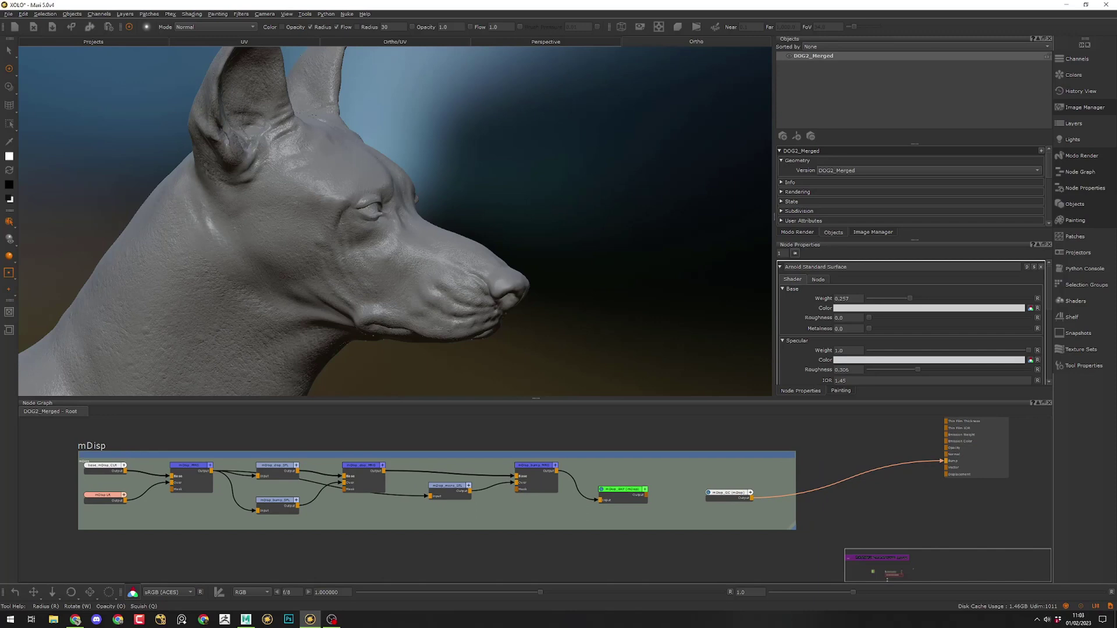
pyautogui.moveTo(427, 486); pyautogui.dragTo(404, 489, button='middle')
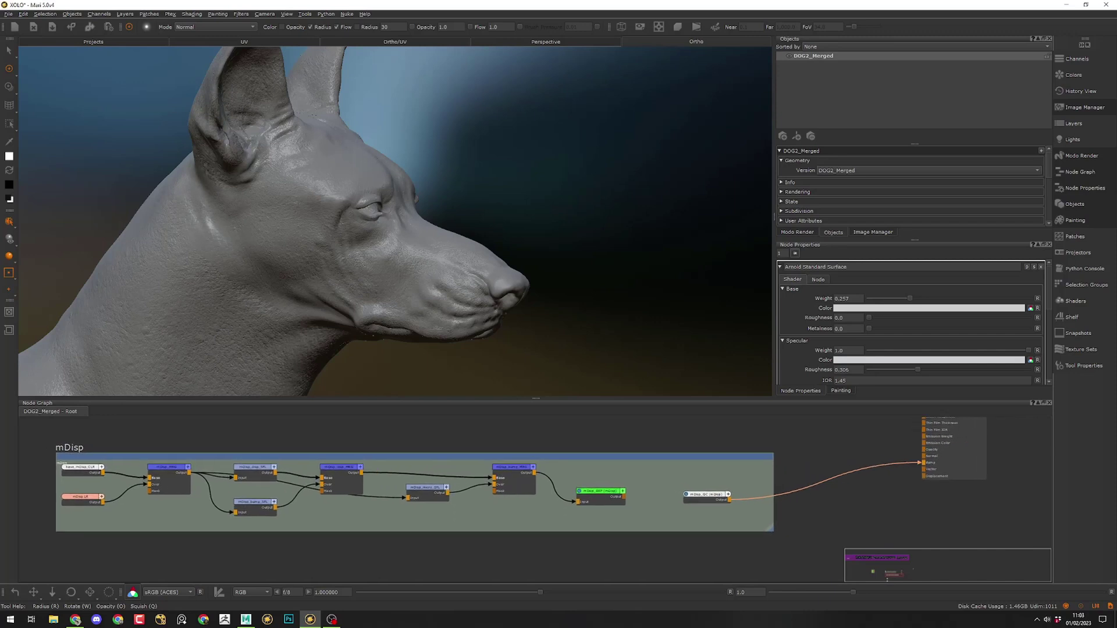
pyautogui.scroll(-5, 588, 501)
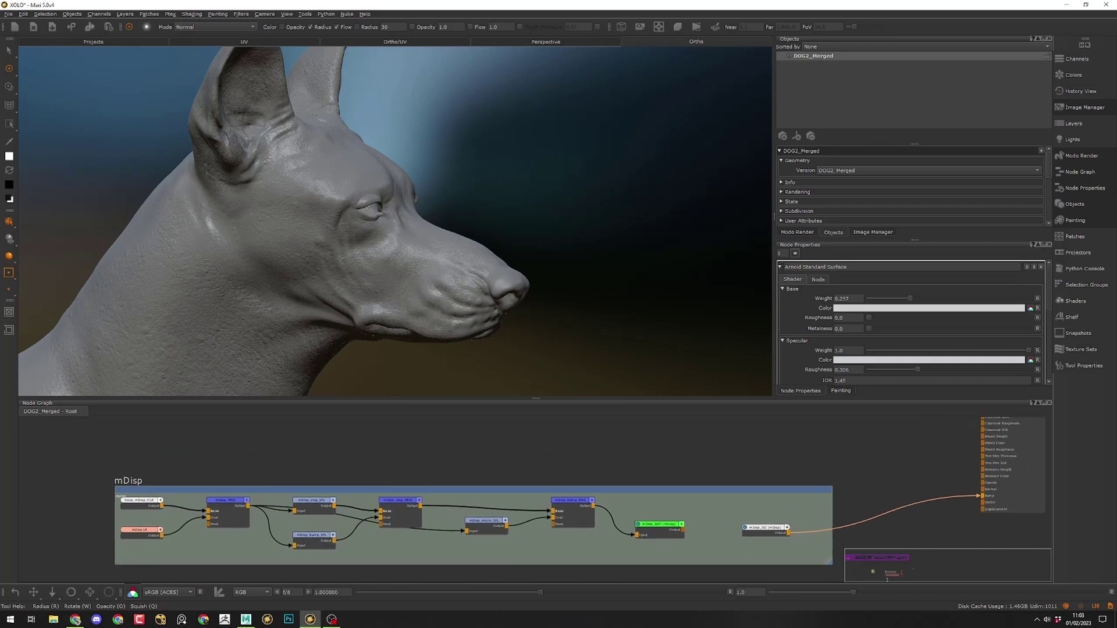
pyautogui.moveTo(587, 502); pyautogui.dragTo(531, 508, button='middle')
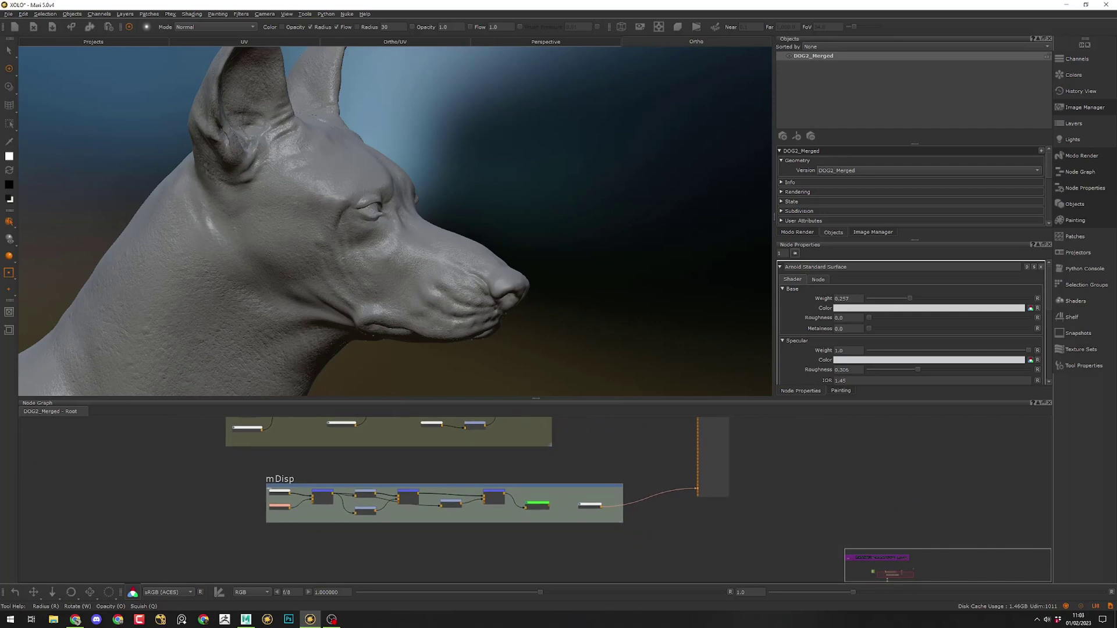
# Display the output of the painted input node at the start of the mDisp group on the dog
pyautogui.scroll(5, 296, 471)
pyautogui.moveTo(443, 512); pyautogui.dragTo(458, 474, button='middle')
pyautogui.moveTo(298, 518); pyautogui.dragTo(889, 417)
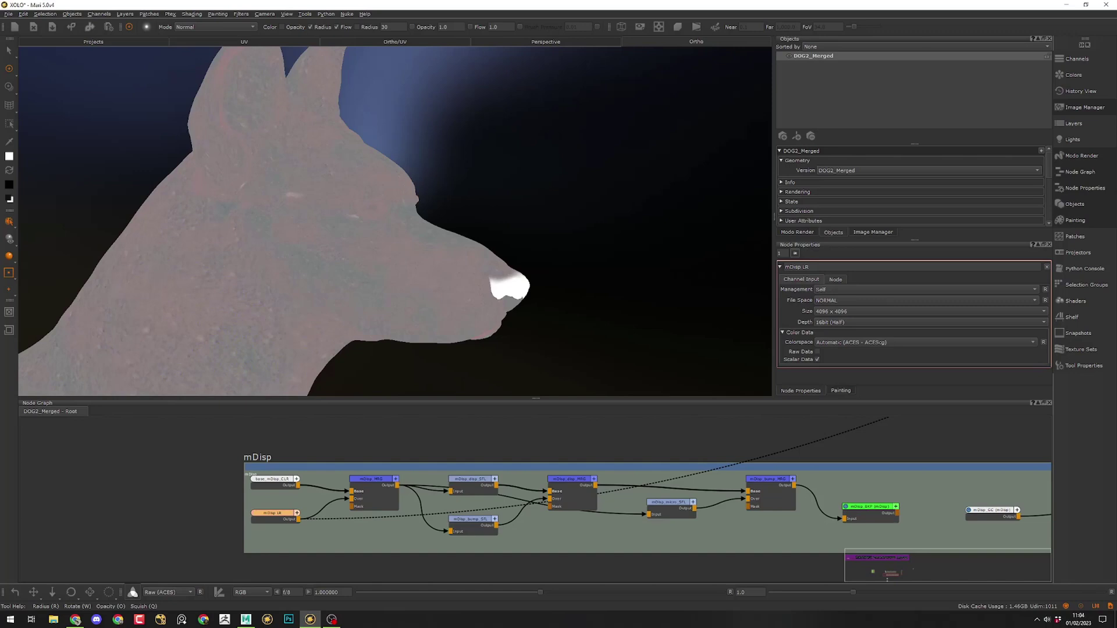
pyautogui.moveTo(605, 524); pyautogui.dragTo(503, 516, button='middle')
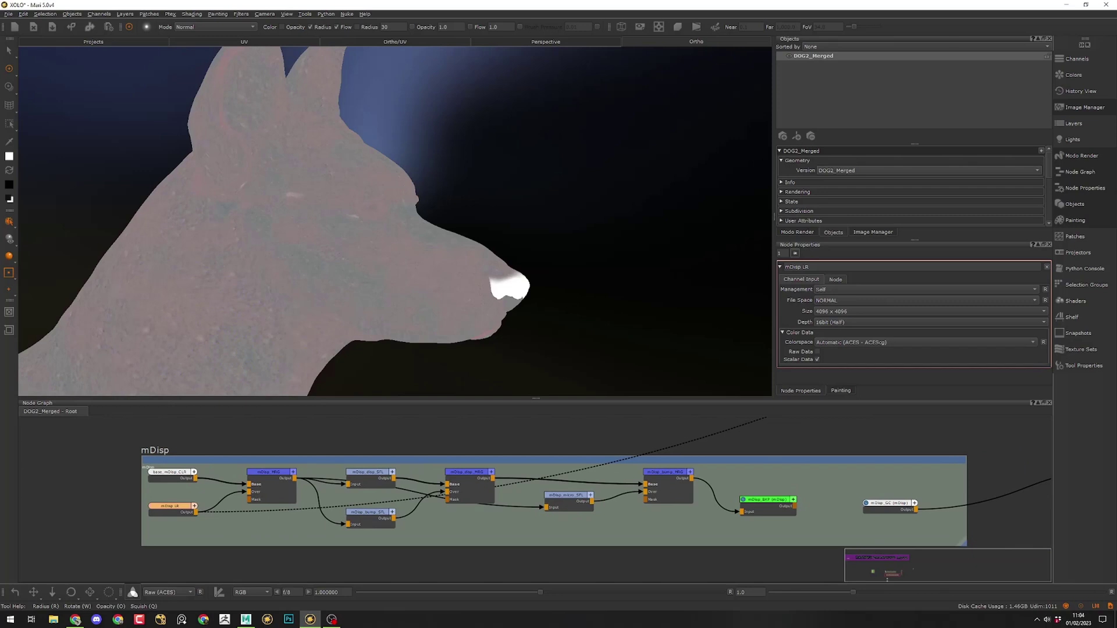
# Check DOG2_Merged's available geometry versions and the Add Version file browser with body_newUV.obj, closing it without adding a file
pyautogui.click(929, 171)
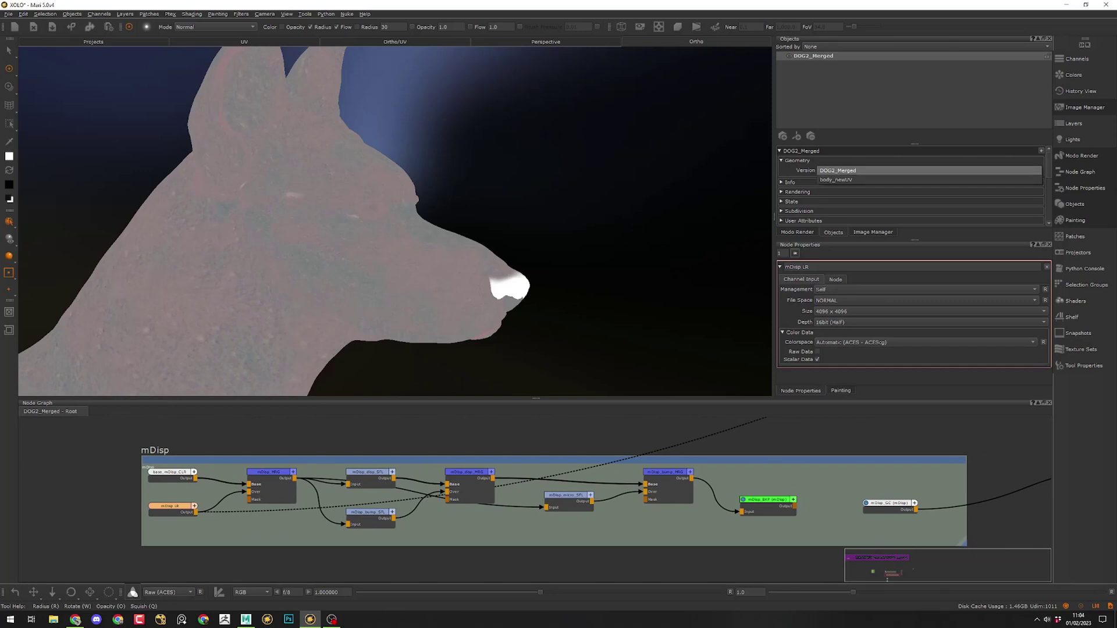
pyautogui.click(929, 170)
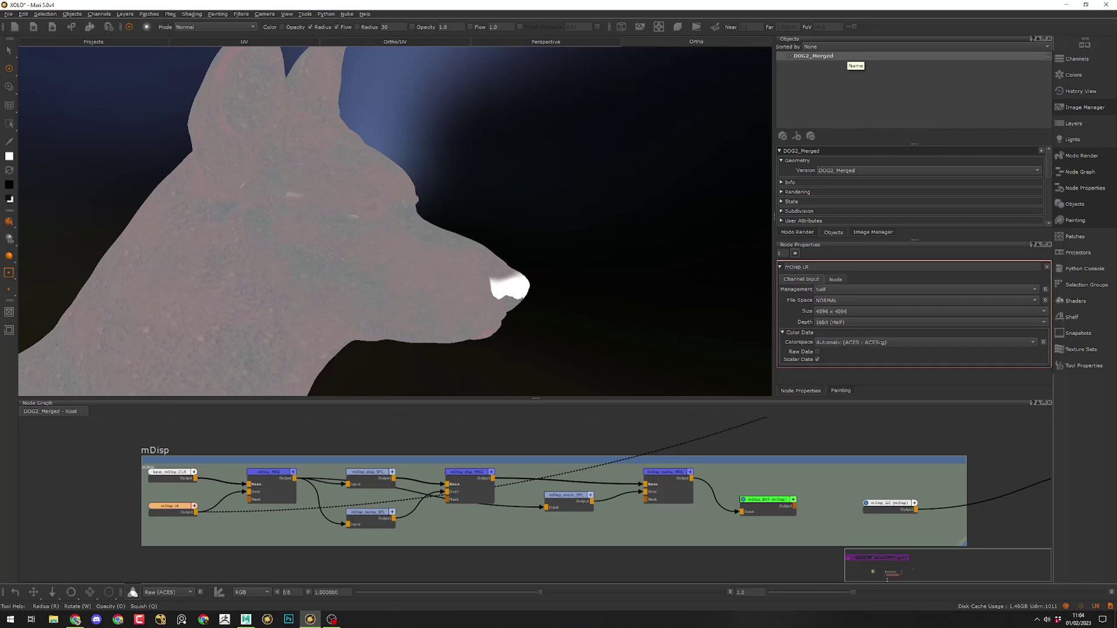
pyautogui.rightClick(847, 56)
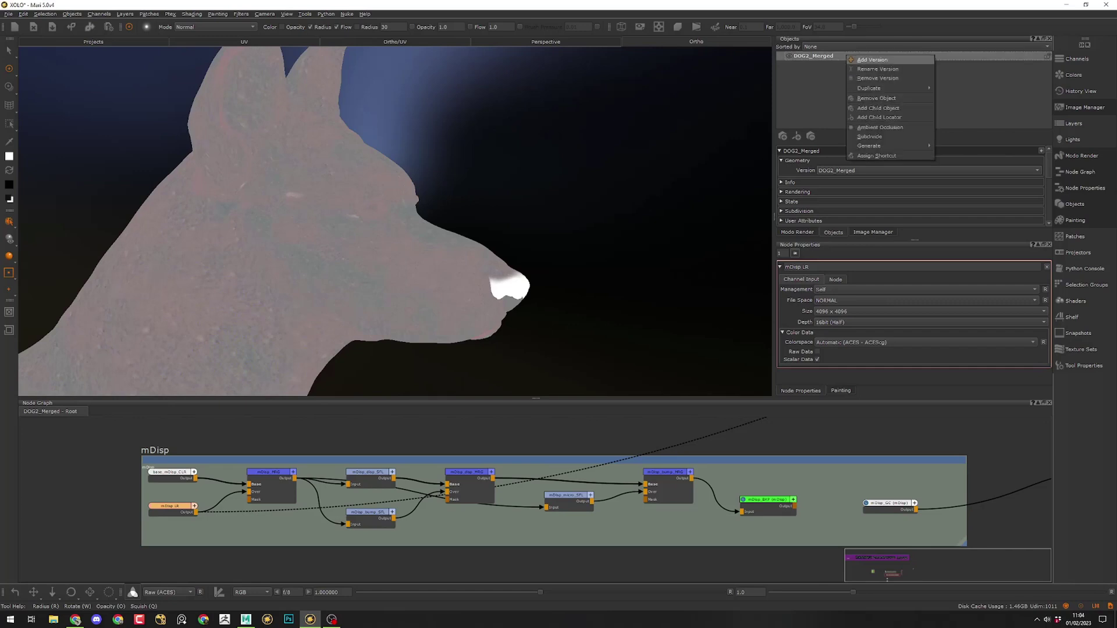
pyautogui.click(872, 60)
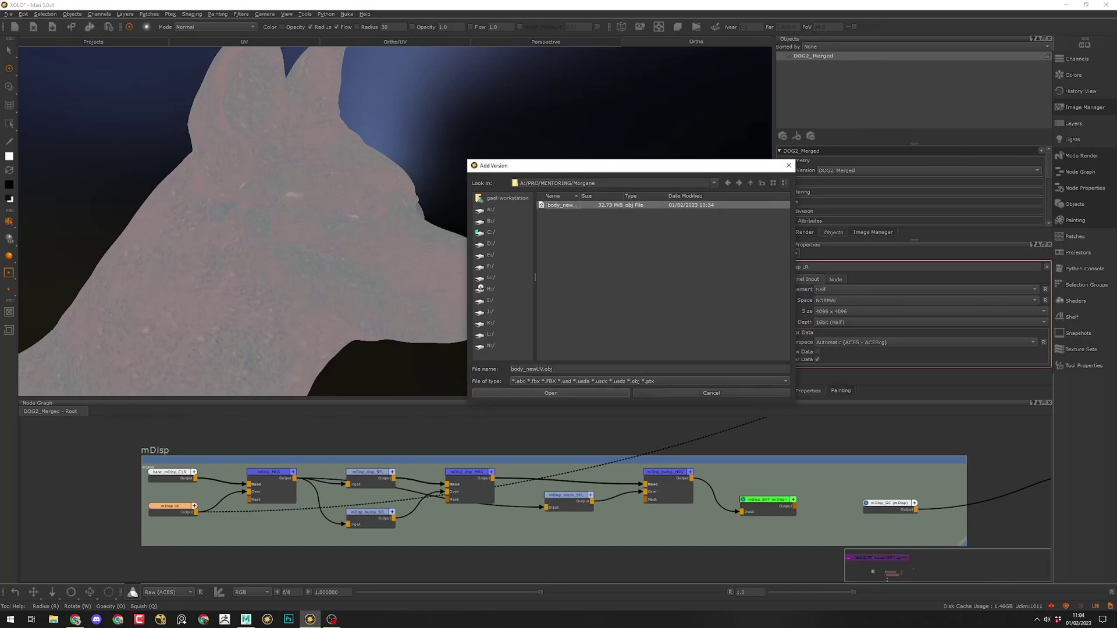
pyautogui.click(710, 393)
# Switch the object's geometry version to body_newUV and back to DOG2_Merged to compare the texture on both
pyautogui.click(929, 171)
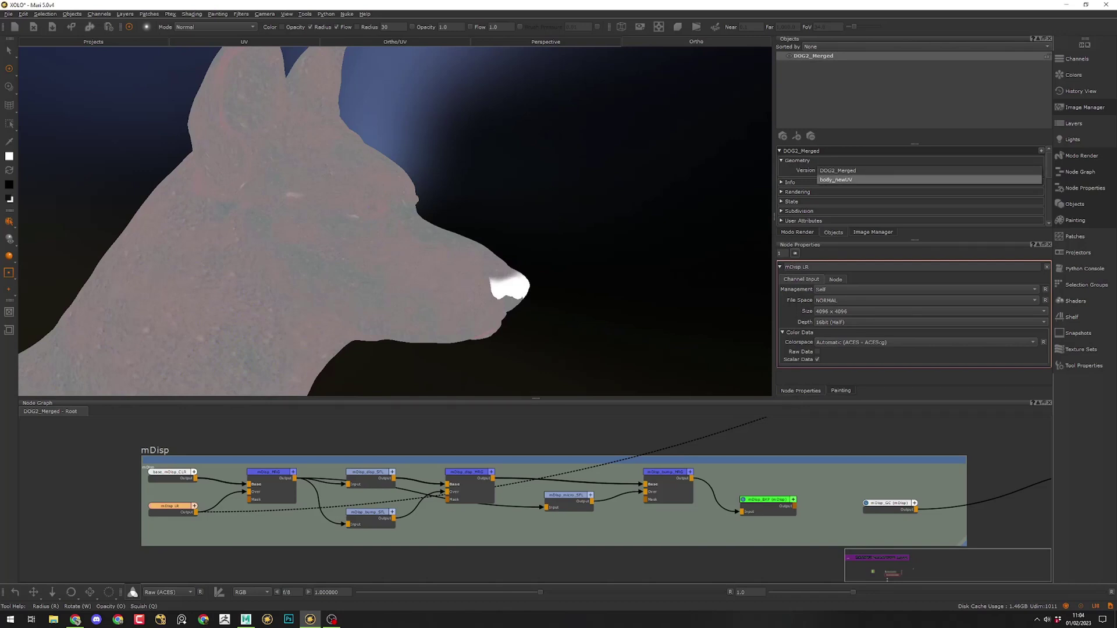
pyautogui.click(929, 180)
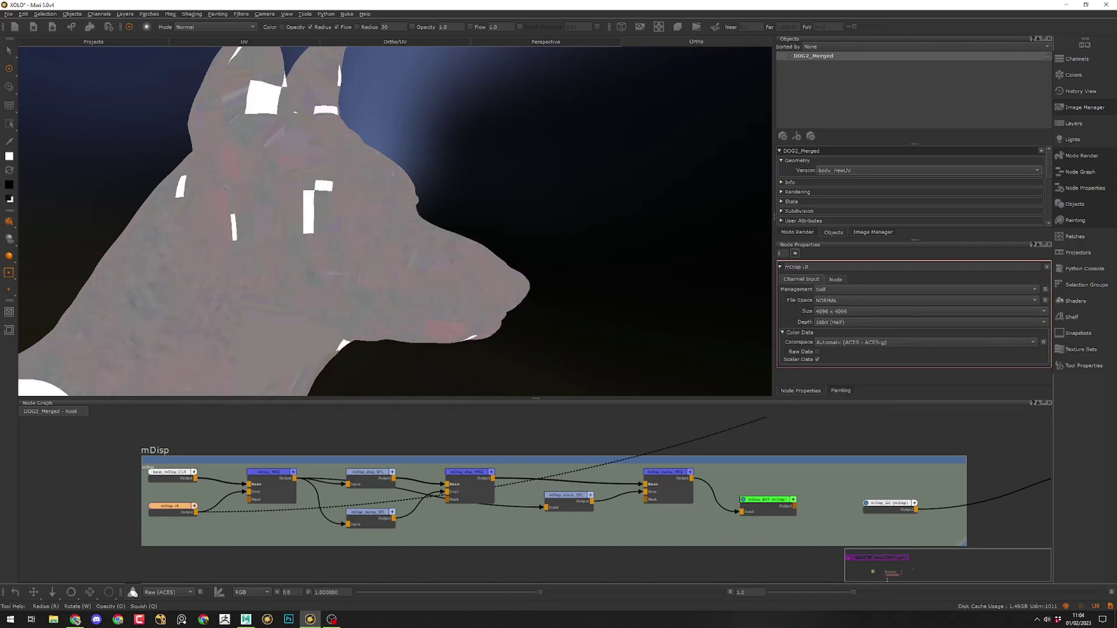
pyautogui.click(929, 171)
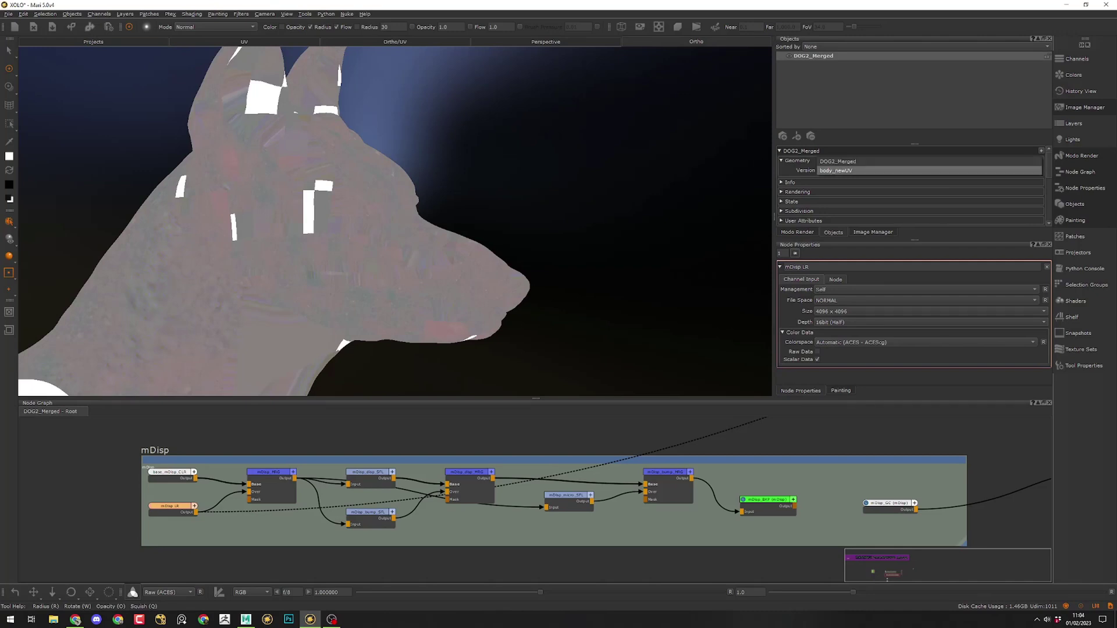
pyautogui.press('Return')
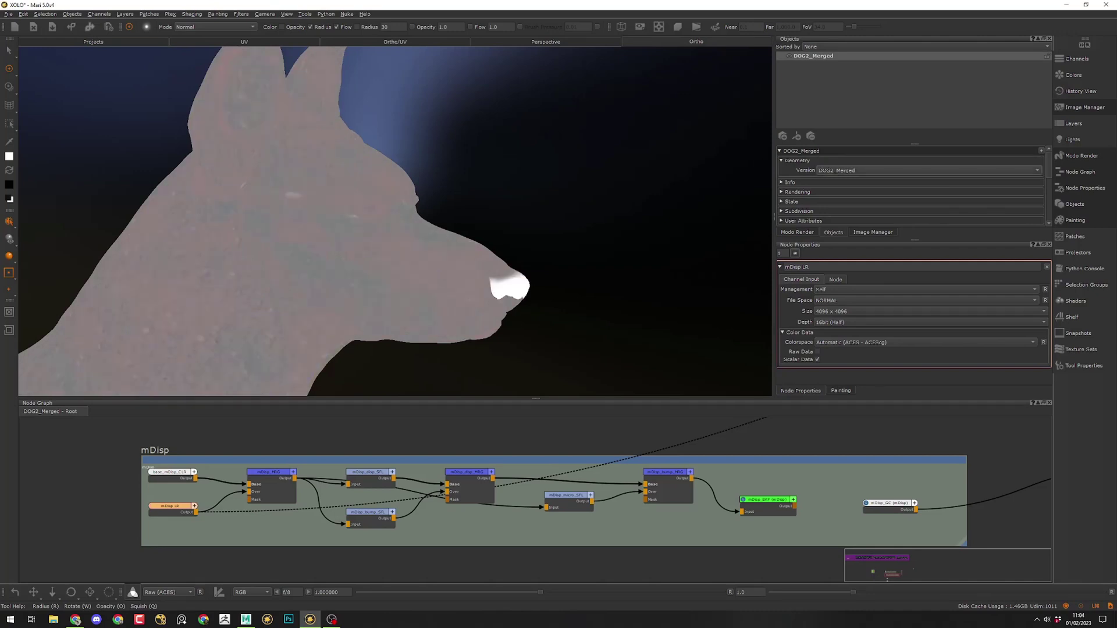
# Examine the texture around the head and muzzle on the body_newUV version, and return to the DOG2_Merged version
pyautogui.press('space')
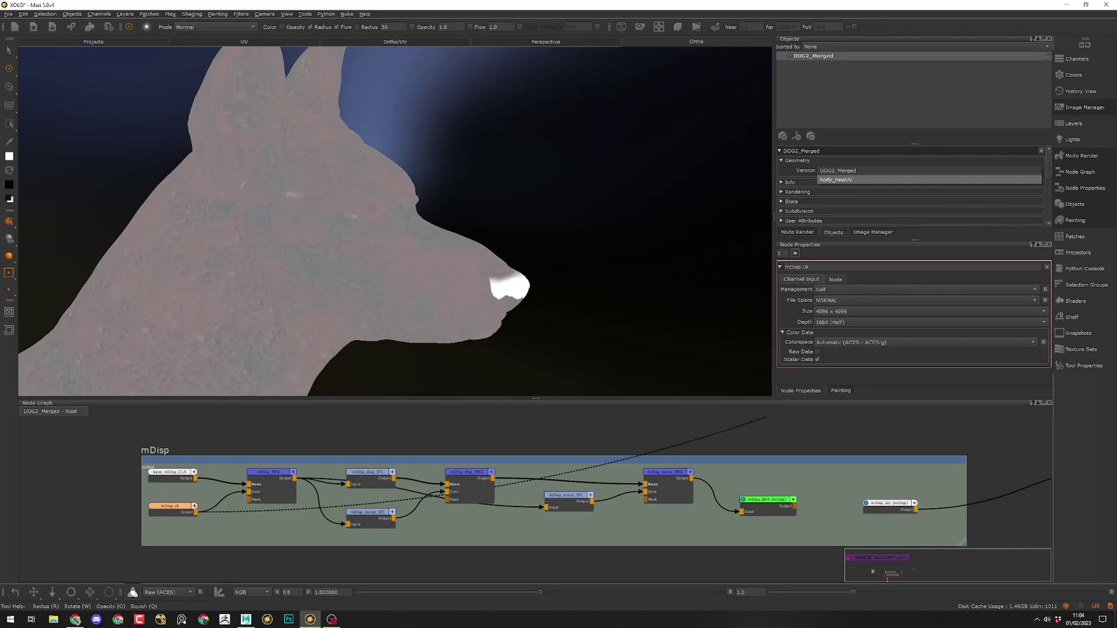
pyautogui.press('Return')
pyautogui.keyDown('alt'); pyautogui.moveTo(396, 227); pyautogui.dragTo(445, 227, button='right'); pyautogui.keyUp('alt')
pyautogui.keyDown('alt'); pyautogui.moveTo(402, 233); pyautogui.dragTo(378, 153, button='middle'); pyautogui.keyUp('alt')
pyautogui.keyDown('alt'); pyautogui.moveTo(384, 174); pyautogui.dragTo(326, 176); pyautogui.keyUp('alt')
pyautogui.moveTo(400, 236)
pyautogui.keyDown('alt'); pyautogui.mouseDown()
pyautogui.moveTo(311, 235)
pyautogui.moveTo(448, 237)
pyautogui.mouseUp(); pyautogui.keyUp('alt')
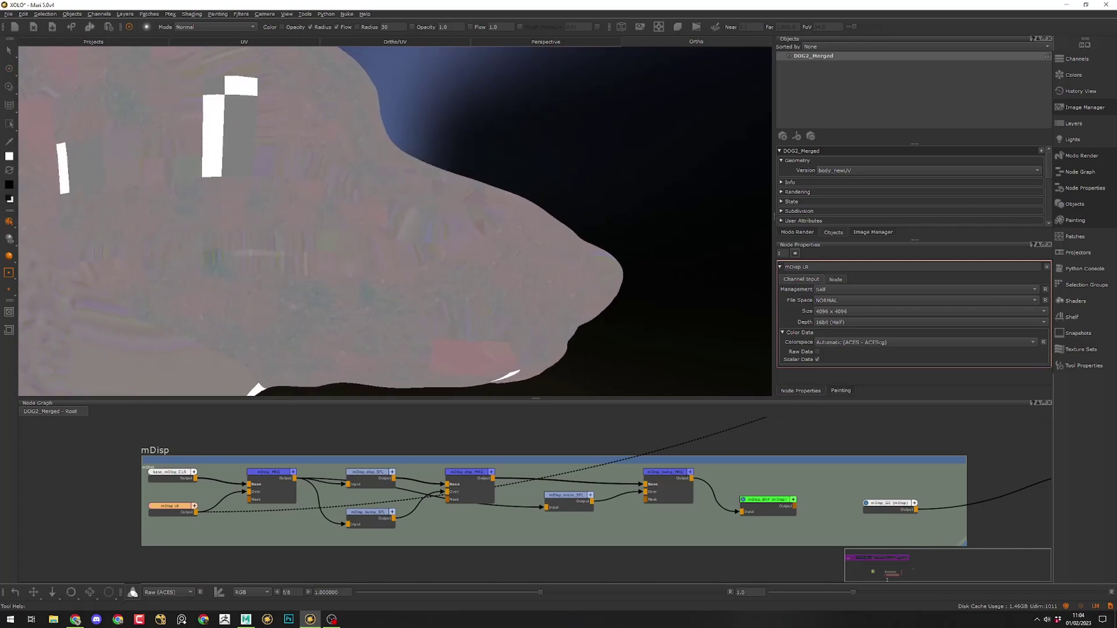
pyautogui.keyDown('alt'); pyautogui.moveTo(448, 237); pyautogui.dragTo(506, 262, button='middle'); pyautogui.keyUp('alt')
pyautogui.keyDown('alt'); pyautogui.moveTo(506, 261); pyautogui.dragTo(498, 256, button='right'); pyautogui.keyUp('alt')
pyautogui.moveTo(634, 239)
pyautogui.keyDown('alt'); pyautogui.mouseDown()
pyautogui.moveTo(611, 247)
pyautogui.moveTo(647, 232)
pyautogui.mouseUp(); pyautogui.keyUp('alt')
pyautogui.click(866, 170)
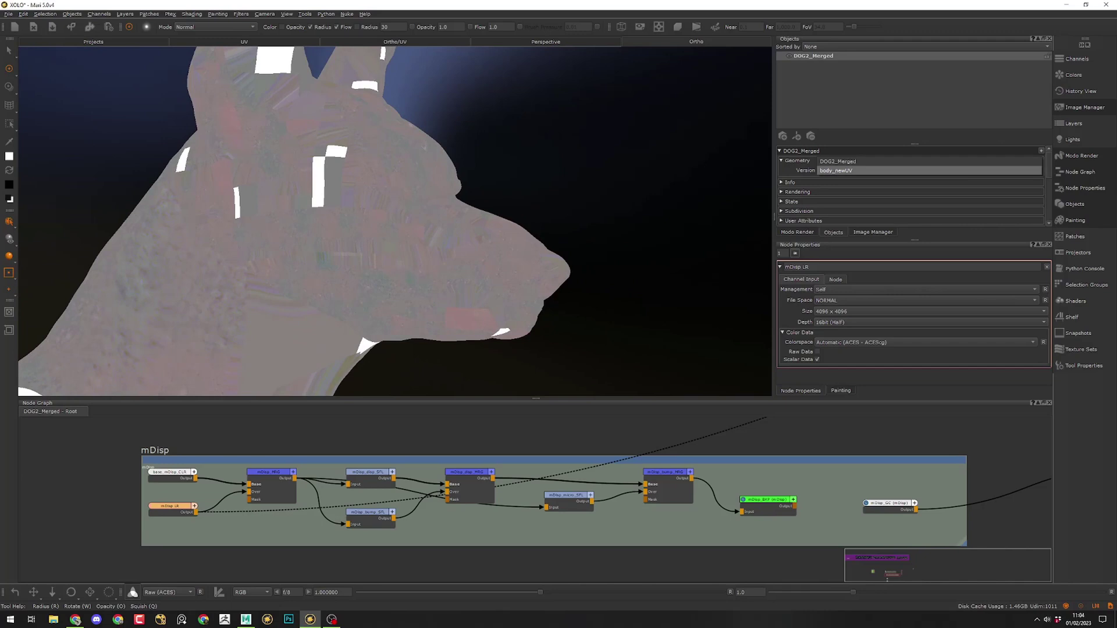
pyautogui.click(838, 161)
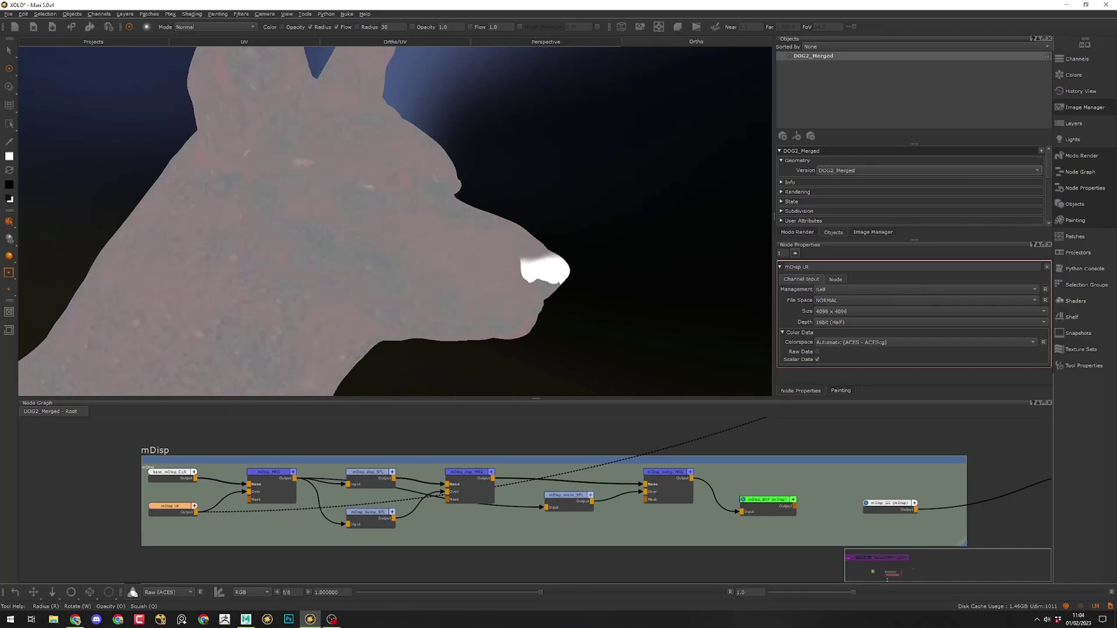
# Display the mDisp bake point node's output on the dog and open its node properties
pyautogui.scroll(-6, 327, 495)
pyautogui.scroll(4, 464, 503)
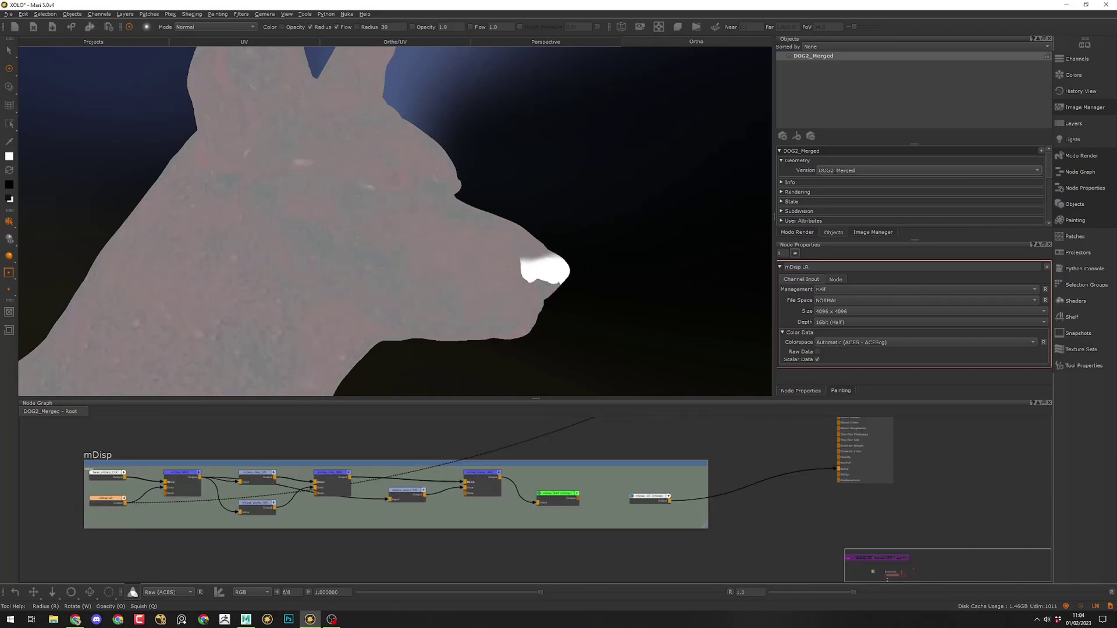
pyautogui.moveTo(463, 503); pyautogui.dragTo(478, 507, button='middle')
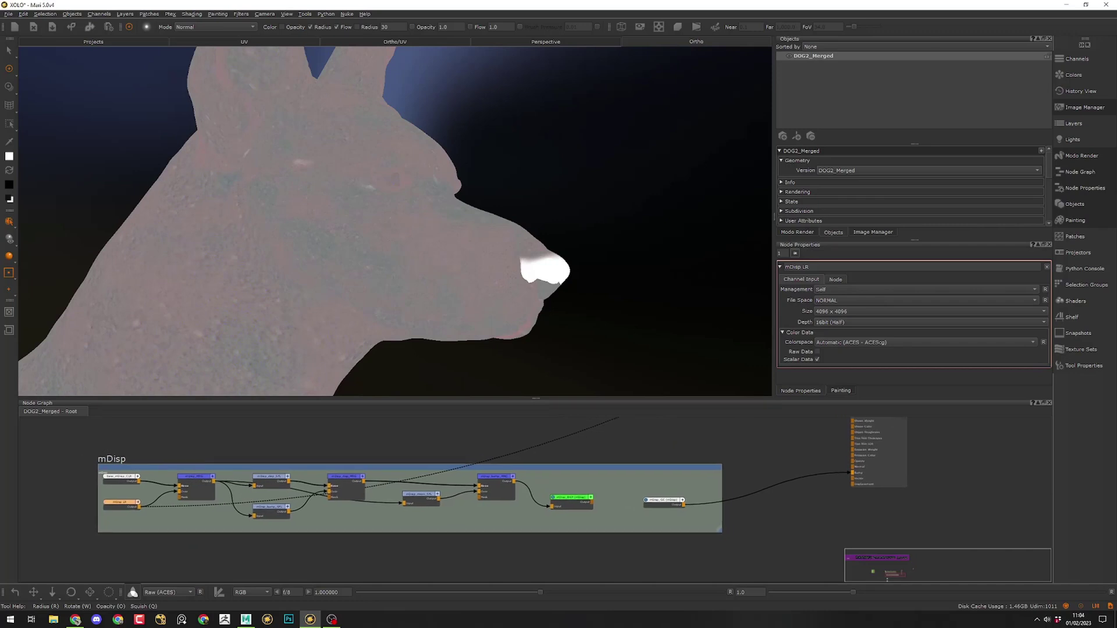
pyautogui.click(571, 501)
pyautogui.press('1')
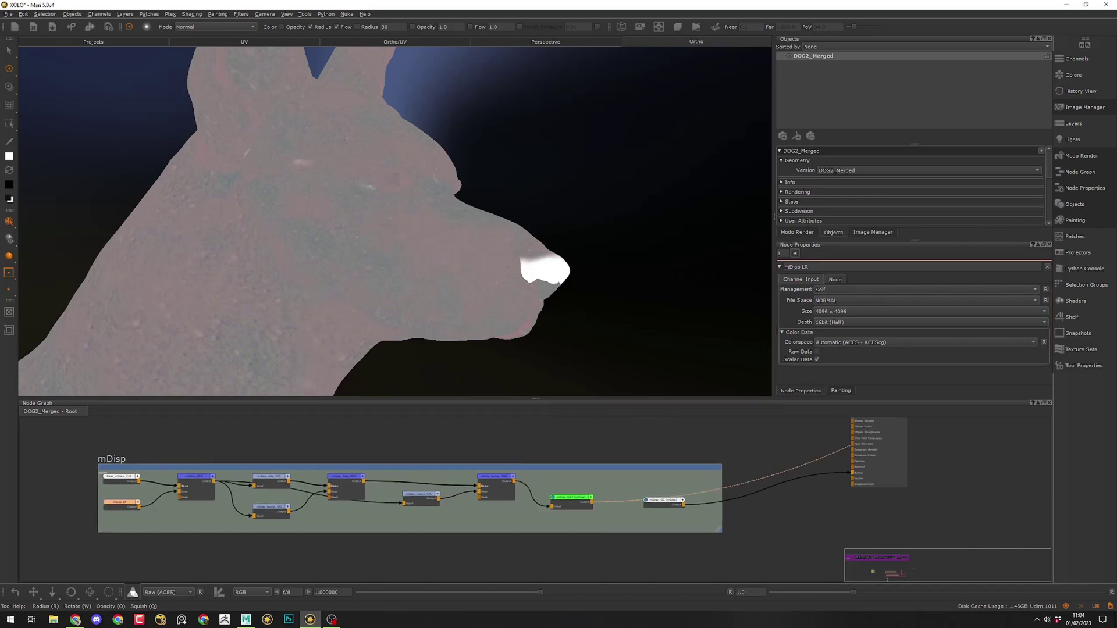
pyautogui.doubleClick(569, 502)
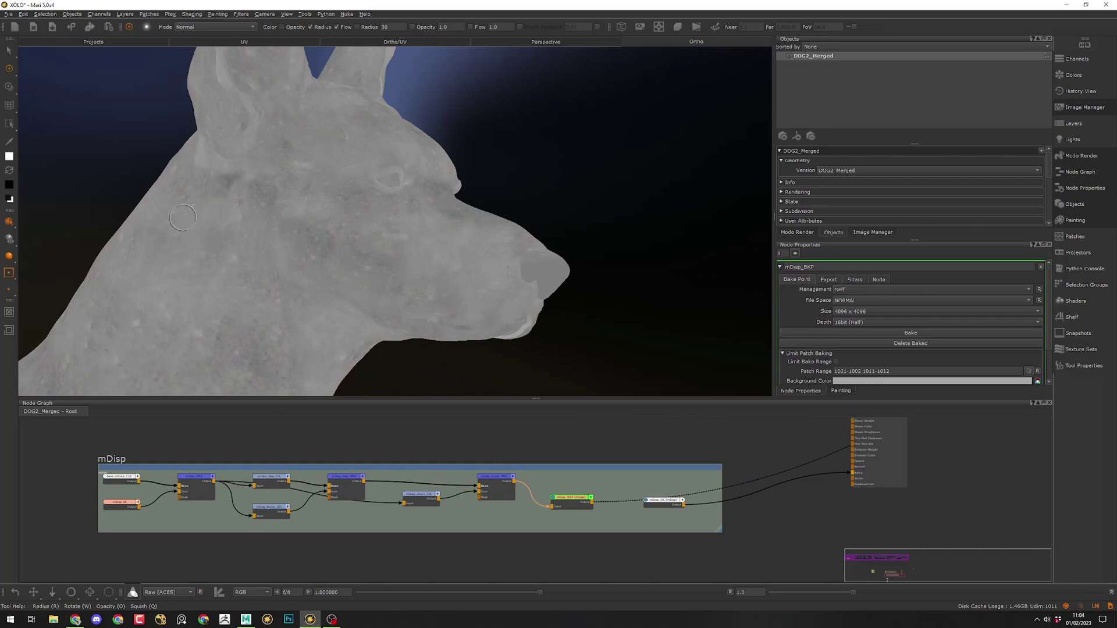
# Open the Layer Transfer dialog, check the source channel choices, and move the dialog clear of the dog's head
pyautogui.click(125, 14)
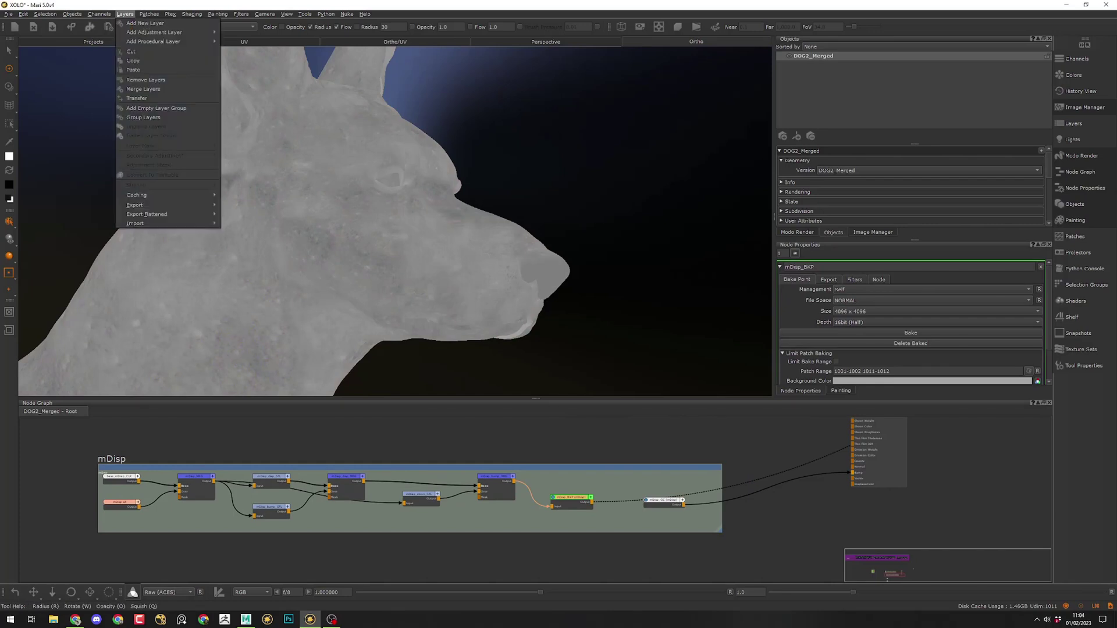
pyautogui.click(137, 98)
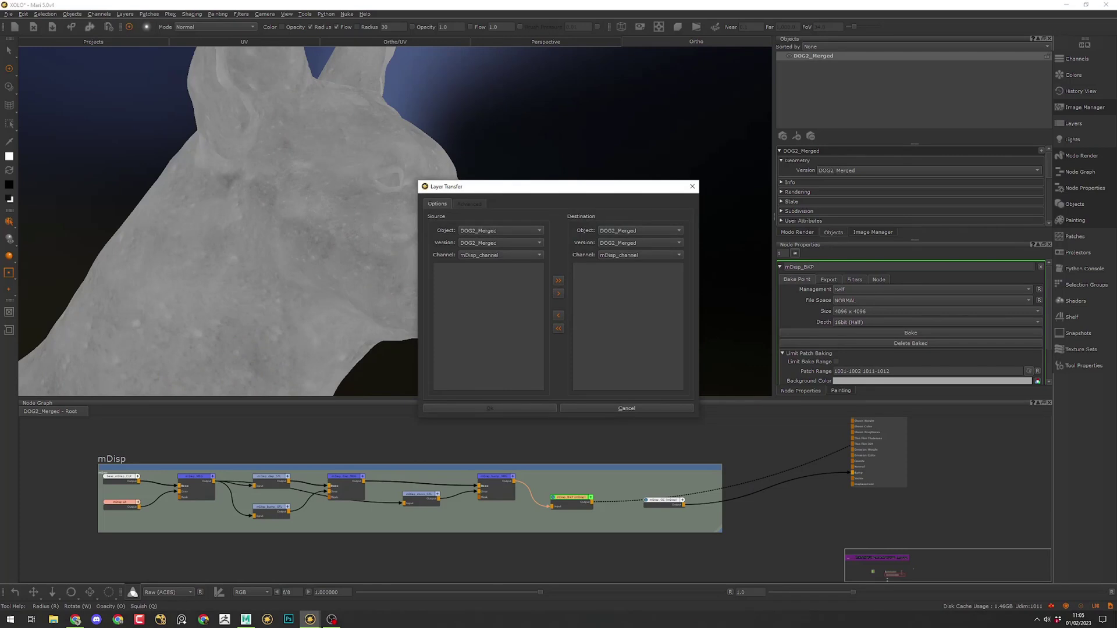
pyautogui.click(500, 255)
pyautogui.click(501, 255)
pyautogui.moveTo(519, 187); pyautogui.dragTo(446, 169)
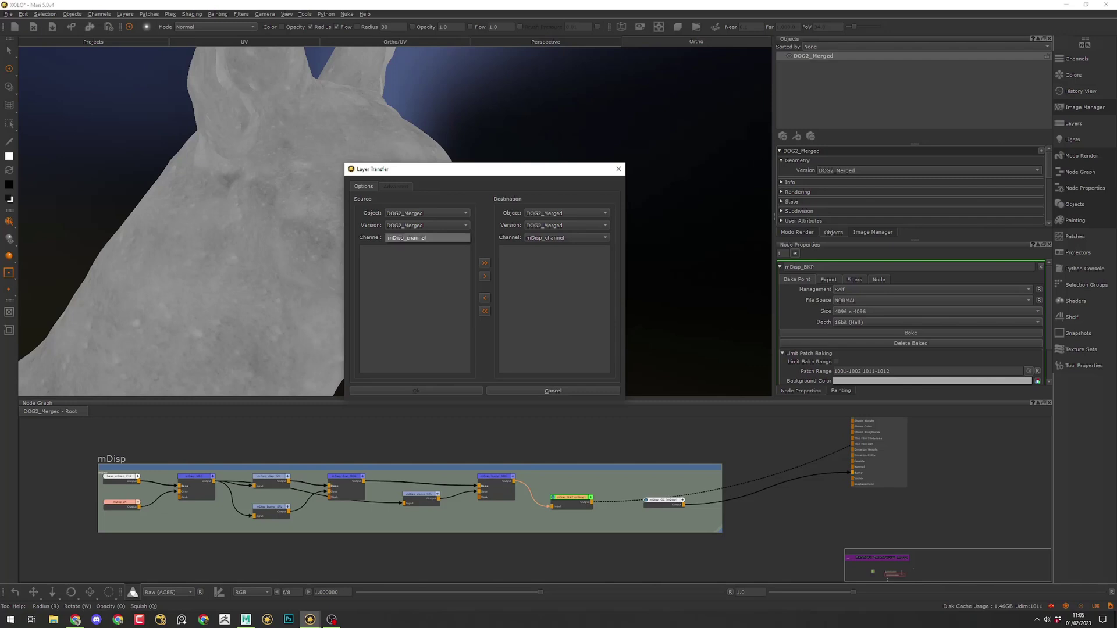
pyautogui.moveTo(443, 170); pyautogui.dragTo(432, 150)
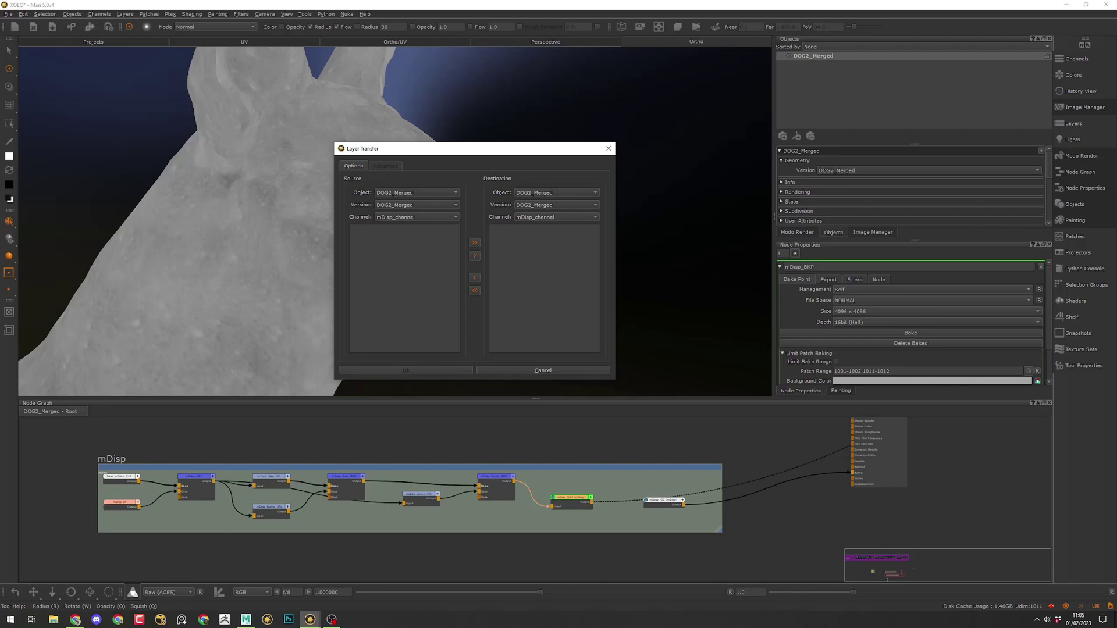
# Set the Layer Transfer destination version to body_newUV and keep mDisp_channel as the source channel
pyautogui.click(556, 205)
pyautogui.click(553, 214)
pyautogui.click(417, 217)
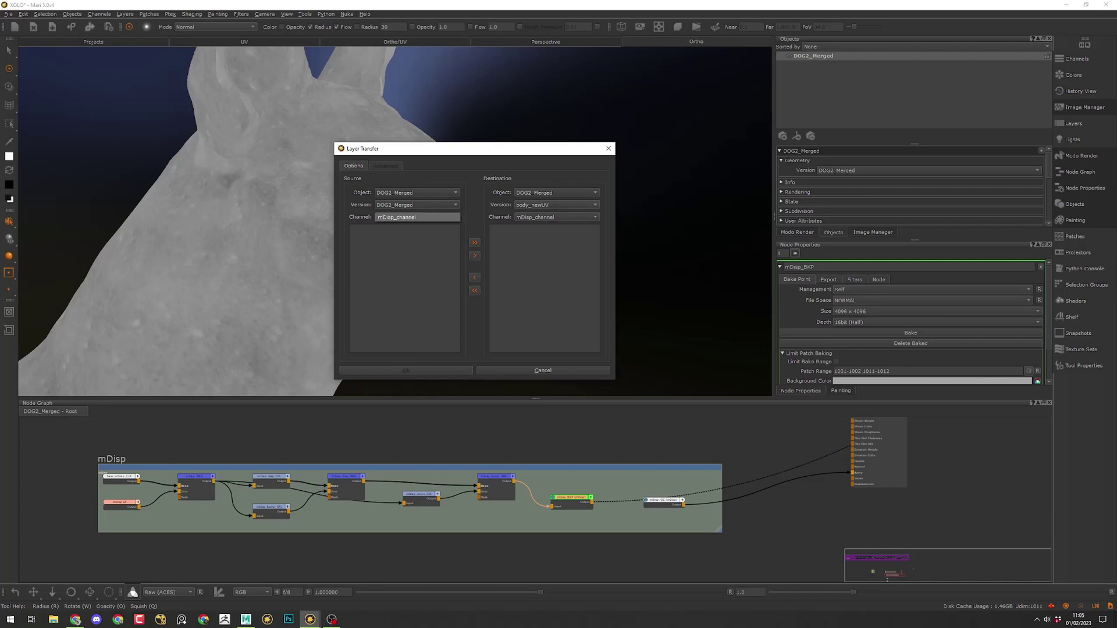
pyautogui.click(416, 217)
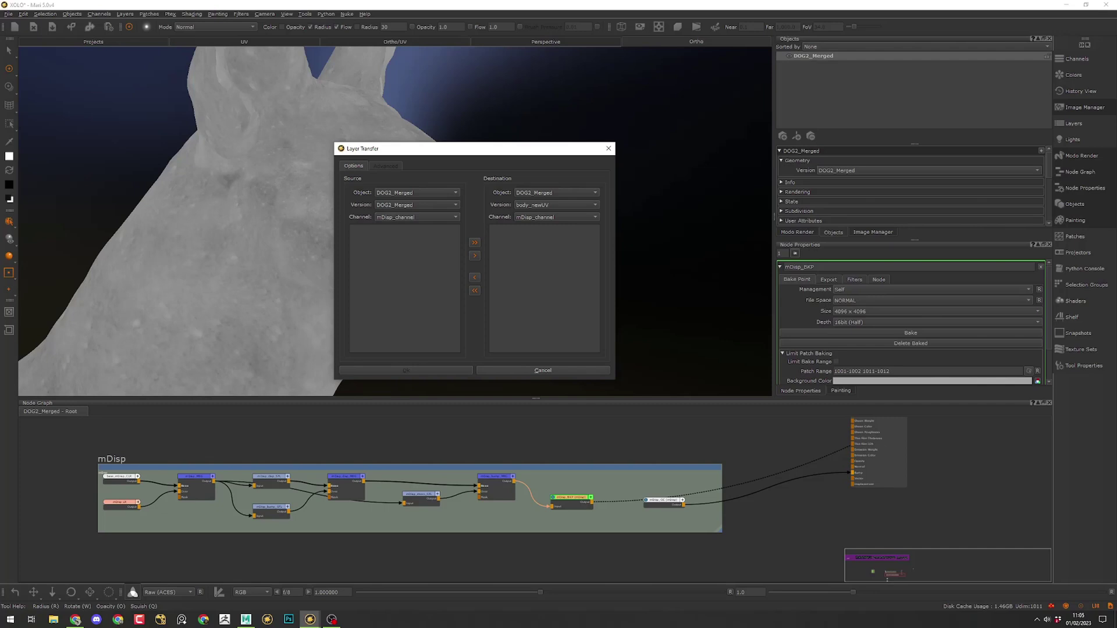
# Close the Layer Transfer dialog without transferring, and add a new channel node named transferChannel
pyautogui.press('Escape')
pyautogui.click(587, 556)
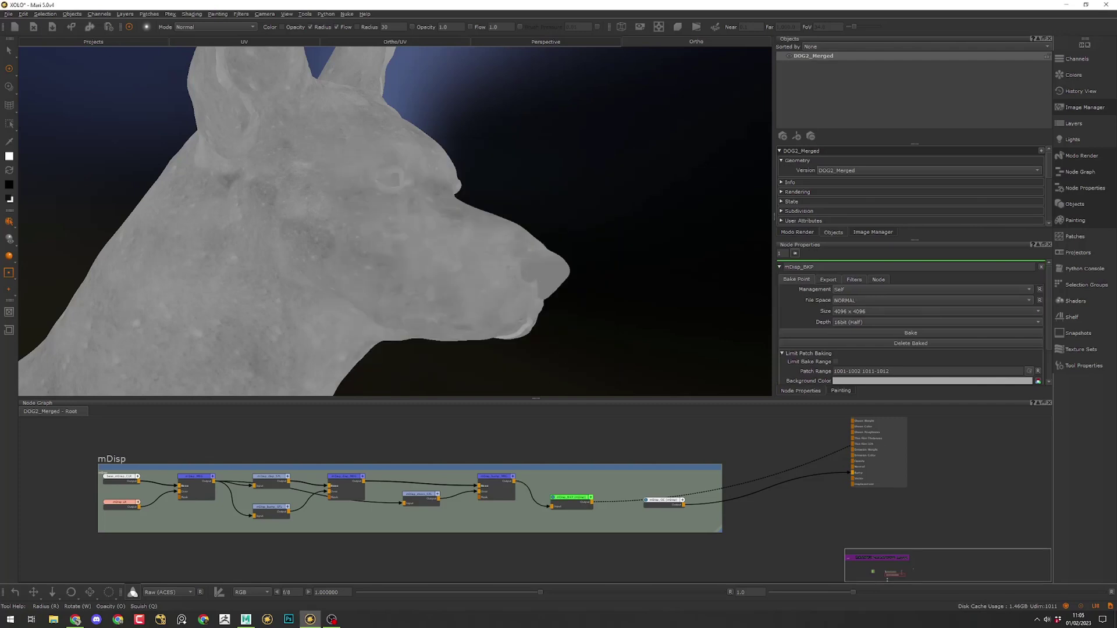
pyautogui.press('Tab')
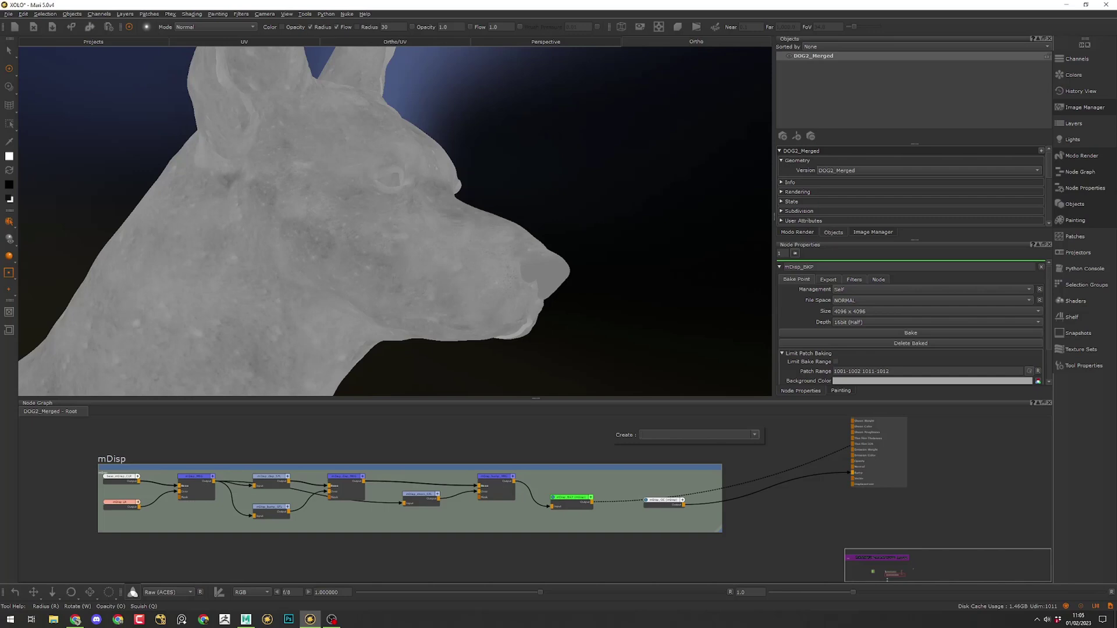
pyautogui.write('transfer')
pyautogui.press('BackSpace')
pyautogui.press('BackSpace')
pyautogui.press('BackSpace')
pyautogui.press('BackSpace')
pyautogui.press('BackSpace')
pyautogui.press('BackSpace')
pyautogui.press('BackSpace')
pyautogui.press('BackSpace')
pyautogui.write('chan')
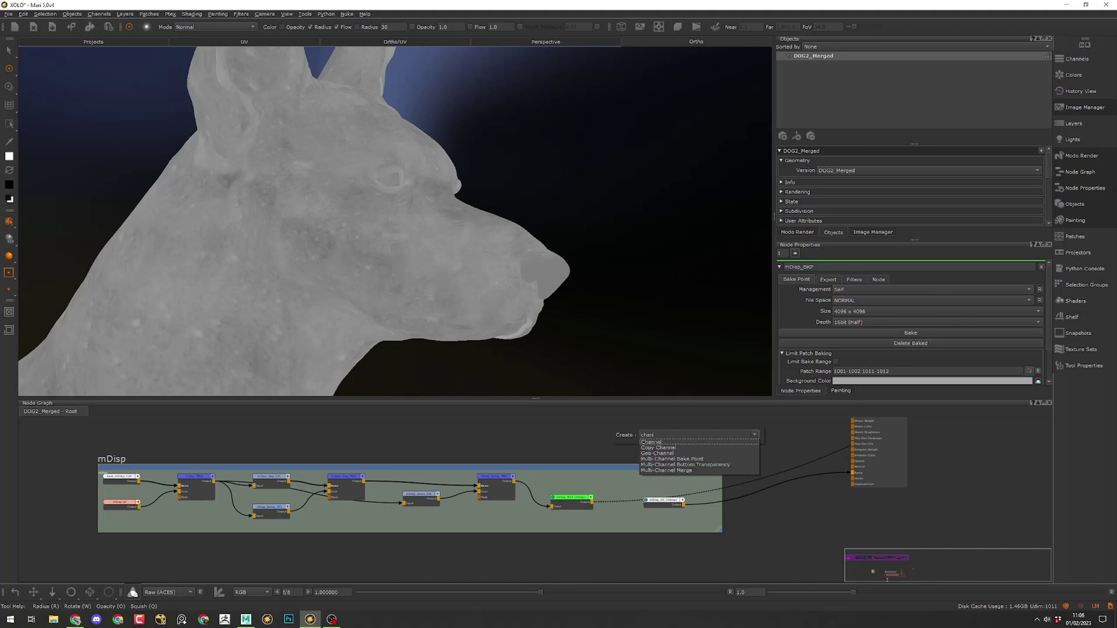
pyautogui.press('Return')
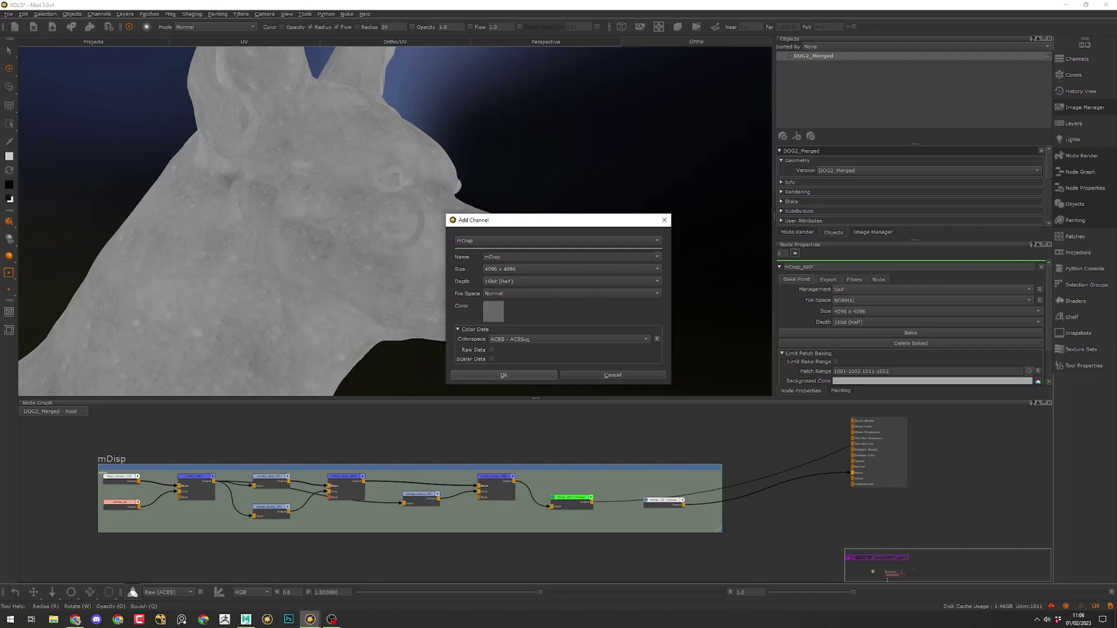
pyautogui.doubleClick(493, 257)
pyautogui.write('transferChannel')
pyautogui.press('Return')
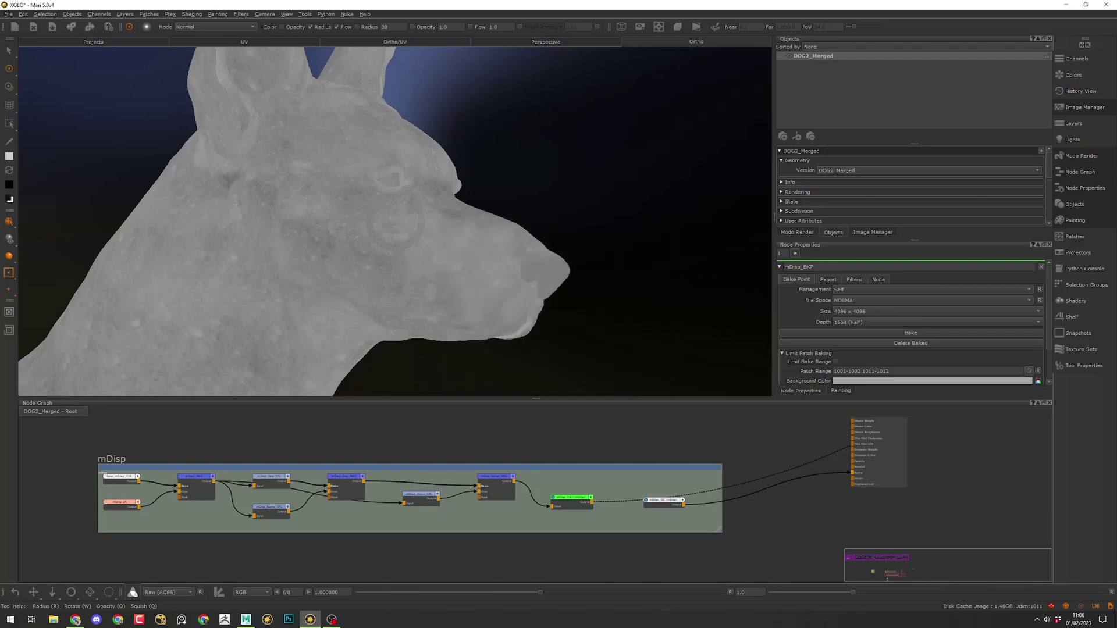
# Move the transferChannel node beside the mDisp bake point node inside the mDisp group and connect the bake point's output to its input
pyautogui.scroll(3, 644, 433)
pyautogui.scroll(-2, 644, 433)
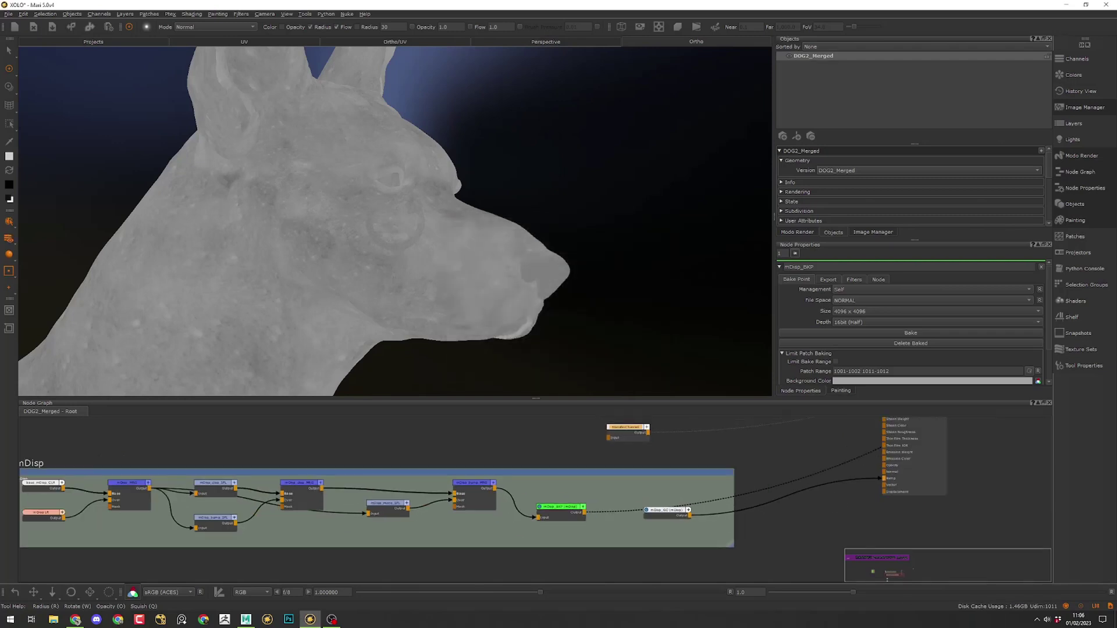
pyautogui.moveTo(644, 439); pyautogui.dragTo(717, 448, button='middle')
pyautogui.click(711, 460)
pyautogui.moveTo(700, 437)
pyautogui.mouseDown()
pyautogui.moveTo(711, 495)
pyautogui.moveTo(687, 496)
pyautogui.mouseUp()
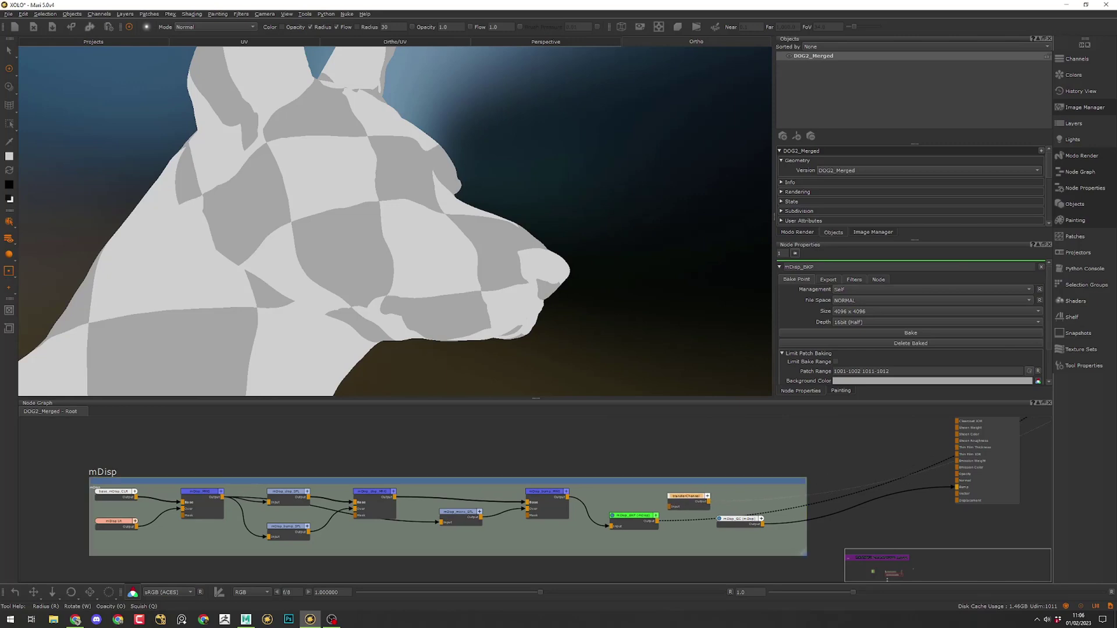
pyautogui.scroll(4, 745, 541)
pyautogui.moveTo(659, 512); pyautogui.dragTo(640, 510, button='middle')
pyautogui.moveTo(612, 451); pyautogui.dragTo(610, 449)
pyautogui.moveTo(539, 491); pyautogui.dragTo(583, 464)
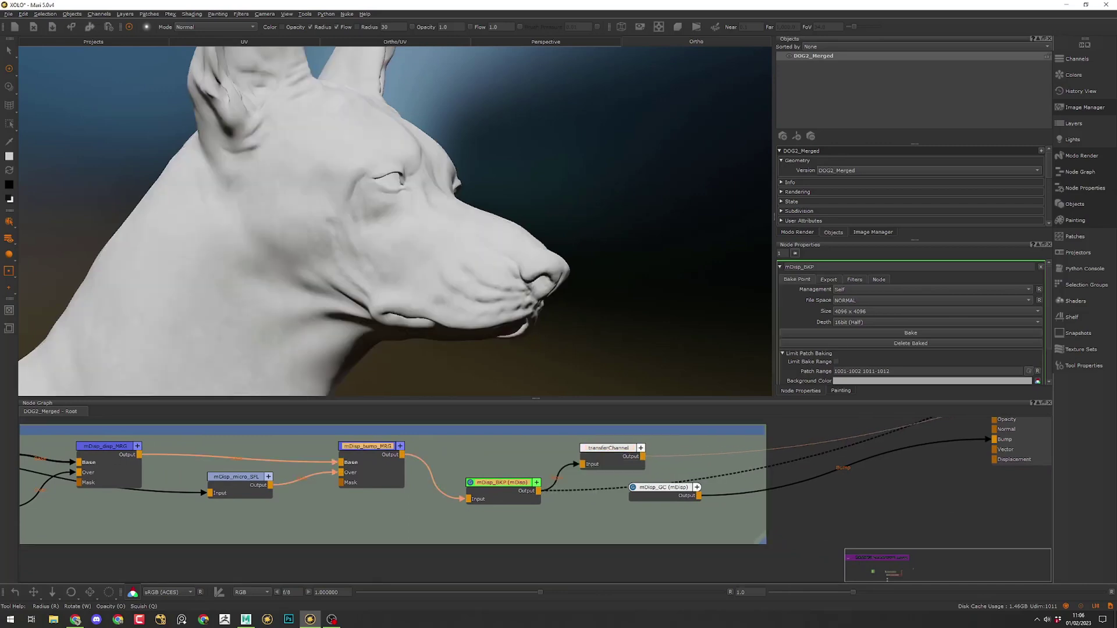
# Open the transferChannel node's properties, show the dog with flat lighting, and enable Scalar Data for the channel
pyautogui.scroll(-6, 407, 494)
pyautogui.moveTo(582, 507); pyautogui.dragTo(640, 508, button='middle')
pyautogui.doubleClick(667, 486)
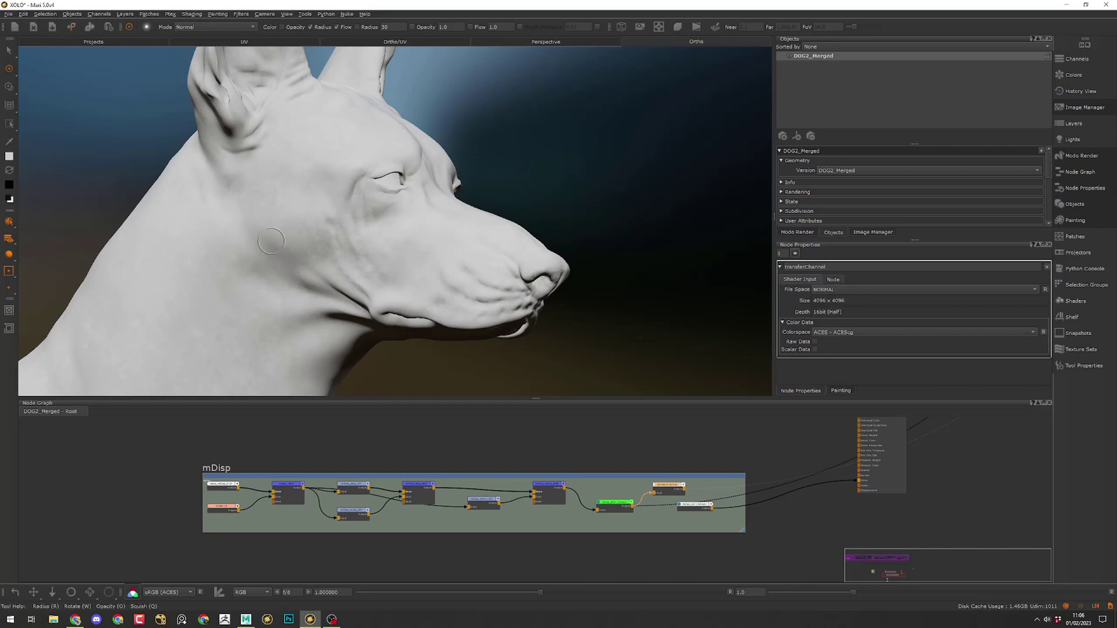
pyautogui.press('F1')
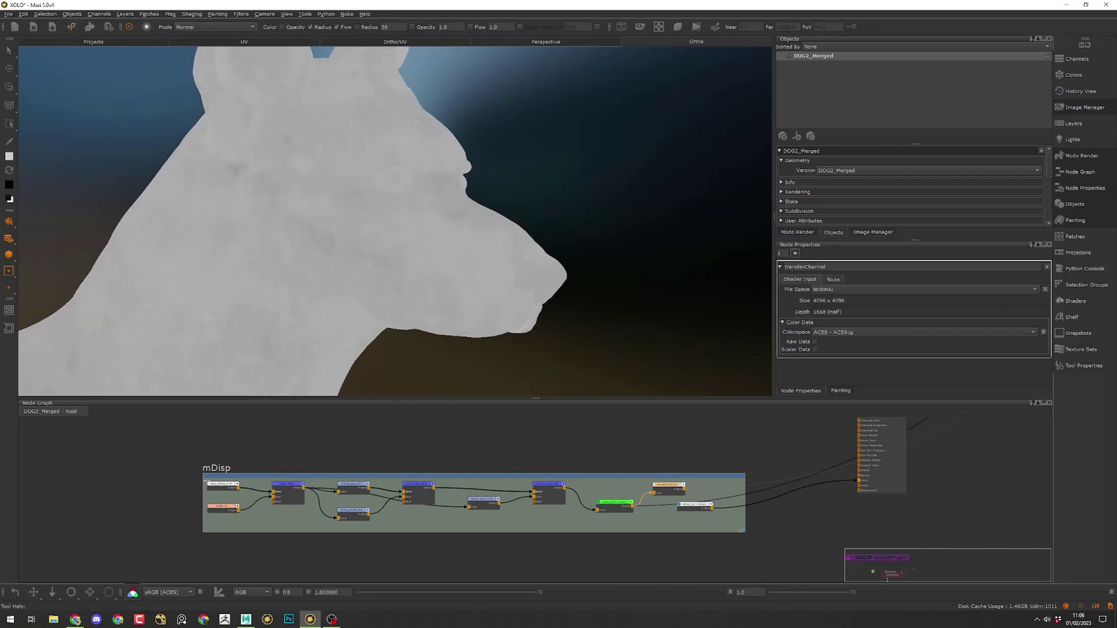
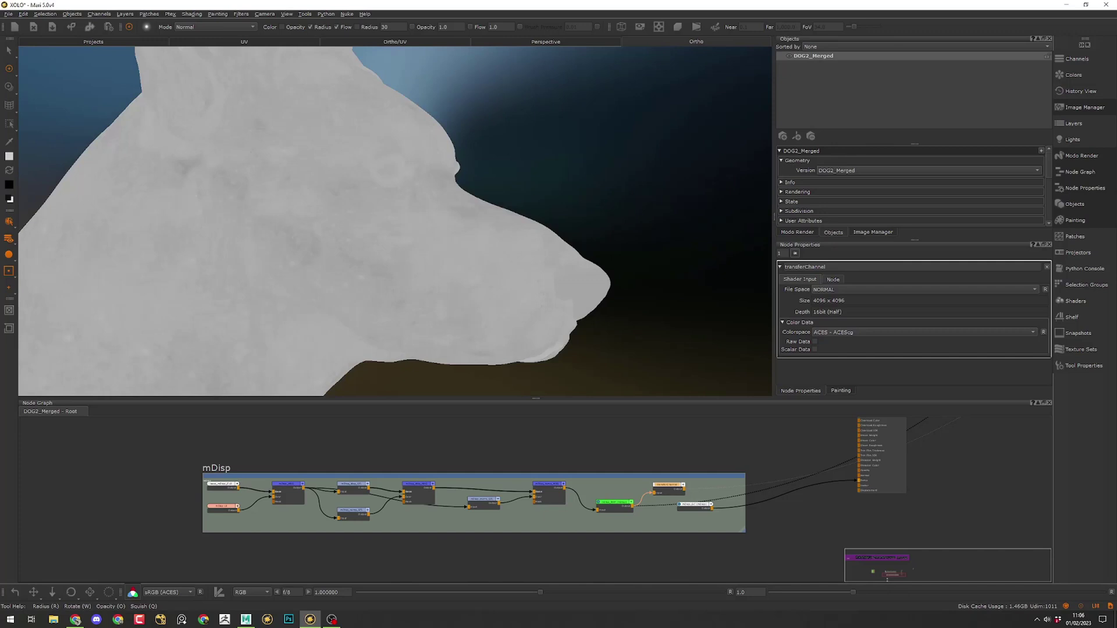
pyautogui.click(816, 350)
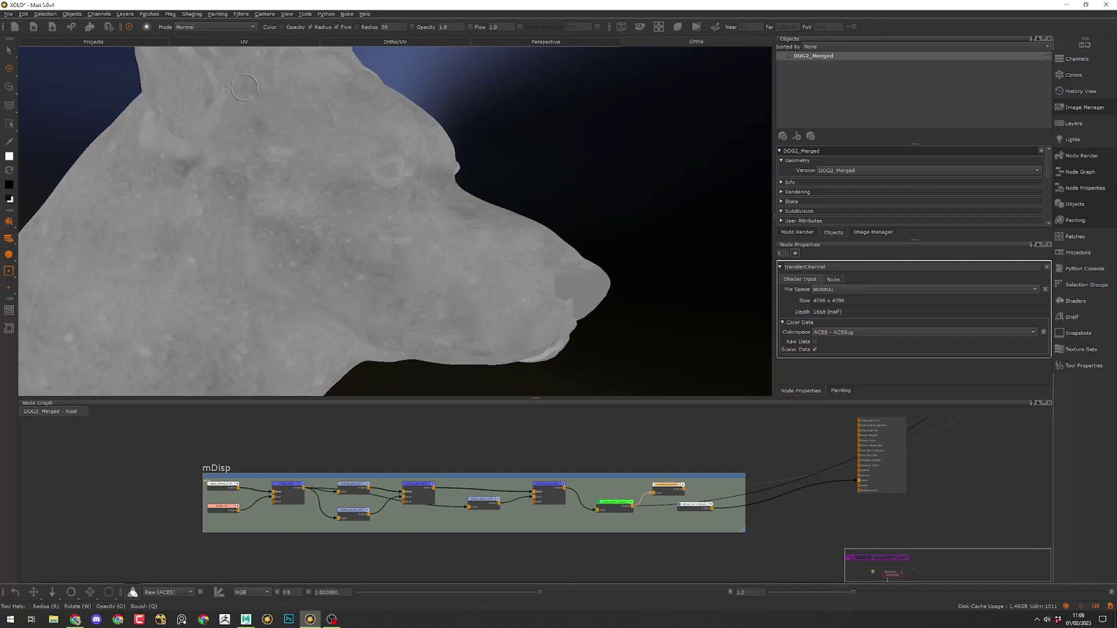
pyautogui.scroll(2, 342, 501)
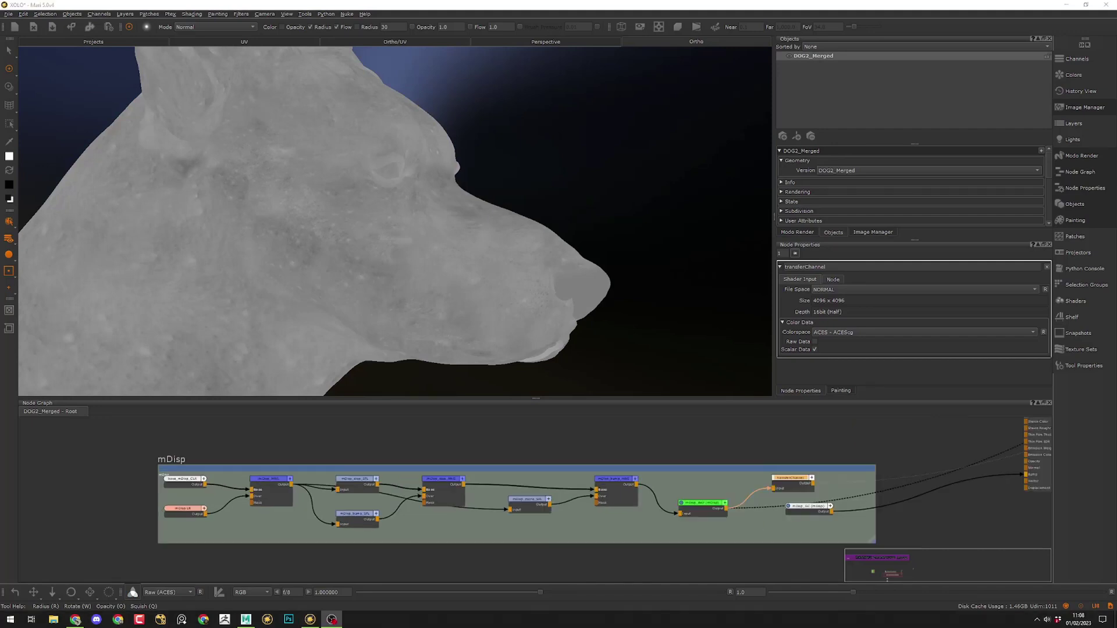
pyautogui.scroll(2, 772, 503)
pyautogui.moveTo(755, 495); pyautogui.dragTo(852, 499, button='middle')
pyautogui.scroll(-2, 932, 502)
pyautogui.moveTo(714, 437); pyautogui.dragTo(646, 470, button='middle')
pyautogui.scroll(-2, 675, 466)
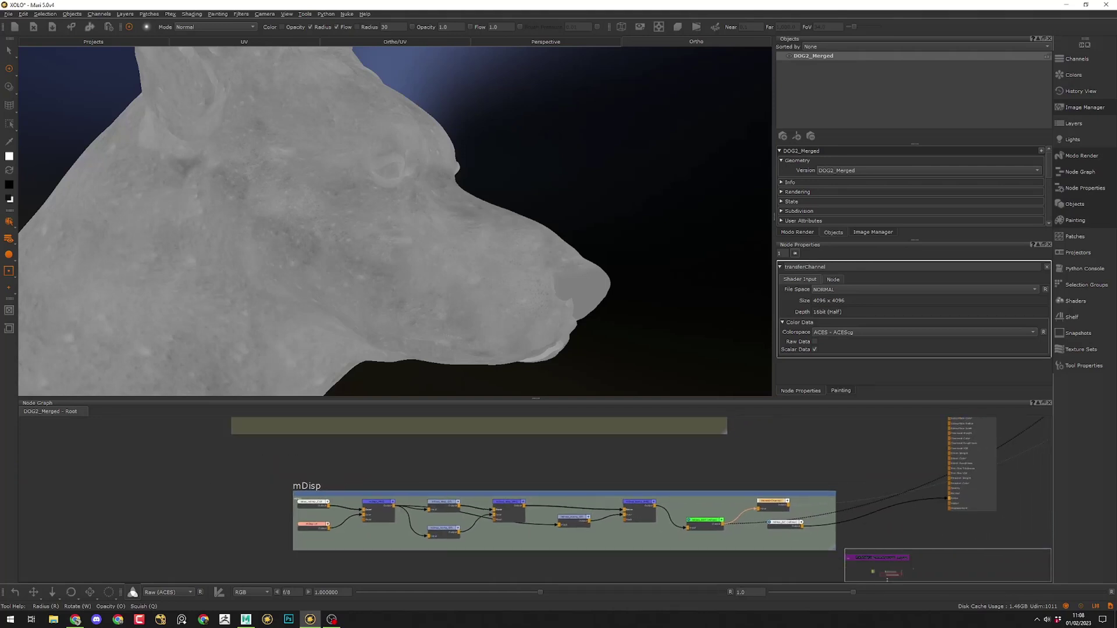
pyautogui.moveTo(582, 512); pyautogui.dragTo(556, 517, button='middle')
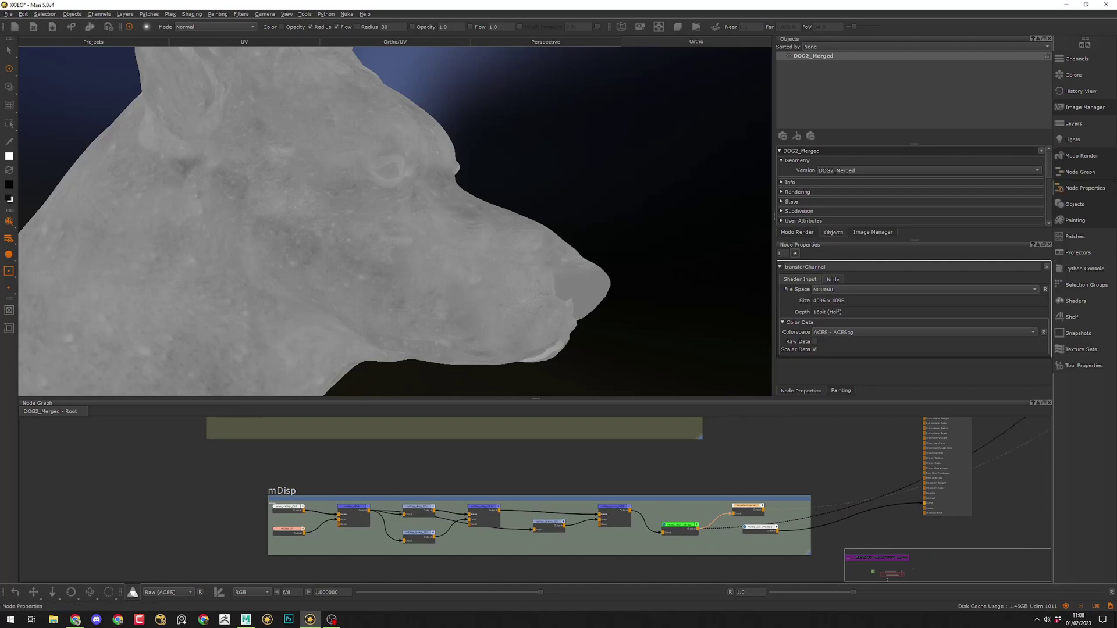
pyautogui.scroll(2, 745, 456)
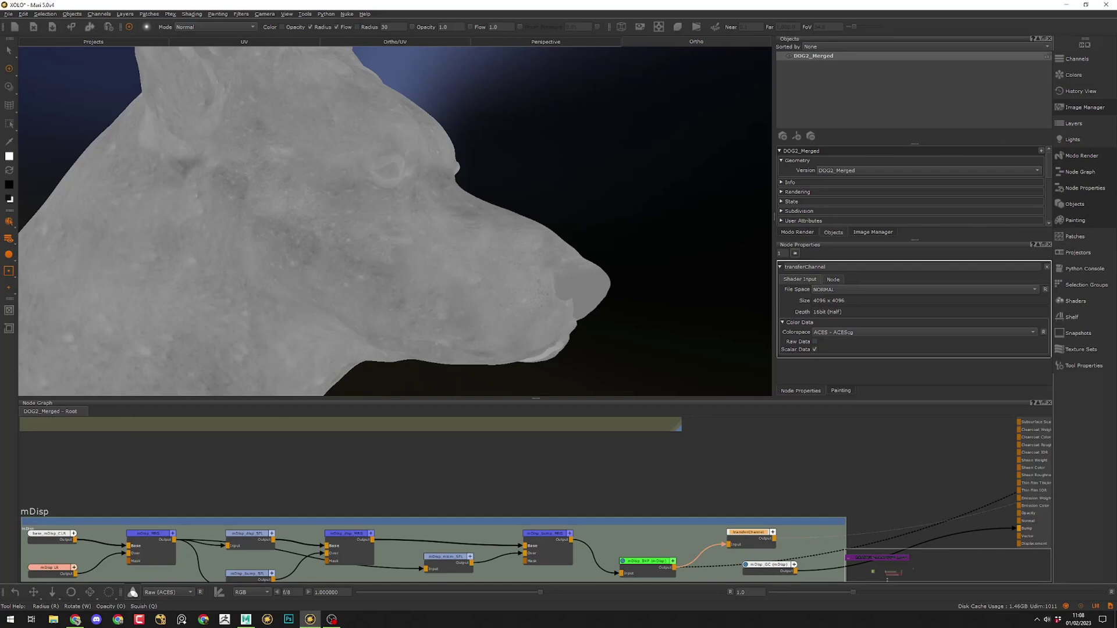
pyautogui.scroll(-3, 768, 449)
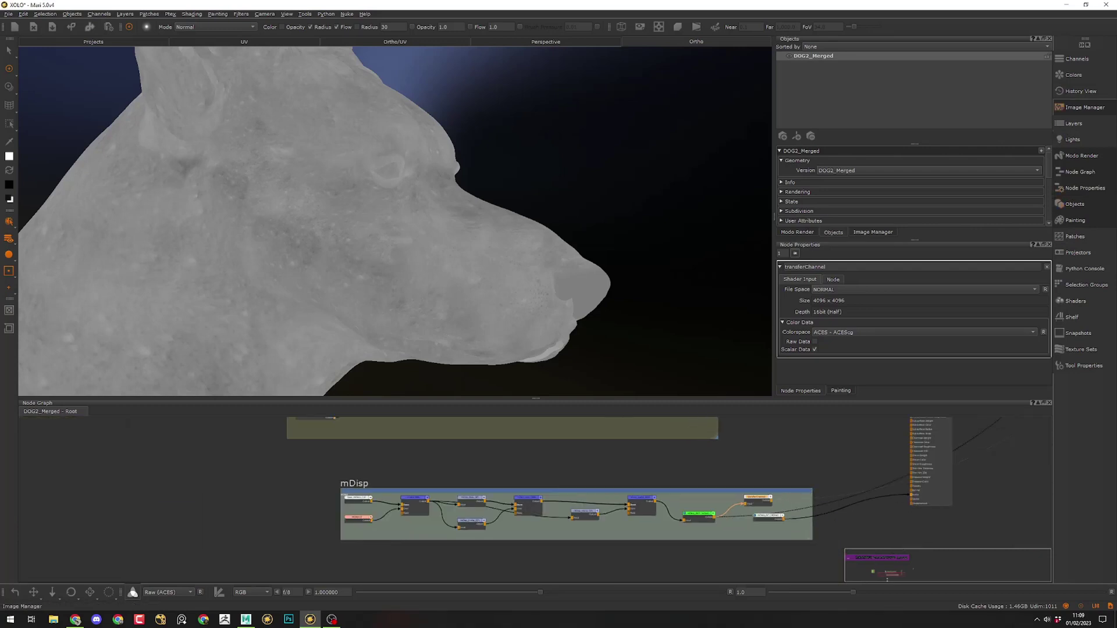
# Add a new layered channel named tmp to the dog object
pyautogui.click(1076, 58)
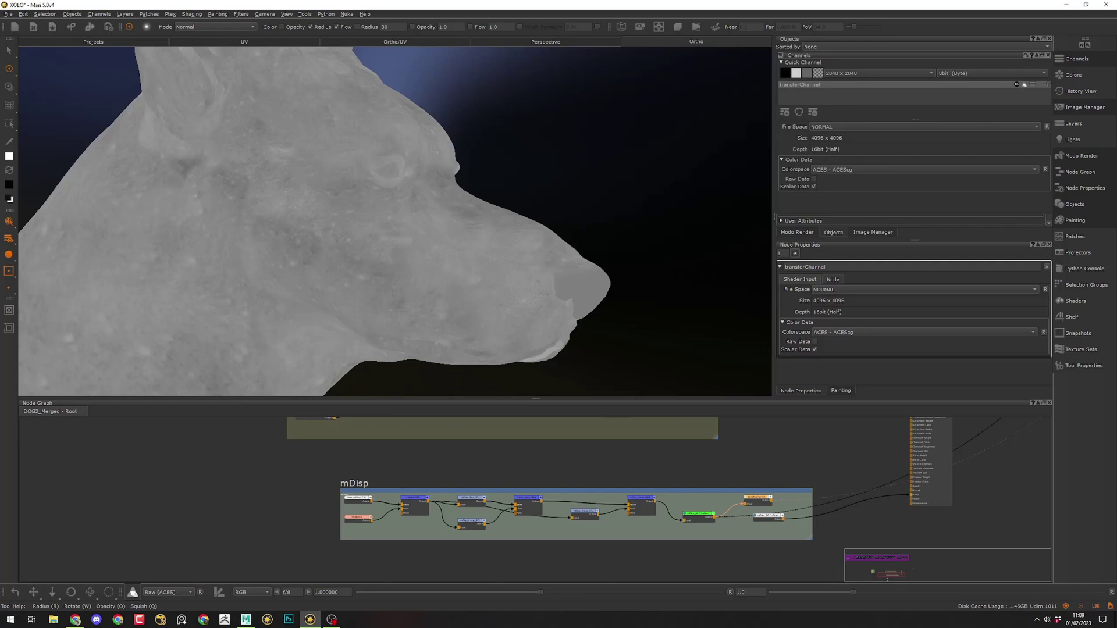
pyautogui.click(785, 112)
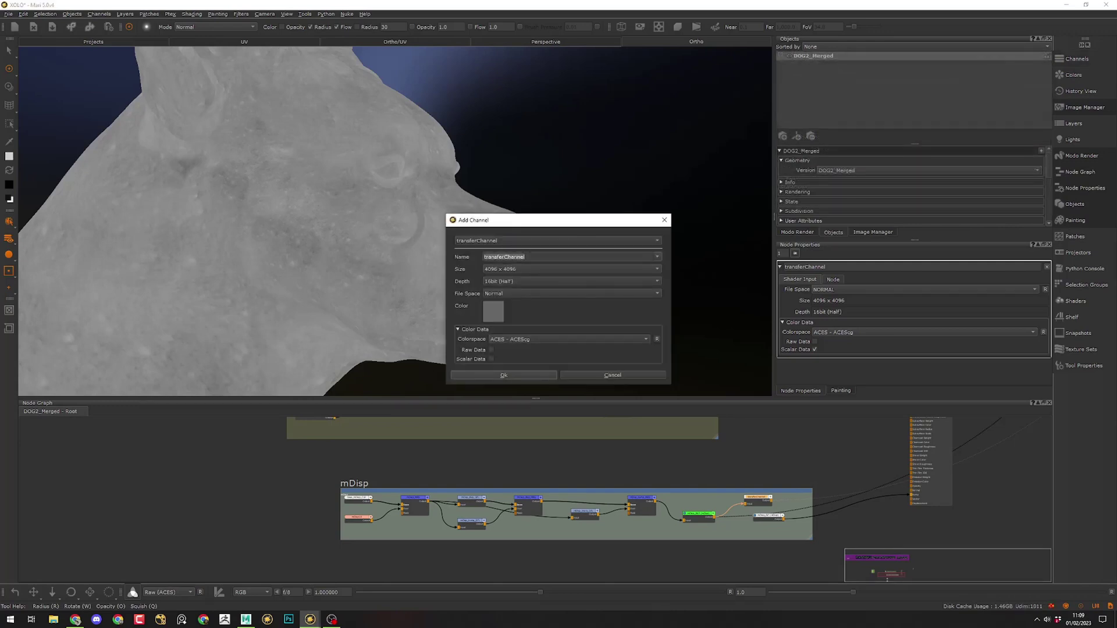
pyautogui.write('tmp')
pyautogui.press('Return')
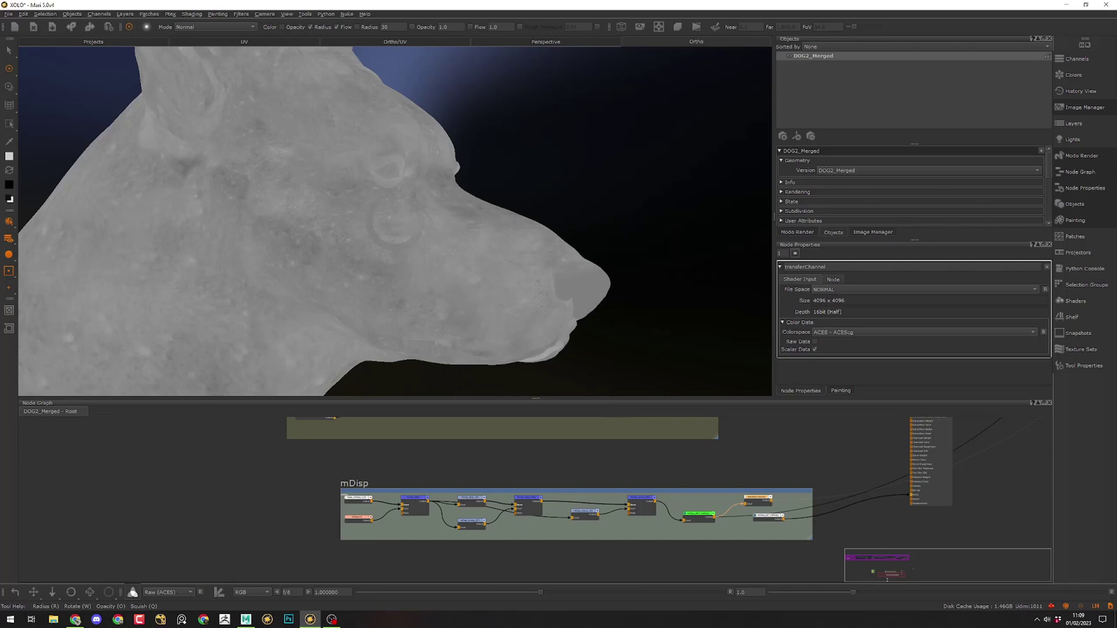
# Find the tmp channel's nodes in the node graph by searching for the node name
pyautogui.scroll(-5, 581, 501)
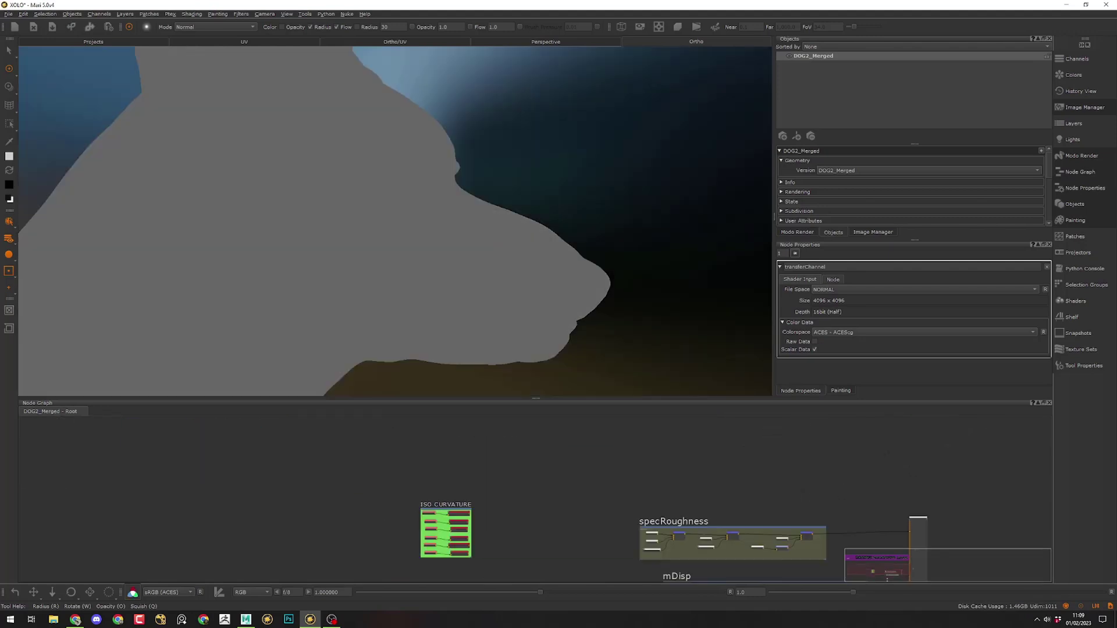
pyautogui.scroll(-1, 811, 531)
pyautogui.moveTo(810, 531); pyautogui.dragTo(524, 508, button='middle')
pyautogui.scroll(-3, 682, 516)
pyautogui.moveTo(682, 516); pyautogui.dragTo(656, 476, button='middle')
pyautogui.scroll(11, 570, 502)
pyautogui.moveTo(572, 485); pyautogui.dragTo(609, 450, button='middle')
pyautogui.click(620, 457)
pyautogui.press('Tab')
pyautogui.write('j')
pyautogui.press('BackSpace')
pyautogui.press('Escape')
pyautogui.hotkey('ctrl', 'f')
pyautogui.write('tm')
pyautogui.press('Return')
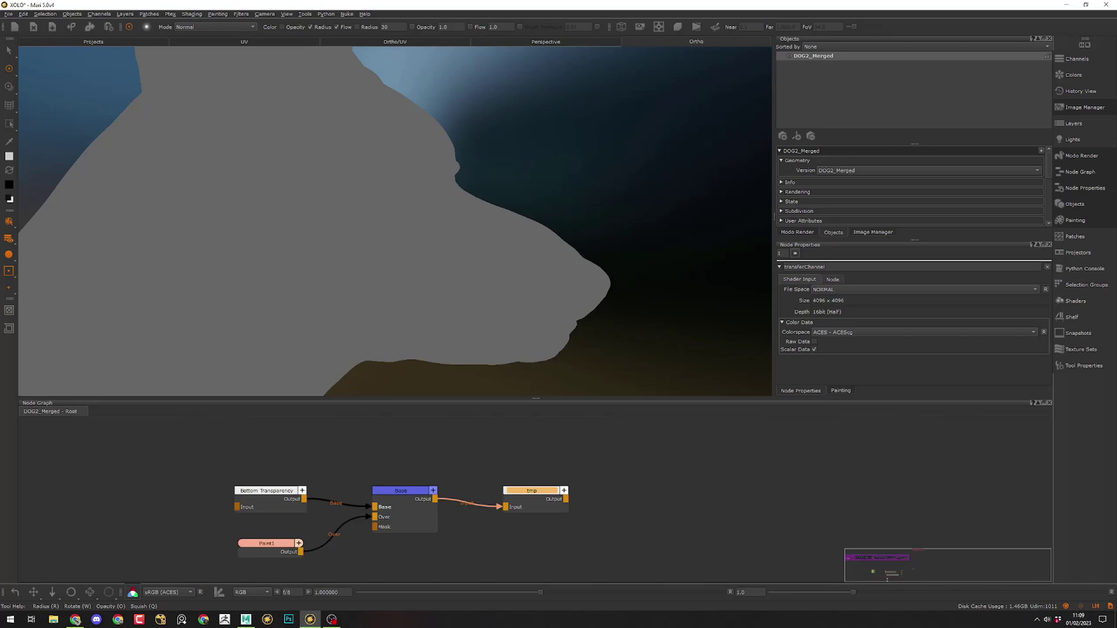
# Move the tmp channel's nodes from their distant spot to just below the mDisp group
pyautogui.scroll(-7, 584, 469)
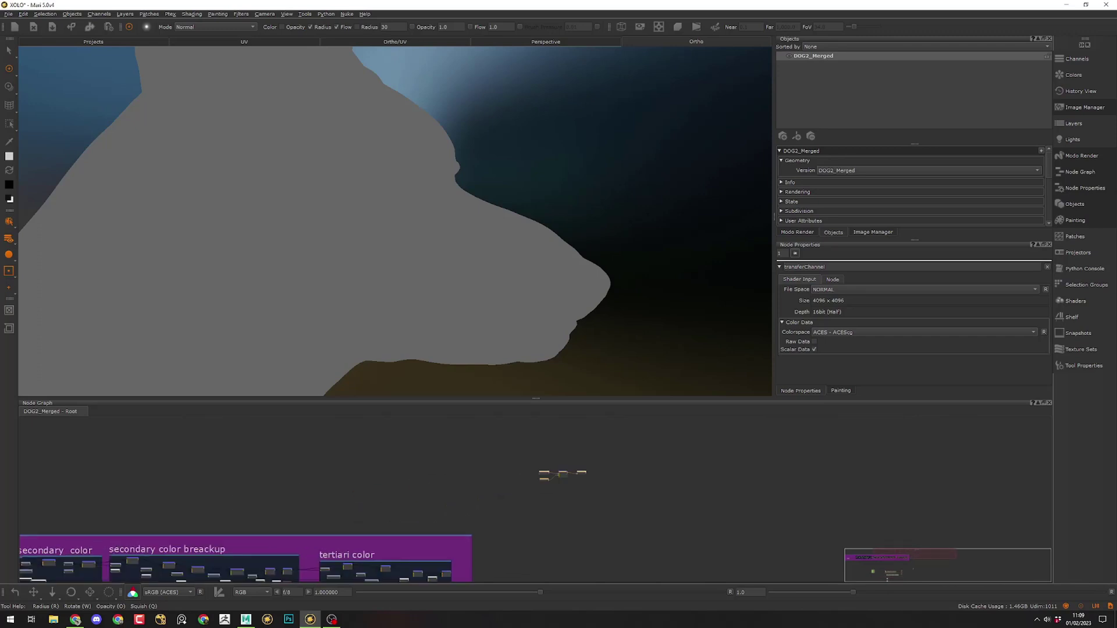
pyautogui.scroll(-3, 550, 476)
pyautogui.scroll(-3, 611, 465)
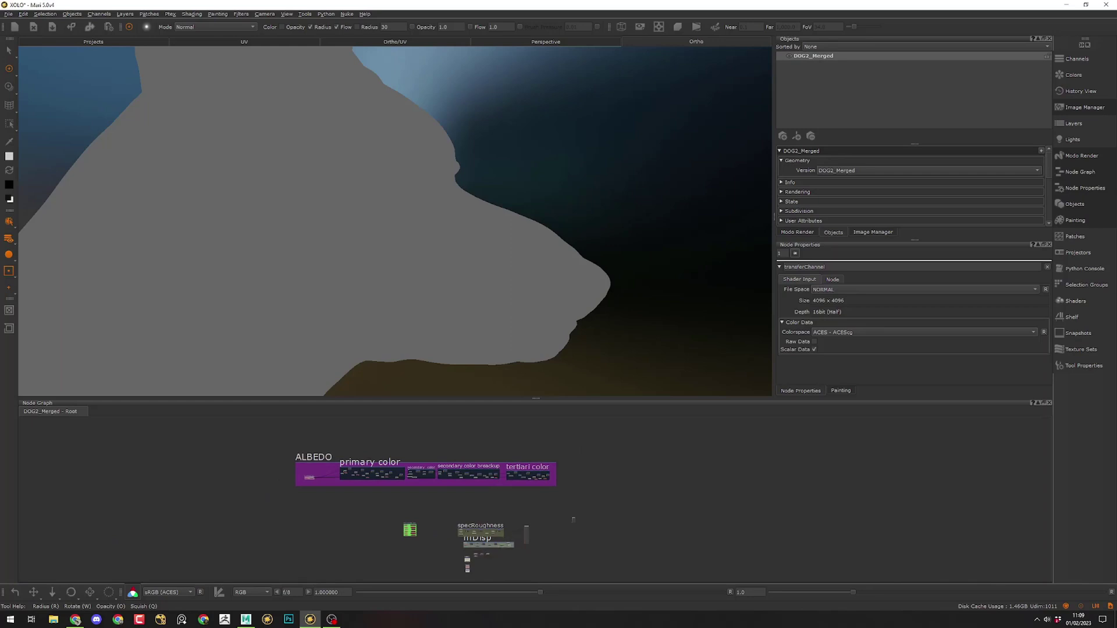
pyautogui.scroll(5, 474, 544)
pyautogui.scroll(6, 477, 558)
pyautogui.moveTo(477, 559); pyautogui.dragTo(476, 553, button='middle')
pyautogui.click(478, 554)
pyautogui.moveTo(534, 528); pyautogui.dragTo(541, 525)
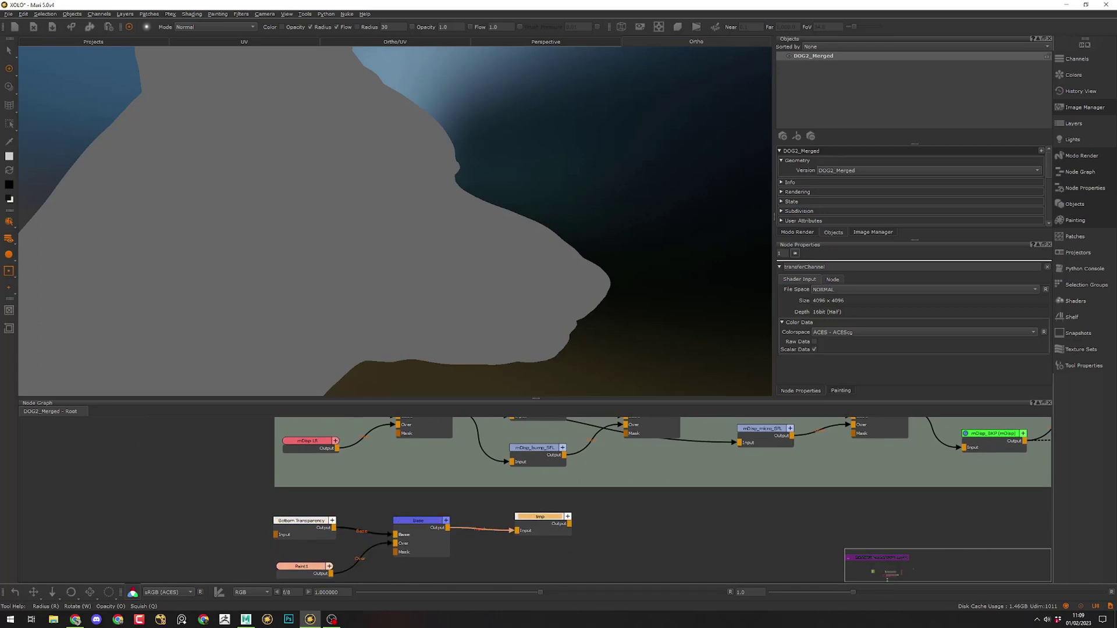
# Tidy the placement of the tmp channel's nodes below the mDisp group and open the Paint1 node's properties
pyautogui.moveTo(582, 552); pyautogui.dragTo(614, 526, button='middle')
pyautogui.moveTo(451, 496); pyautogui.dragTo(456, 500)
pyautogui.moveTo(333, 494); pyautogui.dragTo(337, 496)
pyautogui.click(334, 540)
pyautogui.doubleClick(333, 540)
pyautogui.moveTo(454, 524); pyautogui.dragTo(374, 528, button='middle')
pyautogui.moveTo(376, 502); pyautogui.dragTo(384, 496)
pyautogui.moveTo(493, 495); pyautogui.dragTo(497, 492)
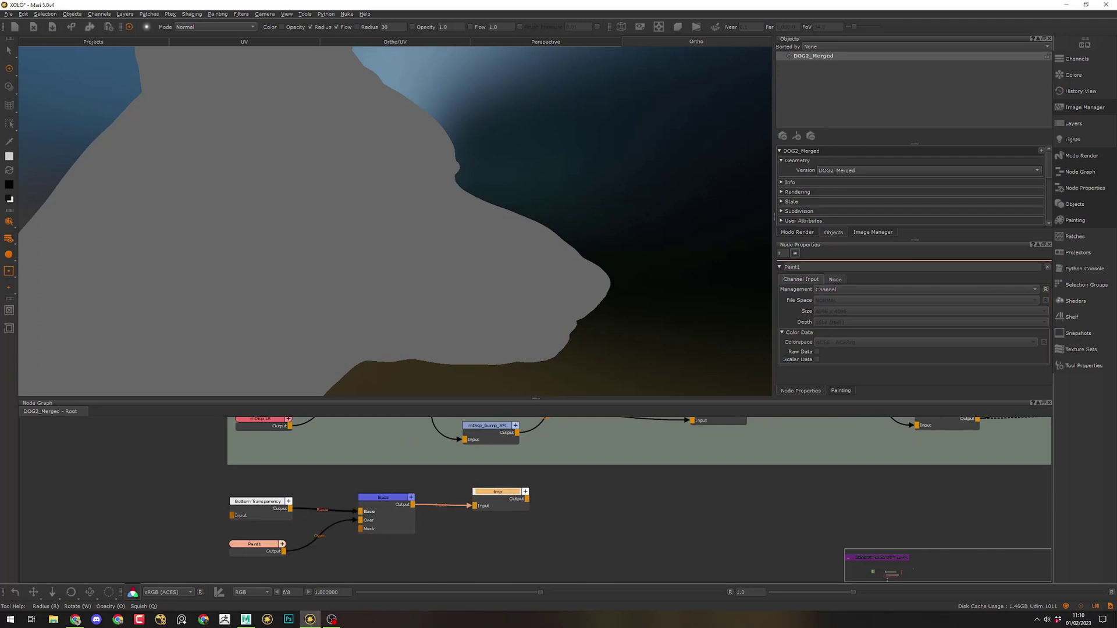
# Run a Layer Transfer of the tmp channel's Base layer from the DOG2_Merged version to the body_newUV version
pyautogui.click(125, 13)
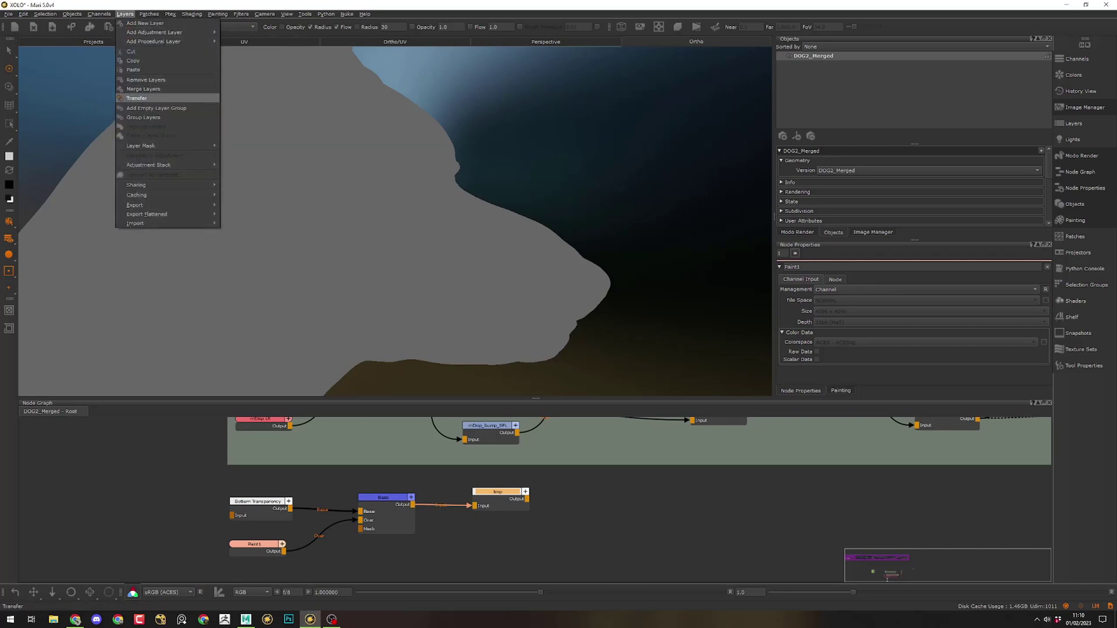
pyautogui.click(139, 97)
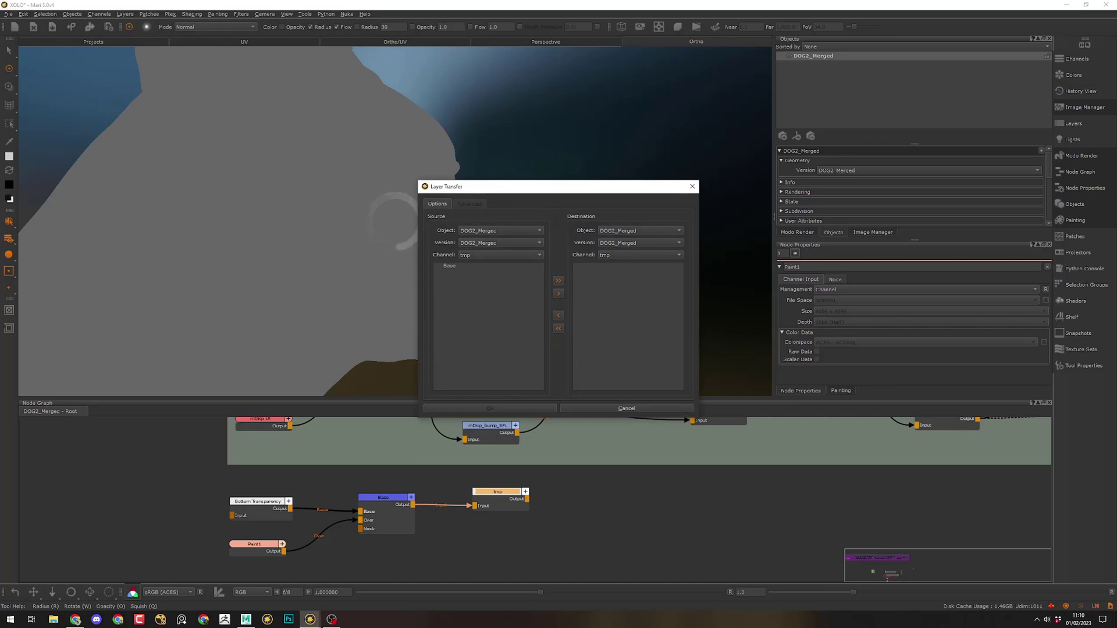
pyautogui.moveTo(508, 192); pyautogui.dragTo(499, 170)
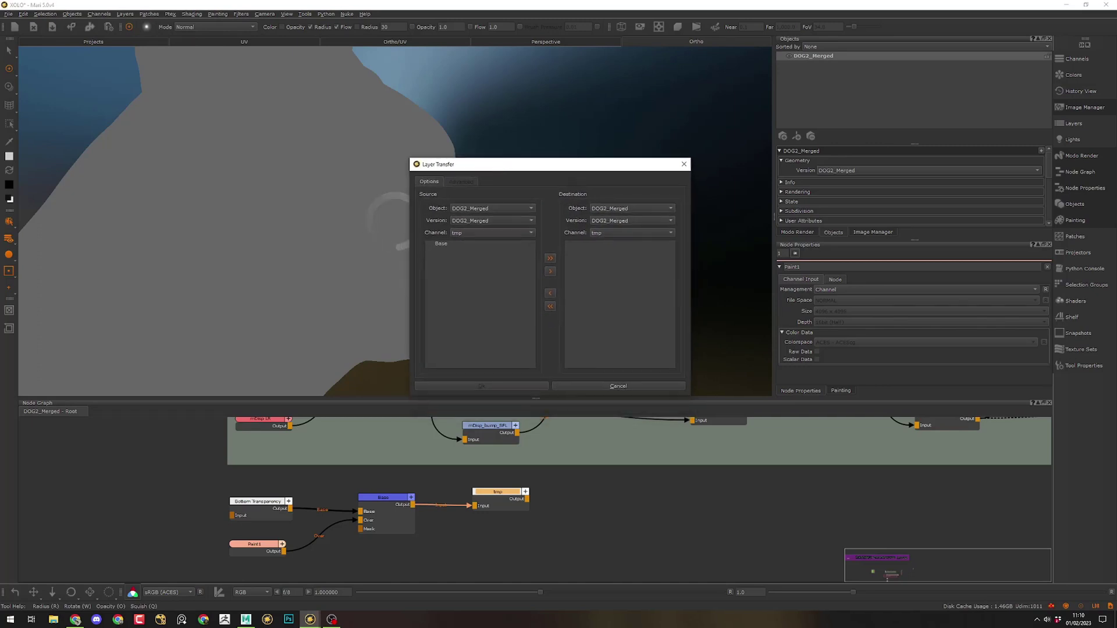
pyautogui.click(442, 244)
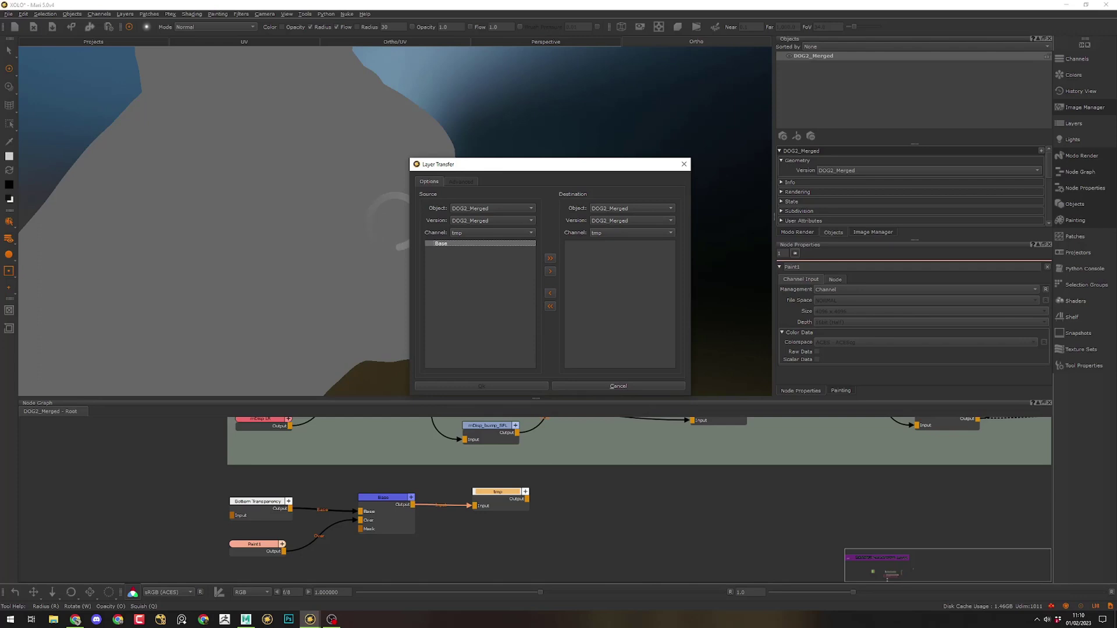
pyautogui.click(632, 220)
pyautogui.click(622, 230)
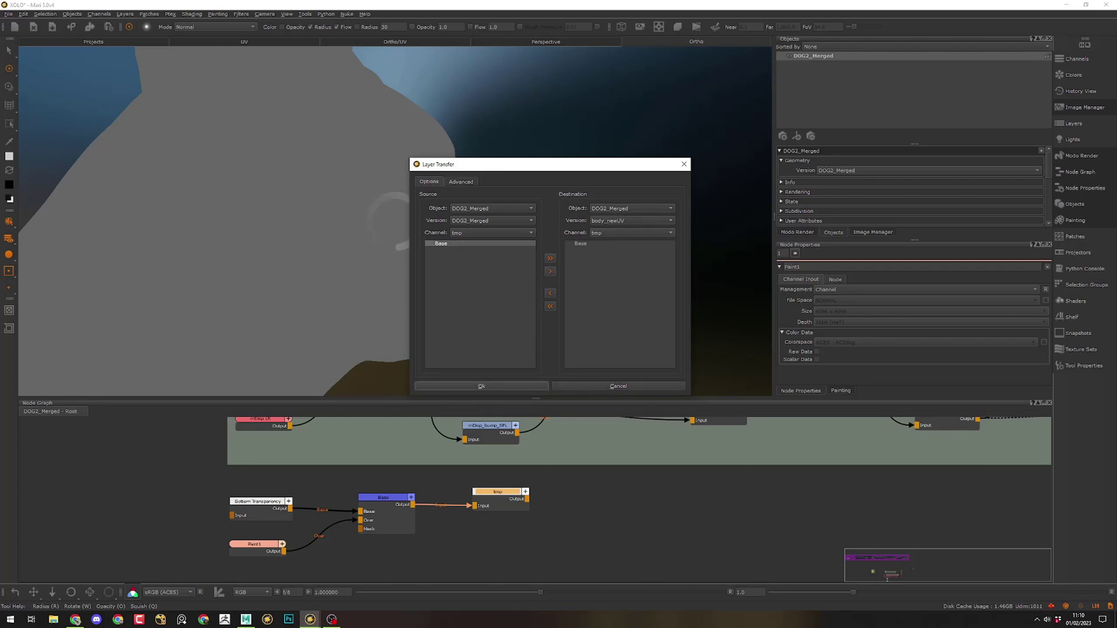
pyautogui.click(481, 387)
# Disconnect the Base merge node from the tmp channel node, and view tmp on the dog with its properties open
pyautogui.scroll(-3, 503, 516)
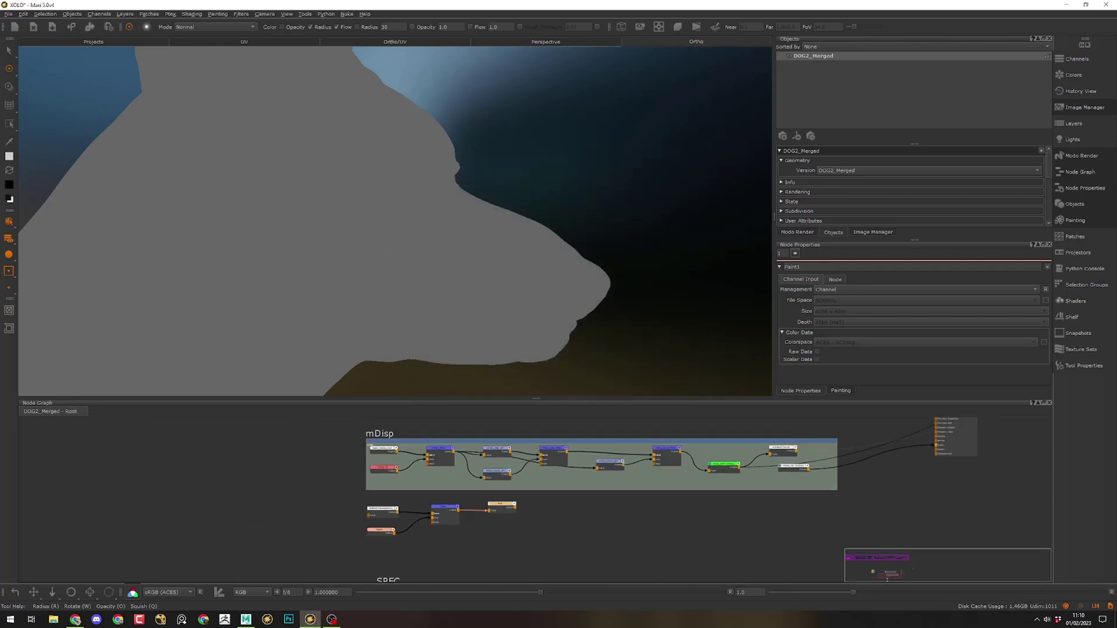
pyautogui.moveTo(433, 508)
pyautogui.mouseDown(button='middle')
pyautogui.moveTo(242, 489)
pyautogui.moveTo(392, 489)
pyautogui.mouseUp(button='middle')
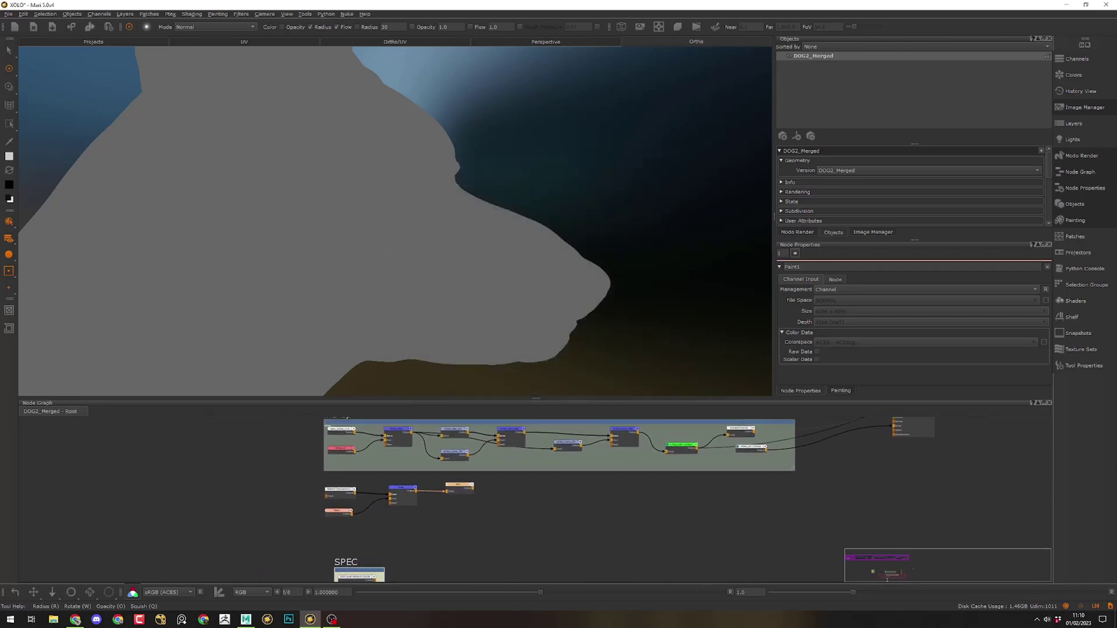
pyautogui.scroll(3, 391, 489)
pyautogui.moveTo(412, 486); pyautogui.dragTo(399, 482)
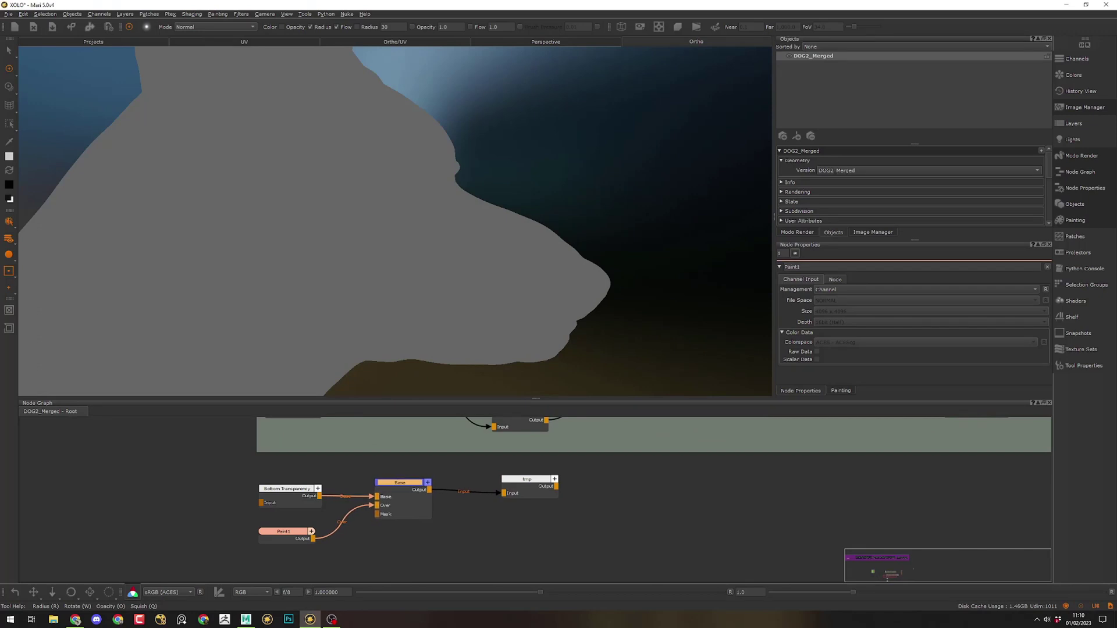
pyautogui.moveTo(448, 508); pyautogui.dragTo(293, 526, button='middle')
pyautogui.moveTo(420, 506)
pyautogui.mouseDown()
pyautogui.moveTo(444, 508)
pyautogui.moveTo(398, 508)
pyautogui.moveTo(429, 507)
pyautogui.mouseUp()
pyautogui.doubleClick(428, 504)
pyautogui.press('v')
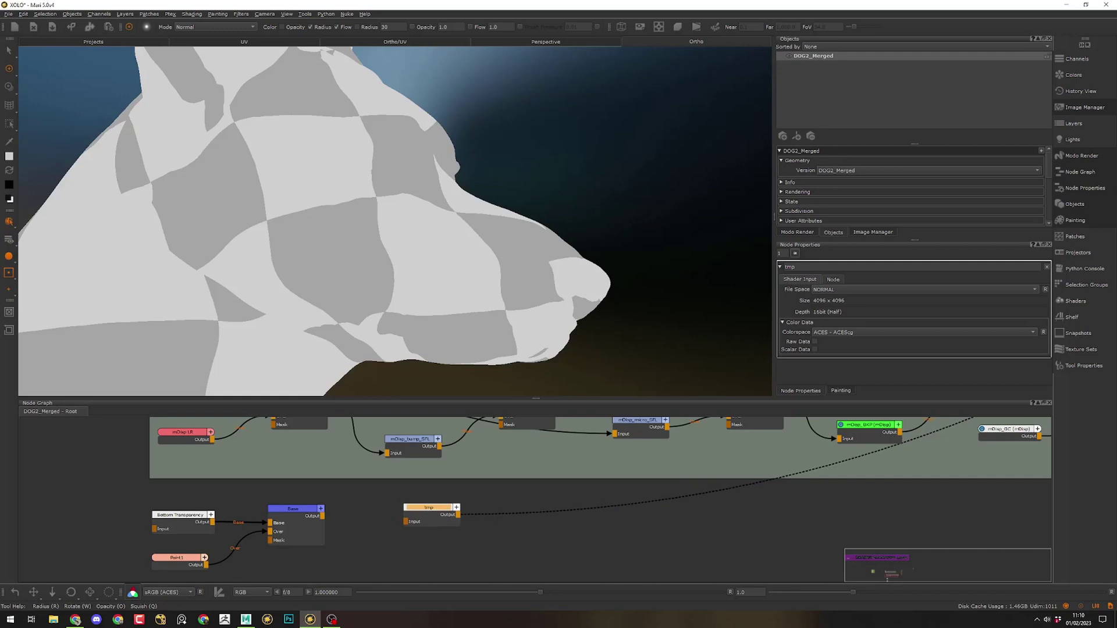
pyautogui.moveTo(483, 535); pyautogui.dragTo(527, 506, button='middle')
pyautogui.moveTo(473, 478); pyautogui.dragTo(472, 477)
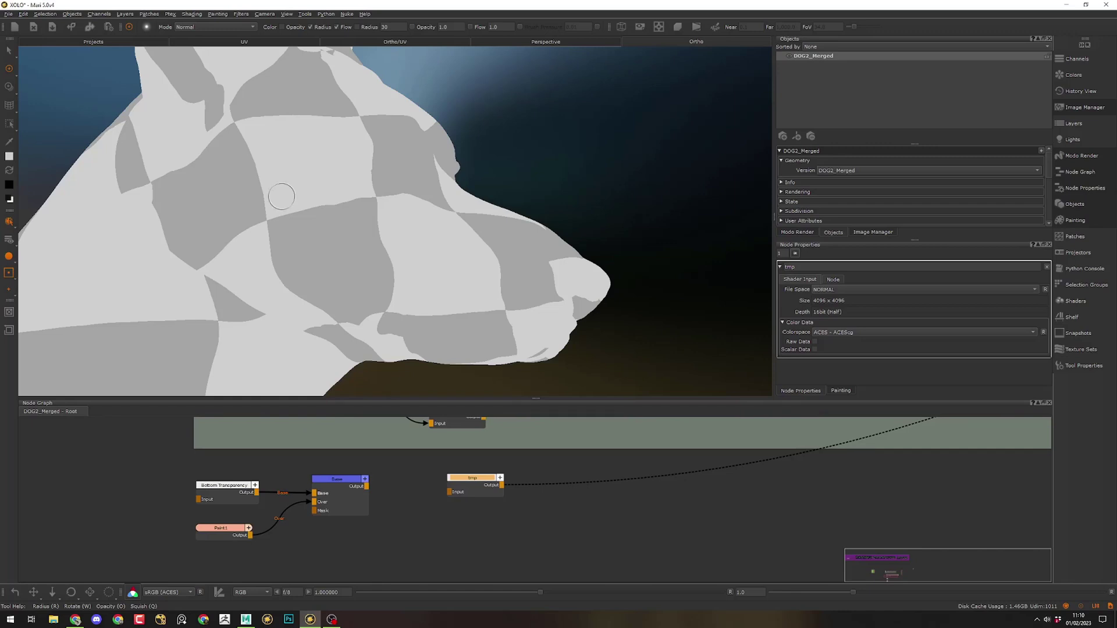
pyautogui.click(125, 14)
pyautogui.click(143, 98)
pyautogui.moveTo(544, 187); pyautogui.dragTo(438, 153)
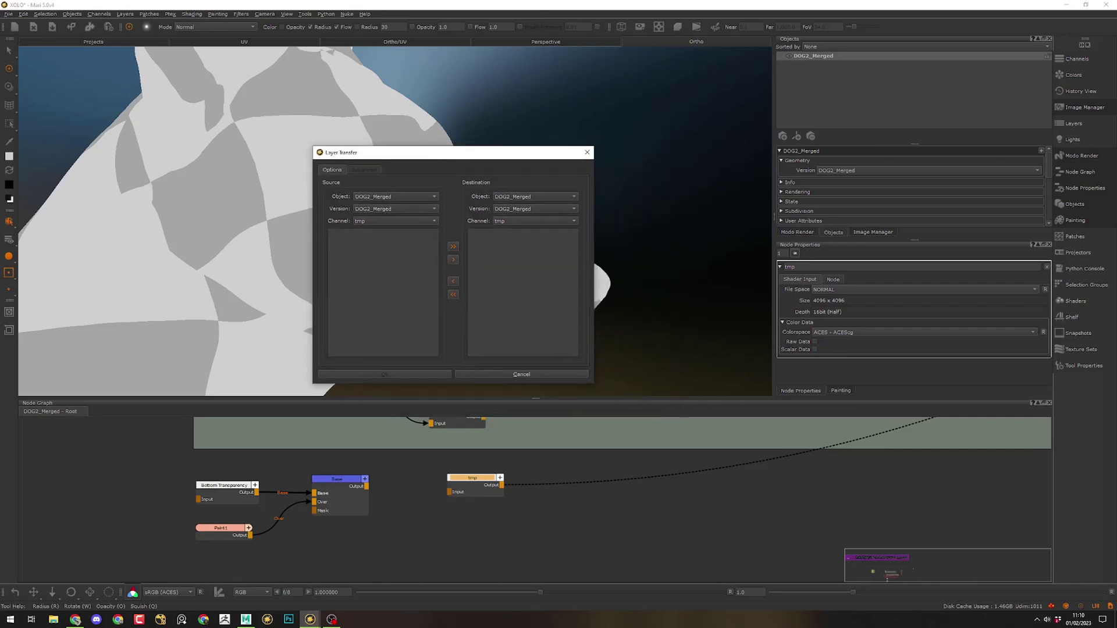
pyautogui.click(535, 209)
pyautogui.click(532, 218)
pyautogui.click(526, 374)
# Delete all of the tmp channel's nodes below the mDisp group
pyautogui.scroll(-6, 391, 535)
pyautogui.scroll(2, 436, 542)
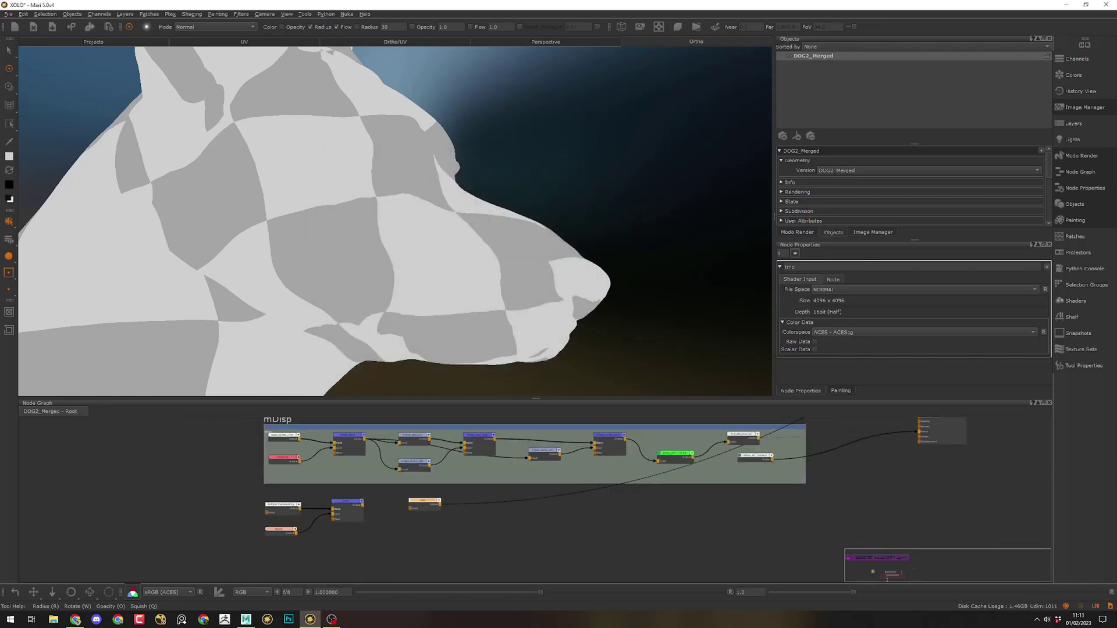
pyautogui.moveTo(437, 535); pyautogui.dragTo(383, 548, button='middle')
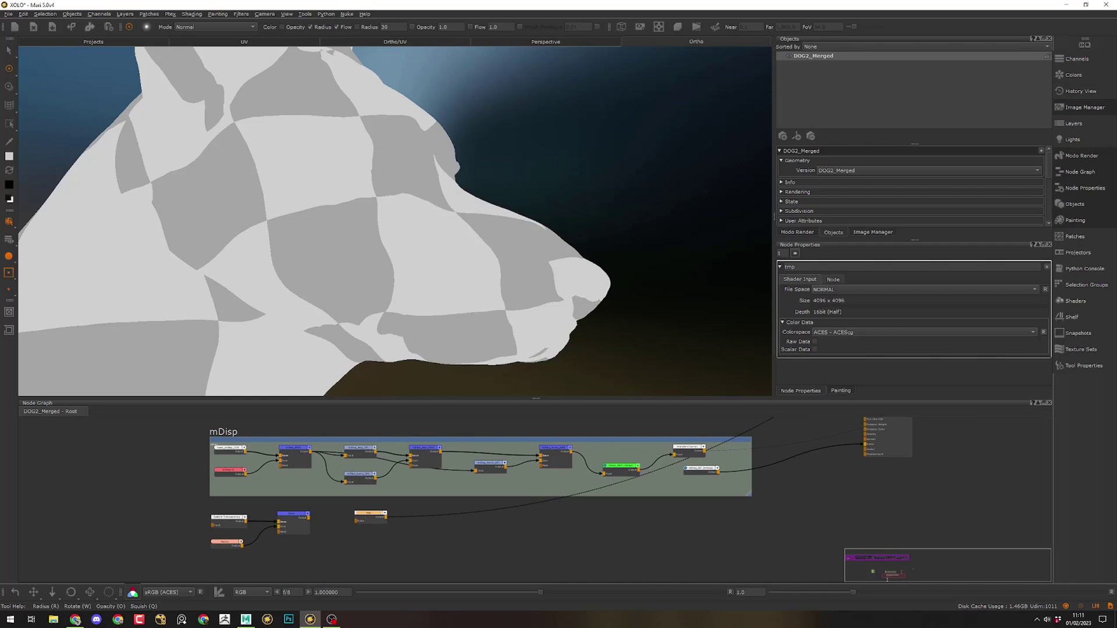
pyautogui.scroll(3, 297, 436)
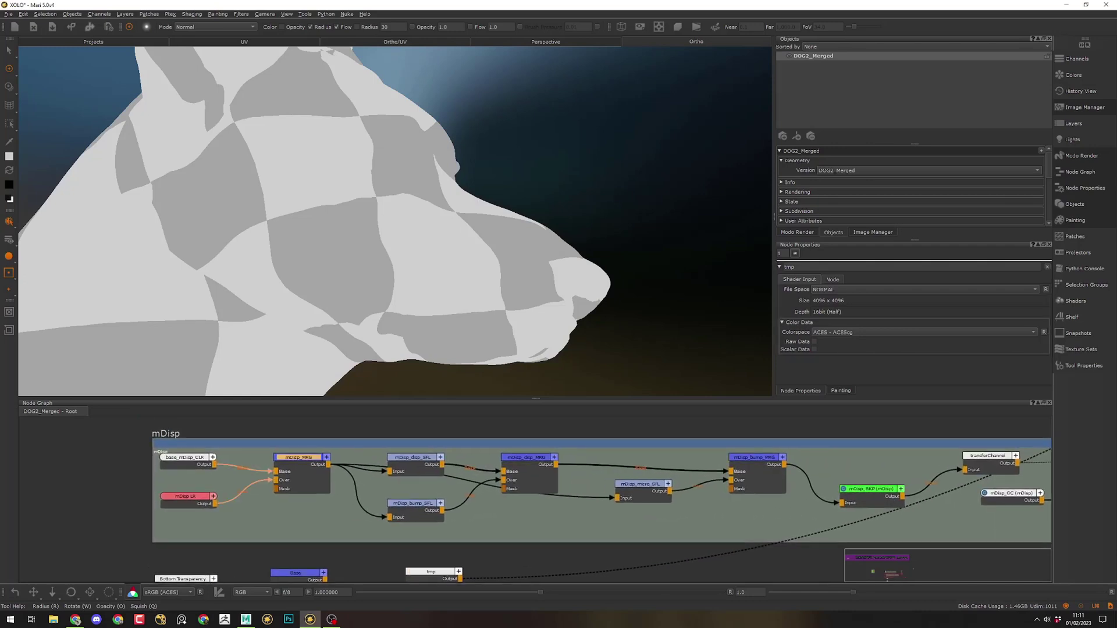
pyautogui.moveTo(186, 457); pyautogui.dragTo(185, 464)
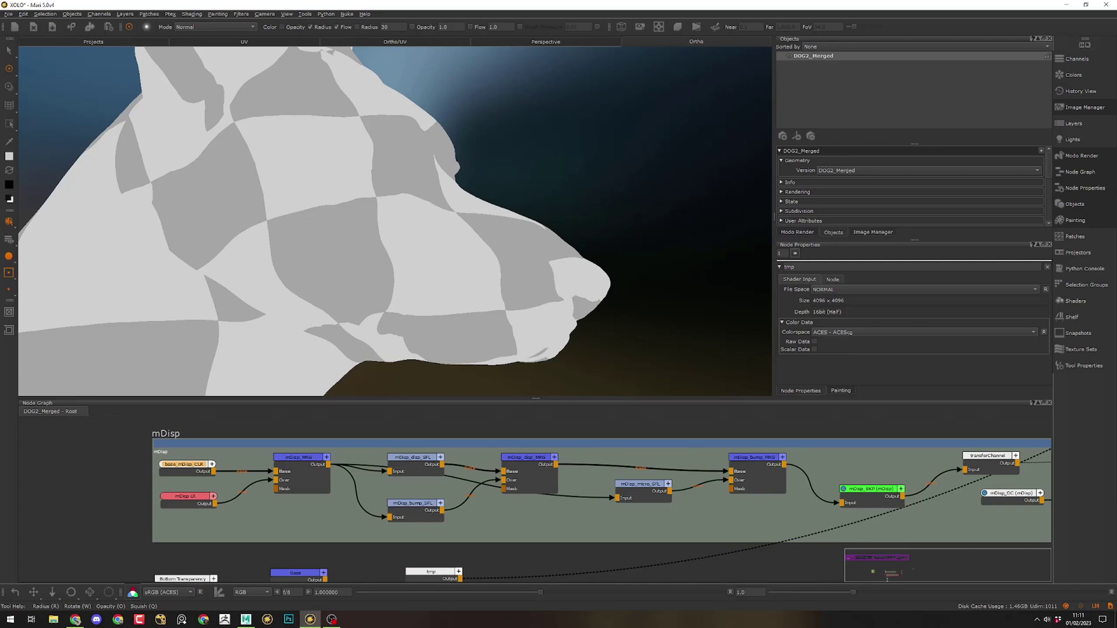
pyautogui.scroll(-3, 320, 414)
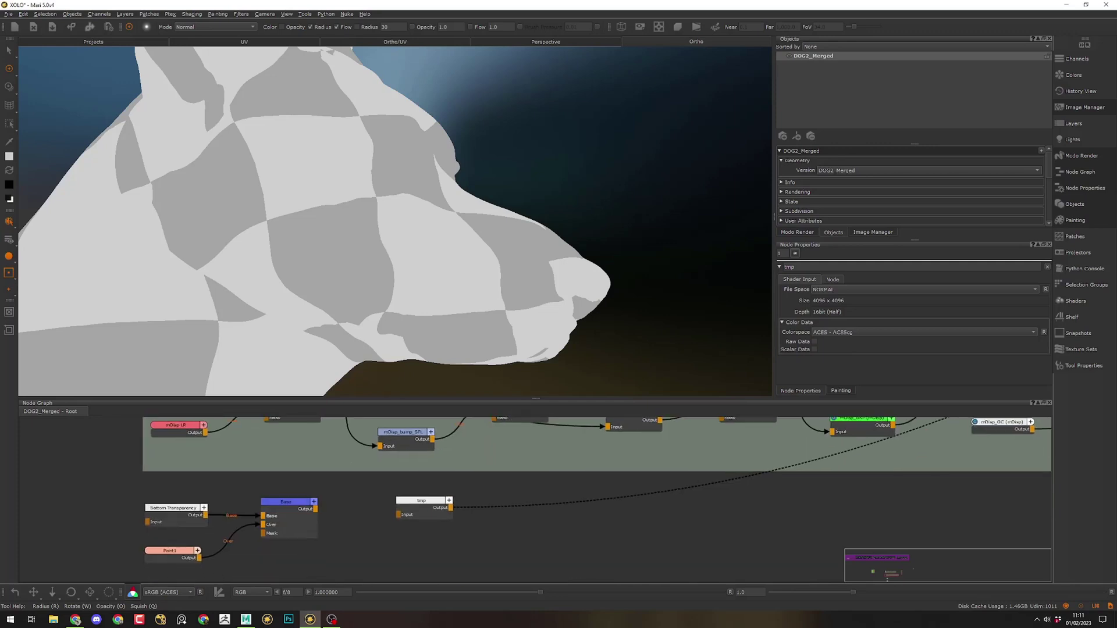
pyautogui.moveTo(204, 499); pyautogui.dragTo(332, 494)
pyautogui.press('Delete')
pyautogui.press('Delete')
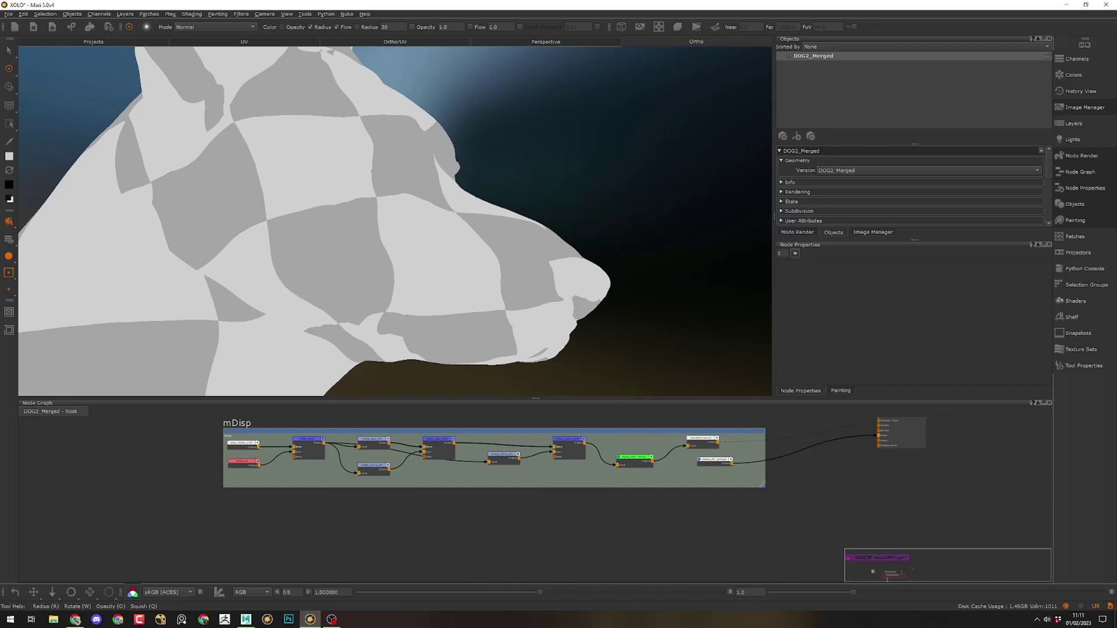
# View transferChannel on the dog with its properties open and switch the object's version to body_newUV
pyautogui.moveTo(651, 506); pyautogui.dragTo(602, 546, button='middle')
pyautogui.doubleClick(653, 482)
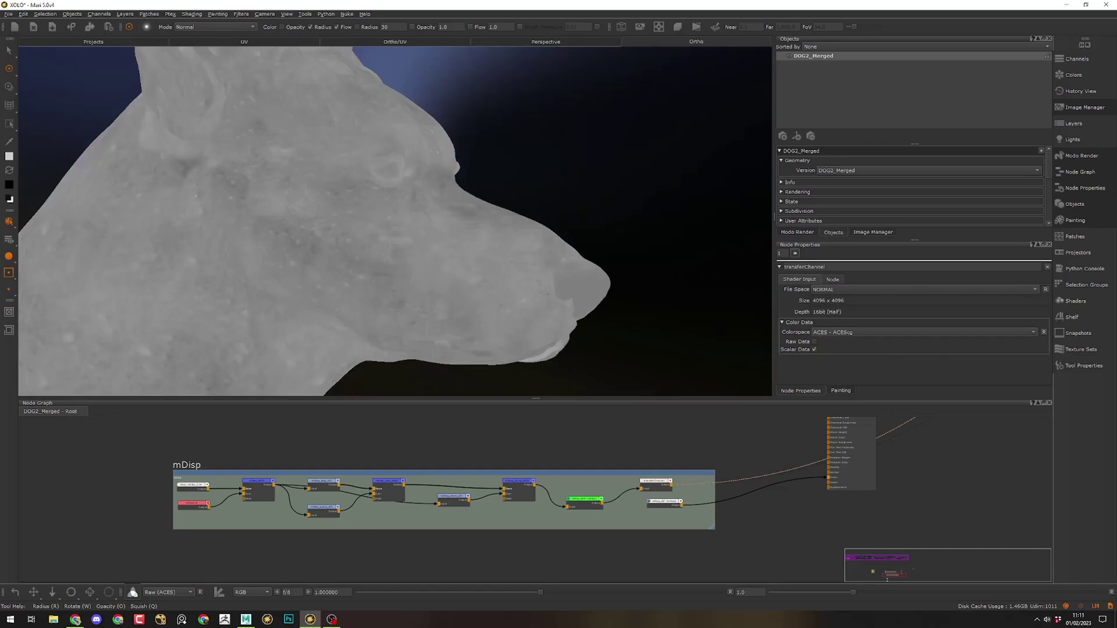
pyautogui.click(849, 171)
pyautogui.click(847, 179)
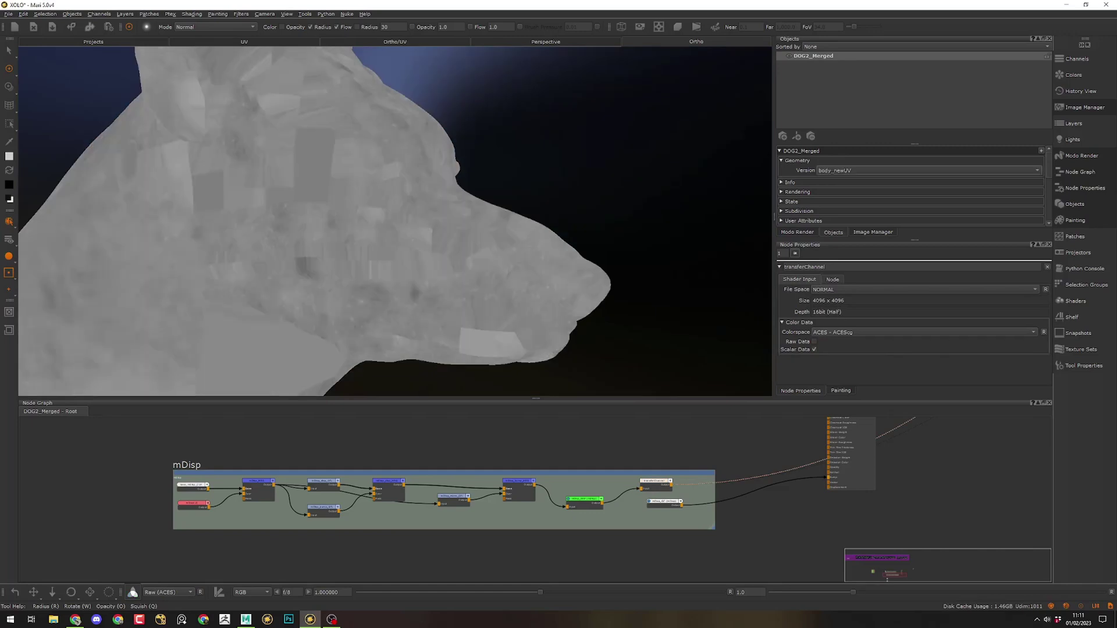
# Set up a Layer Transfer for transferChannel with DOG2_Merged as source version and body_newUV as destination version
pyautogui.scroll(2, 659, 448)
pyautogui.moveTo(659, 448); pyautogui.dragTo(754, 428, button='middle')
pyautogui.click(754, 473)
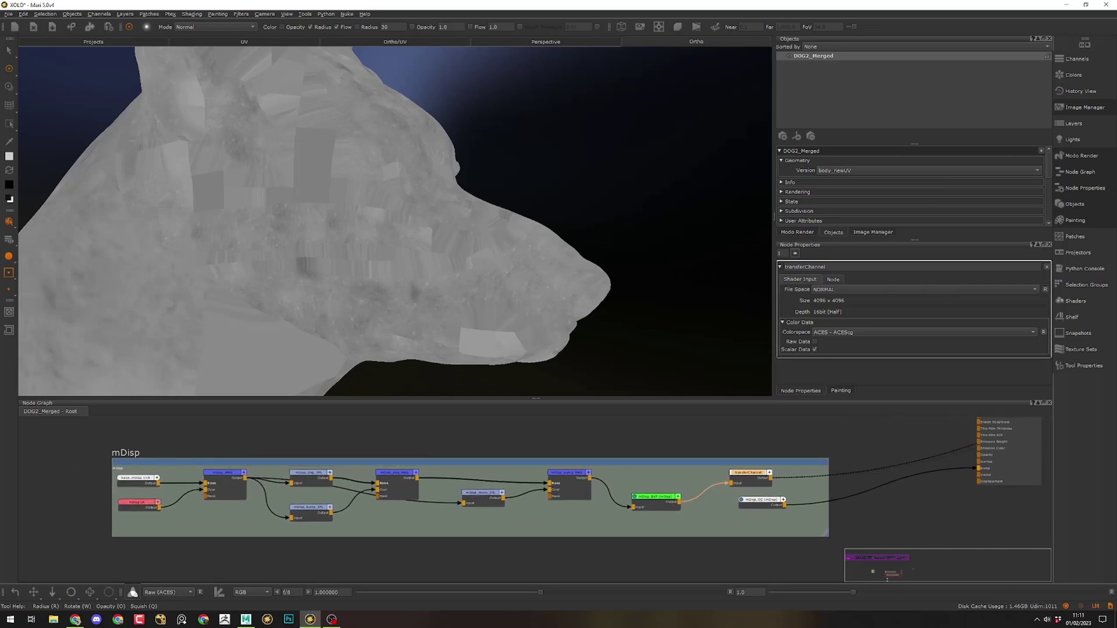
pyautogui.click(99, 13)
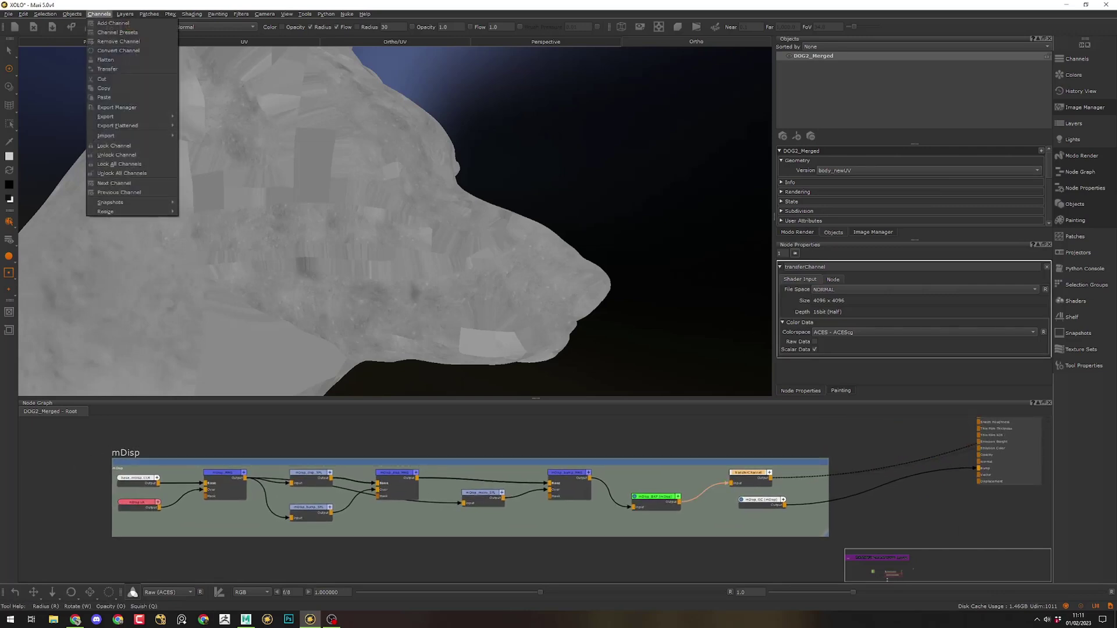
pyautogui.click(137, 97)
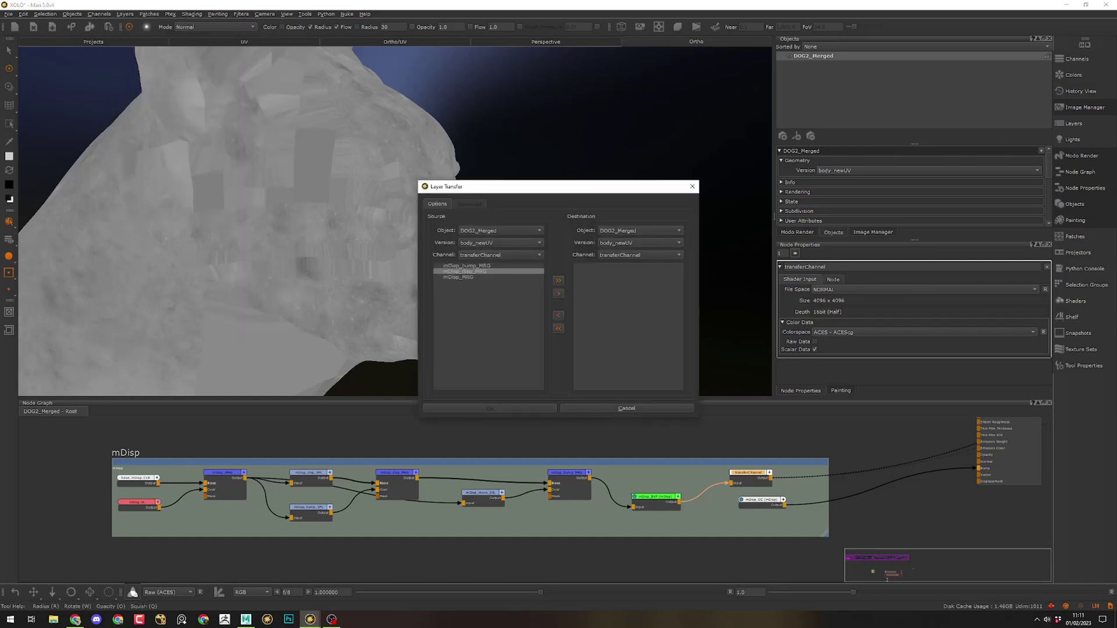
pyautogui.click(500, 231)
pyautogui.click(500, 234)
pyautogui.moveTo(503, 188); pyautogui.dragTo(461, 170)
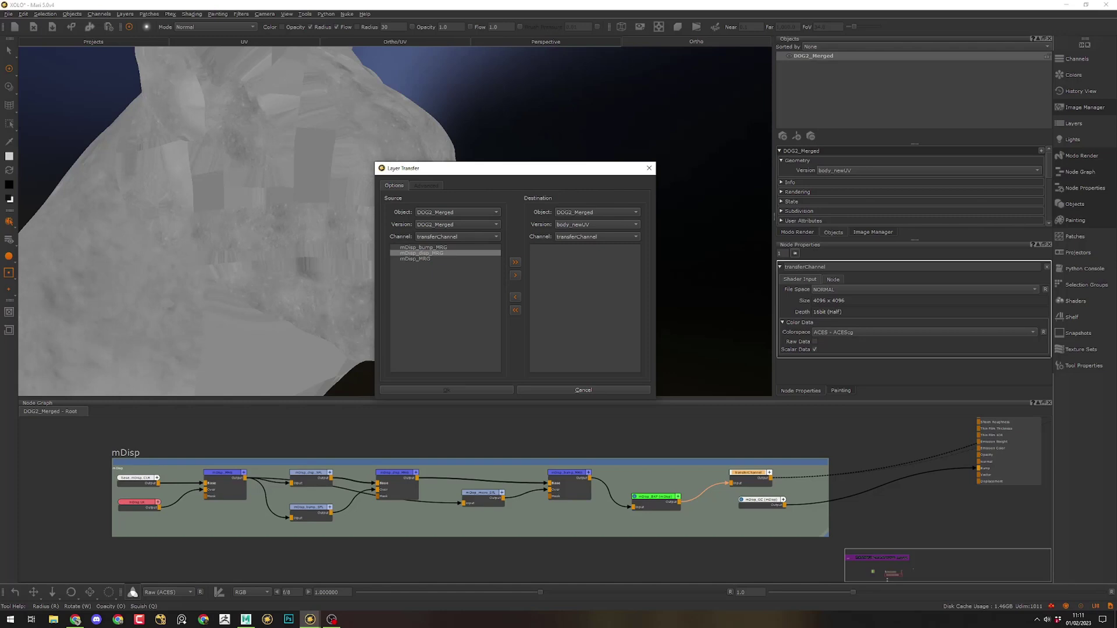
# Add the mDisp_MRG layer to the transfer's destination and run the Layer Transfer
pyautogui.keyDown('ctrl'); pyautogui.click(415, 259); pyautogui.keyUp('ctrl')
pyautogui.moveTo(457, 169); pyautogui.dragTo(464, 124)
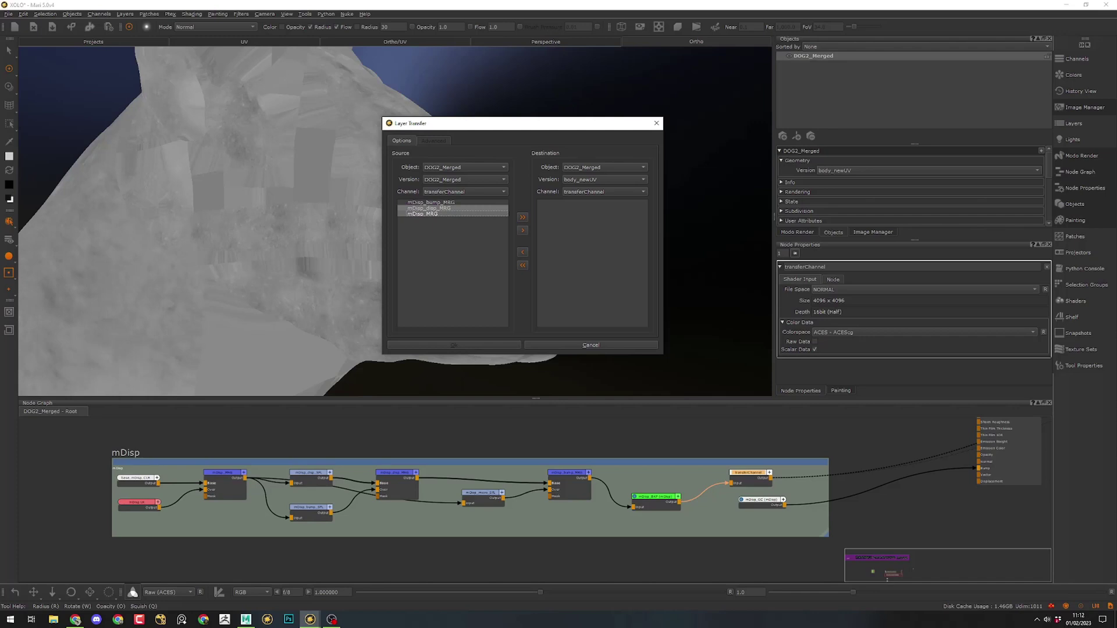
pyautogui.click(523, 231)
pyautogui.moveTo(564, 127); pyautogui.dragTo(556, 130)
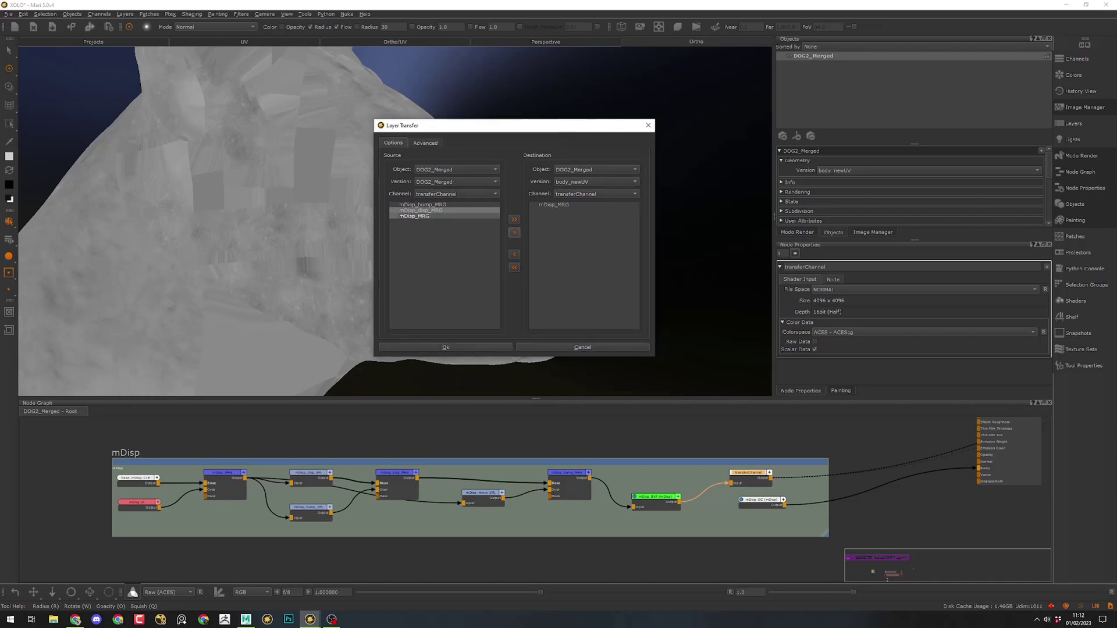
pyautogui.click(447, 347)
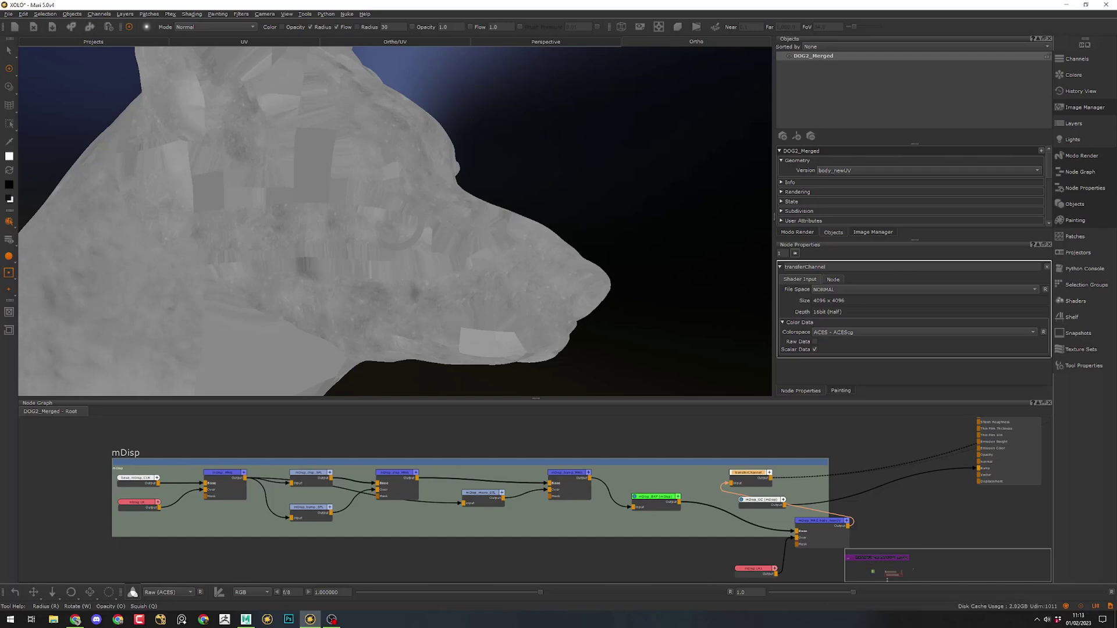
# Reposition the transferred mDisp_MRG body_newUV merge and mDisp LR1 paint node near the end of the mDisp group
pyautogui.moveTo(559, 524); pyautogui.dragTo(518, 503, button='middle')
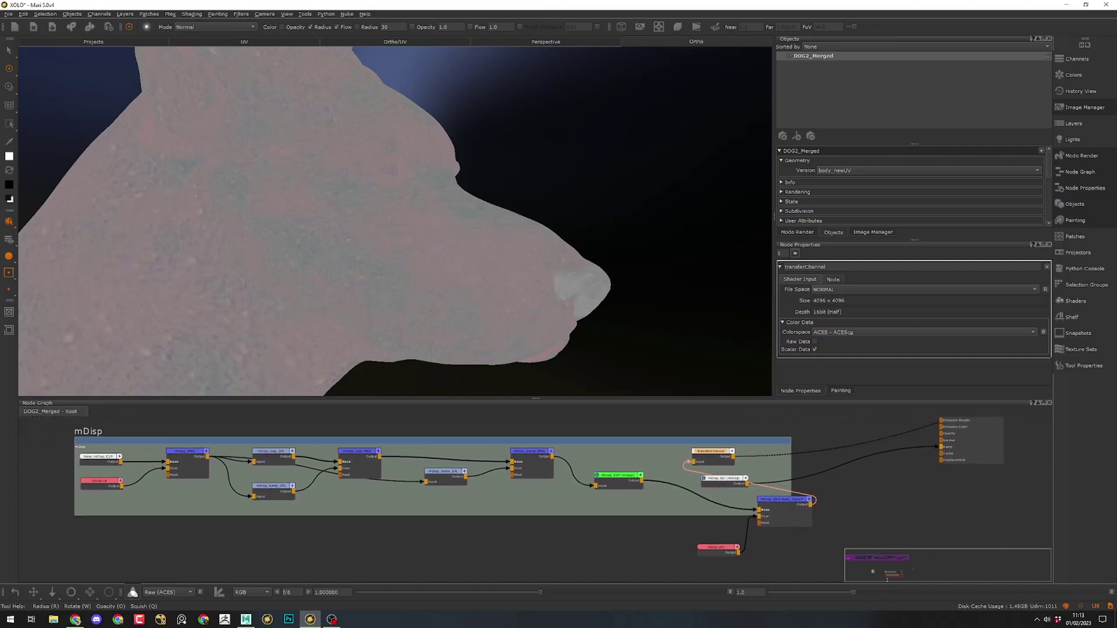
pyautogui.scroll(-3, 721, 509)
pyautogui.scroll(7, 726, 507)
pyautogui.moveTo(729, 506); pyautogui.dragTo(619, 480, button='middle')
pyautogui.moveTo(349, 495); pyautogui.dragTo(795, 513, button='middle')
pyautogui.moveTo(436, 494); pyautogui.dragTo(716, 504, button='middle')
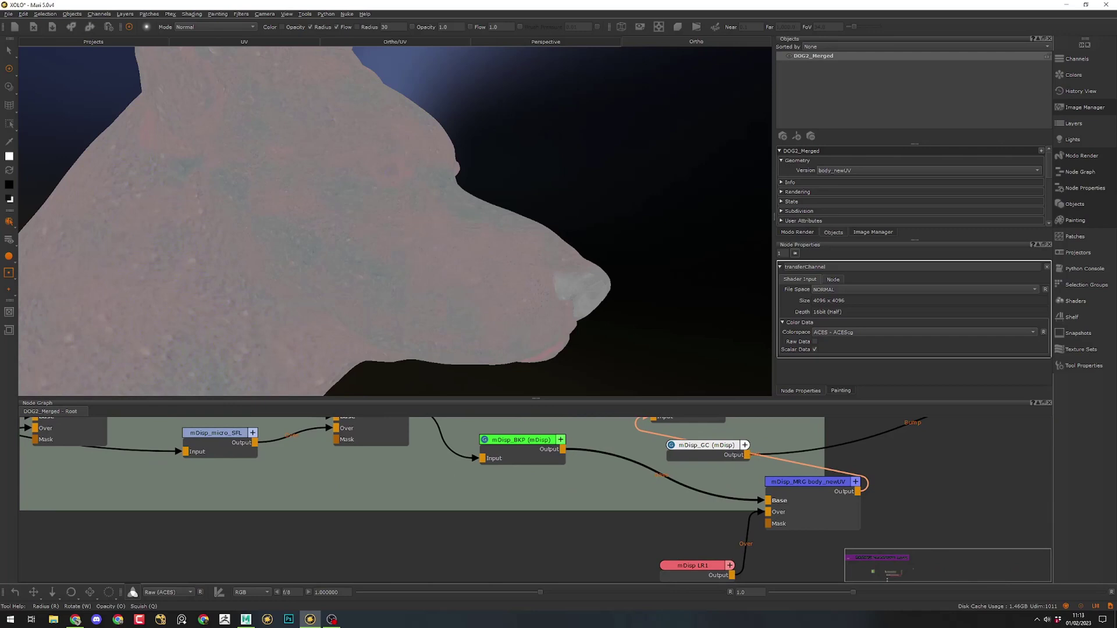
pyautogui.scroll(-3, 801, 518)
pyautogui.moveTo(800, 517); pyautogui.dragTo(789, 521)
pyautogui.moveTo(730, 552); pyautogui.dragTo(700, 543)
# Examine the transferred displacement on the dog's head and its new nodes in the node graph
pyautogui.keyDown('alt'); pyautogui.moveTo(640, 329); pyautogui.dragTo(603, 332); pyautogui.keyUp('alt')
pyautogui.moveTo(485, 285)
pyautogui.keyDown('alt'); pyautogui.mouseDown()
pyautogui.moveTo(548, 285)
pyautogui.moveTo(520, 284)
pyautogui.mouseUp(); pyautogui.keyUp('alt')
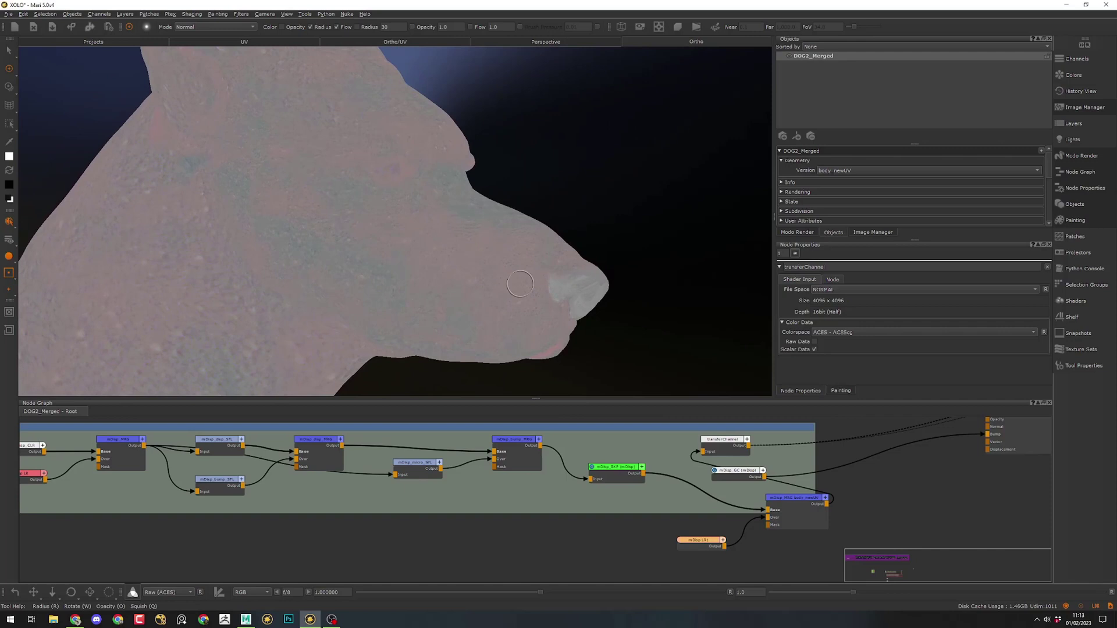
pyautogui.keyDown('alt'); pyautogui.moveTo(520, 284); pyautogui.dragTo(545, 306, button='middle'); pyautogui.keyUp('alt')
pyautogui.keyDown('alt'); pyautogui.moveTo(545, 306); pyautogui.dragTo(611, 308, button='right'); pyautogui.keyUp('alt')
pyautogui.keyDown('alt'); pyautogui.moveTo(611, 309); pyautogui.dragTo(573, 309); pyautogui.keyUp('alt')
pyautogui.keyDown('alt'); pyautogui.moveTo(592, 385); pyautogui.dragTo(631, 387); pyautogui.keyUp('alt')
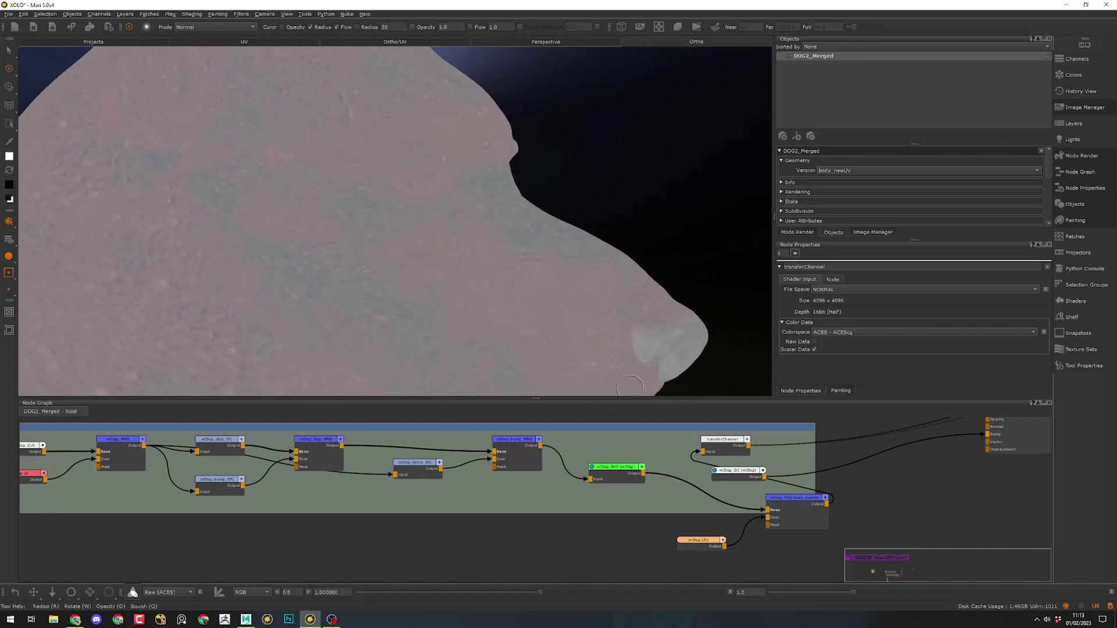
pyautogui.scroll(-2, 684, 521)
pyautogui.moveTo(749, 542); pyautogui.dragTo(682, 506, button='middle')
pyautogui.scroll(4, 682, 506)
pyautogui.scroll(-5, 683, 507)
# Move the transferred nodes below the mDisp group and disconnect their merge from transferChannel and the mDisp_BKP node
pyautogui.moveTo(696, 525); pyautogui.dragTo(607, 530)
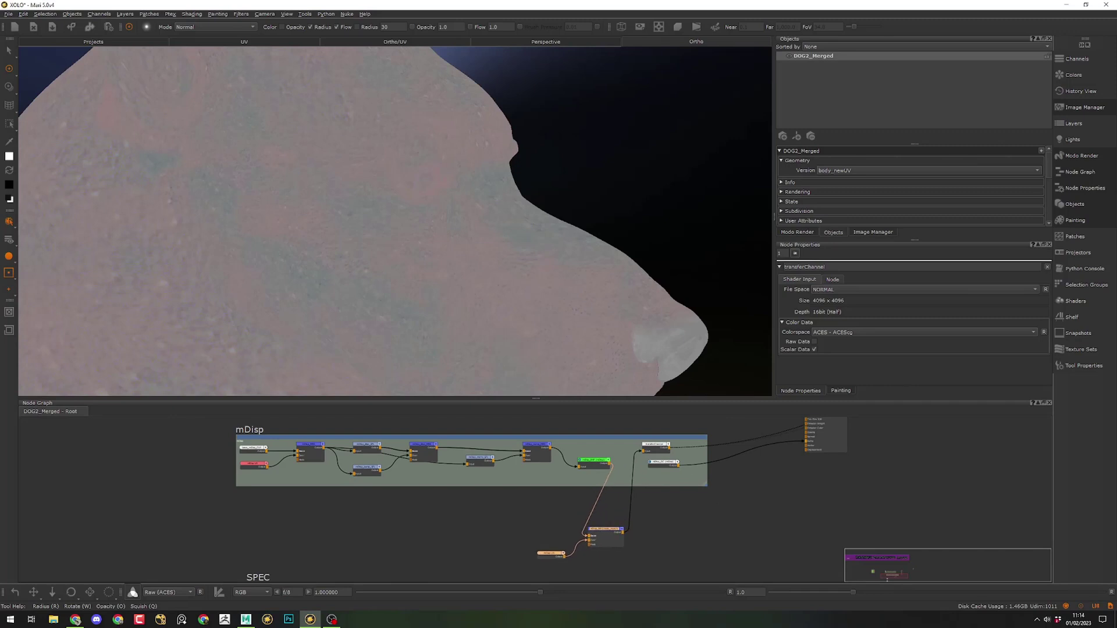
pyautogui.moveTo(638, 453); pyautogui.dragTo(634, 464)
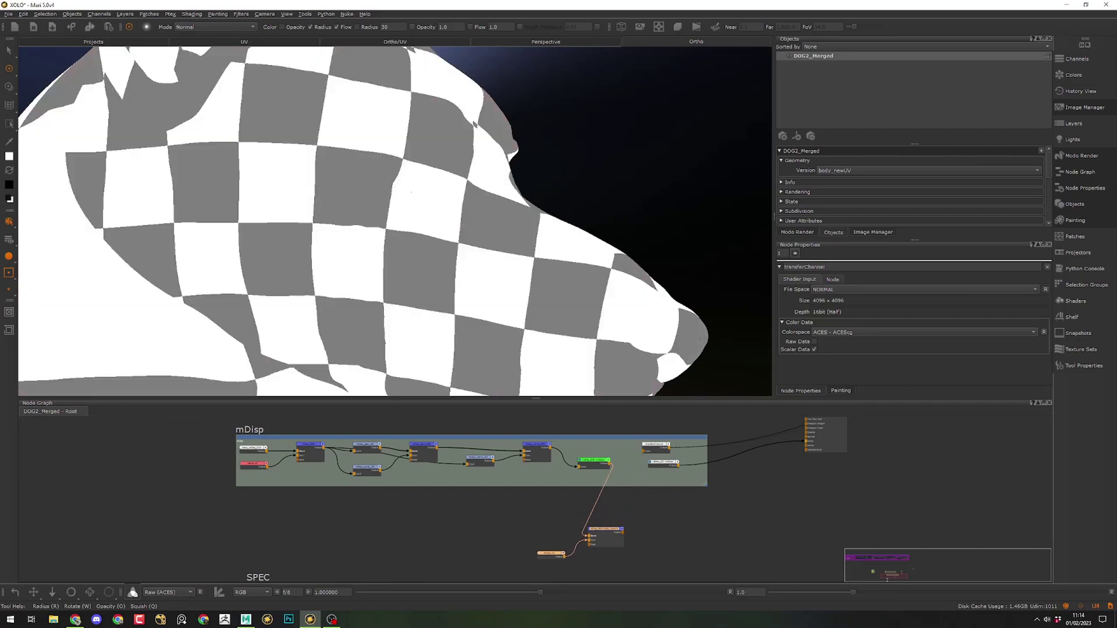
pyautogui.click(633, 502)
pyautogui.moveTo(585, 530); pyautogui.dragTo(588, 515)
pyautogui.click(609, 461)
# Move the transferred merge and mDisp LR1 nodes under the start of the mDisp group, above SPEC
pyautogui.scroll(2, 622, 486)
pyautogui.moveTo(627, 511); pyautogui.dragTo(711, 489, button='middle')
pyautogui.scroll(-4, 711, 488)
pyautogui.moveTo(696, 506); pyautogui.dragTo(472, 510)
pyautogui.scroll(-5, 471, 507)
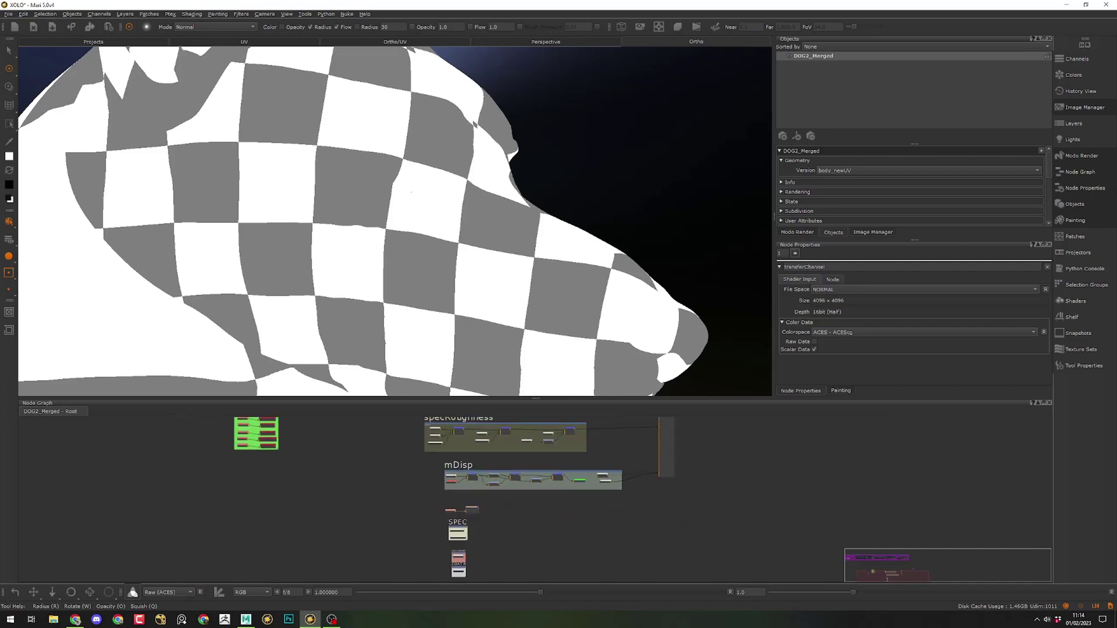
# Duplicate the mDisp group's node chain from base_mDisp_CLR to mDisp_bump_MRG without the mDisp LR node, placing the copy below the group
pyautogui.scroll(6, 450, 480)
pyautogui.scroll(4, 455, 484)
pyautogui.scroll(-3, 512, 506)
pyautogui.moveTo(513, 524); pyautogui.dragTo(461, 506, button='middle')
pyautogui.click(466, 510)
pyautogui.moveTo(739, 486); pyautogui.dragTo(412, 449)
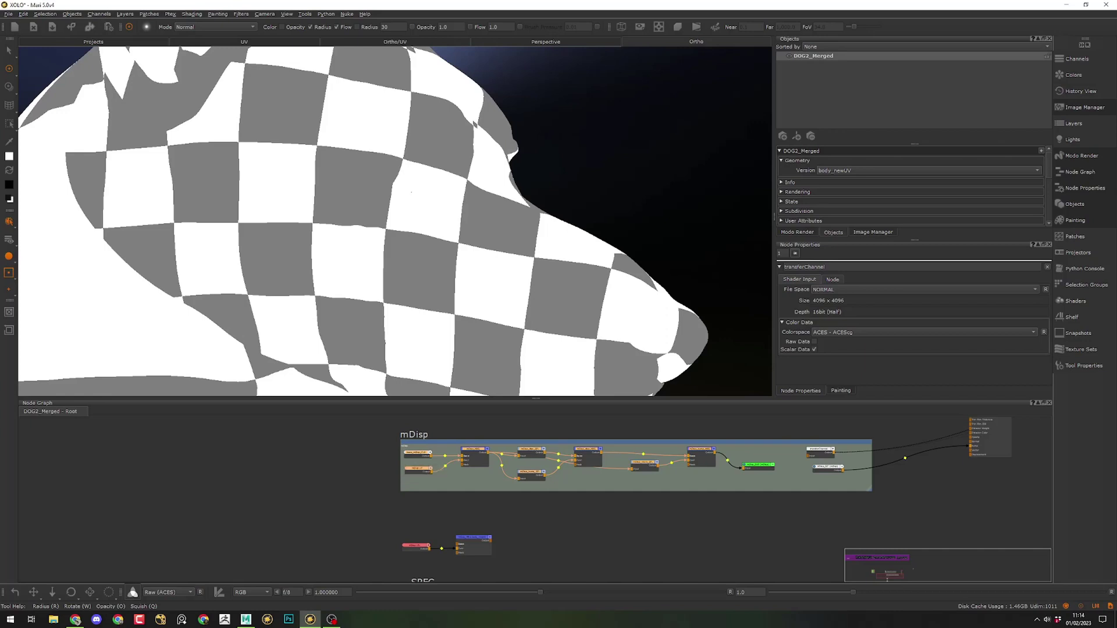
pyautogui.click(418, 468)
pyautogui.moveTo(418, 469); pyautogui.dragTo(729, 481)
pyautogui.hotkey('ctrl', 'c')
pyautogui.hotkey('ctrl', 'v')
pyautogui.moveTo(702, 536); pyautogui.dragTo(611, 507, button='middle')
pyautogui.click(612, 538)
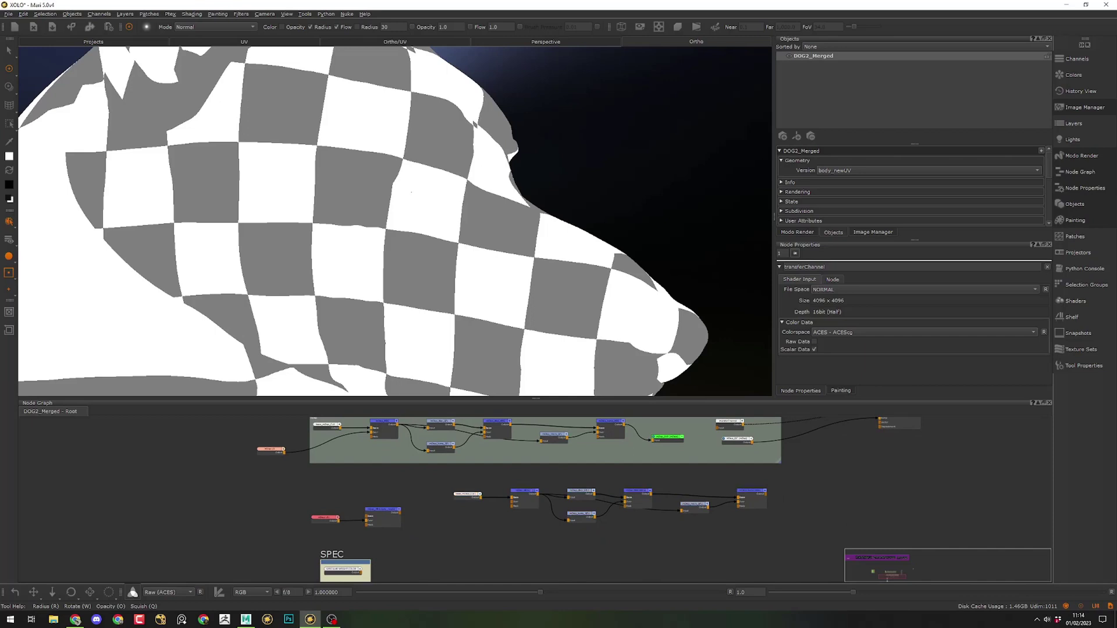
# Delete the mDisp_MRG body_newUV merge and move mDisp LR1 beside the start of the duplicated chain
pyautogui.scroll(3, 412, 517)
pyautogui.press('Delete')
pyautogui.moveTo(257, 517); pyautogui.dragTo(491, 504)
pyautogui.moveTo(877, 509); pyautogui.dragTo(668, 533, button='middle')
pyautogui.scroll(-2, 675, 534)
pyautogui.scroll(1, 710, 534)
# View the duplicated mDisp_bump_MRG1 on the dog and connect mDisp LR1 to the Over input of mDisp_MRG1
pyautogui.click(745, 503)
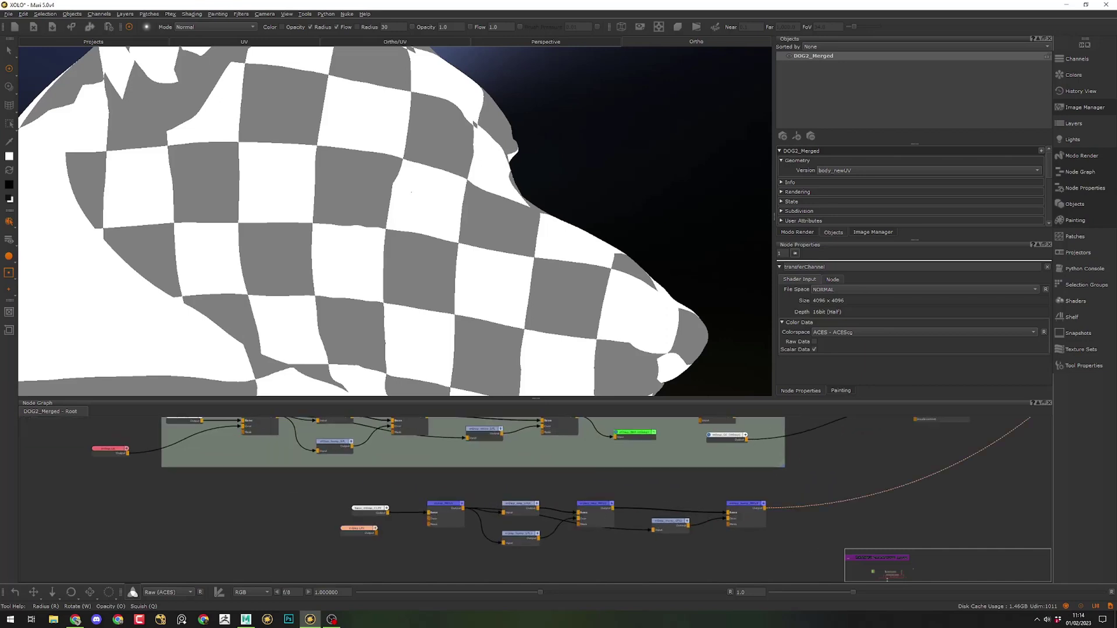
pyautogui.scroll(2, 398, 533)
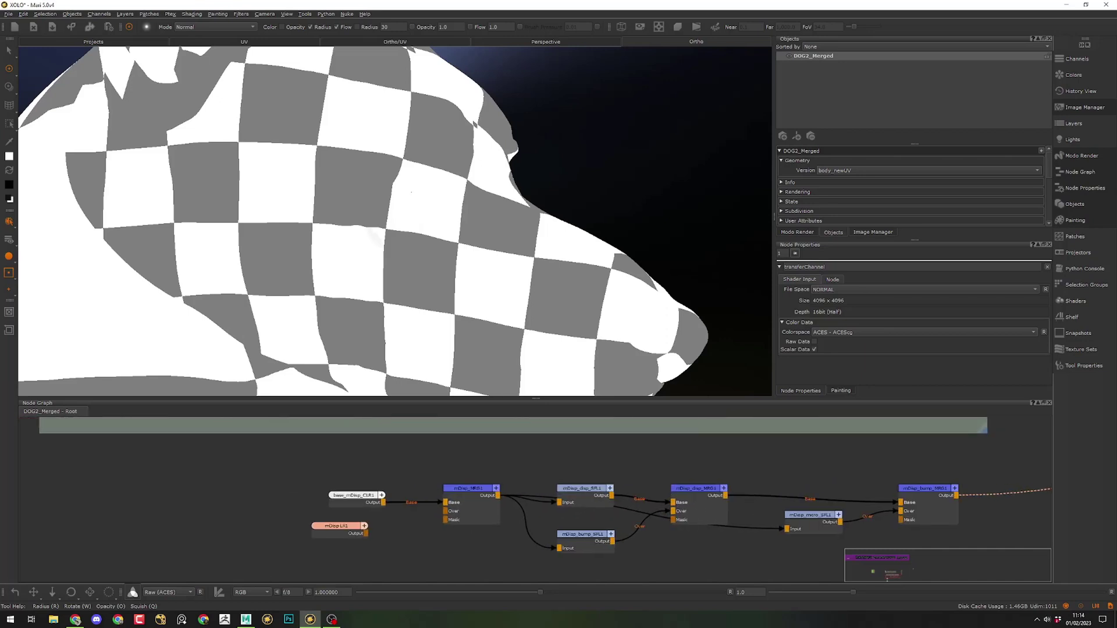
pyautogui.moveTo(698, 538); pyautogui.dragTo(659, 541, button='middle')
pyautogui.moveTo(327, 536); pyautogui.dragTo(411, 514)
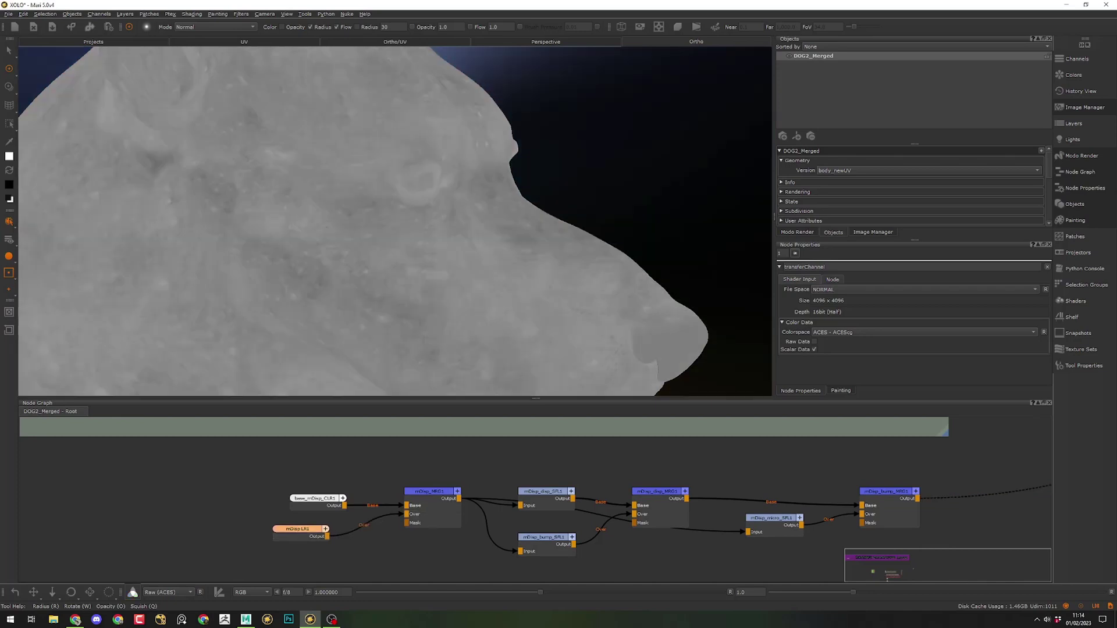
# Move the original mDisp LR node back inside the mDisp group and view the dog's head from a new angle
pyautogui.scroll(-4, 475, 467)
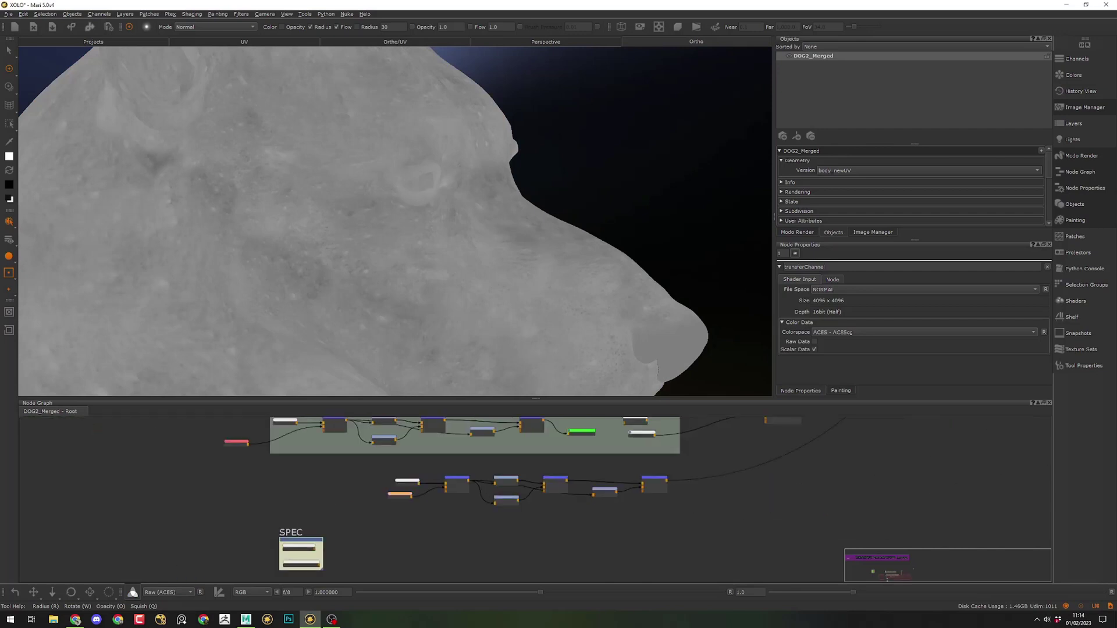
pyautogui.moveTo(237, 442); pyautogui.dragTo(290, 436)
pyautogui.keyDown('alt'); pyautogui.moveTo(535, 305); pyautogui.dragTo(507, 309, button='right'); pyautogui.keyUp('alt')
pyautogui.moveTo(465, 244)
pyautogui.keyDown('alt'); pyautogui.mouseDown()
pyautogui.moveTo(349, 245)
pyautogui.moveTo(370, 255)
pyautogui.moveTo(462, 253)
pyautogui.mouseUp(); pyautogui.keyUp('alt')
pyautogui.keyDown('alt'); pyautogui.moveTo(562, 325); pyautogui.dragTo(563, 333); pyautogui.keyUp('alt')
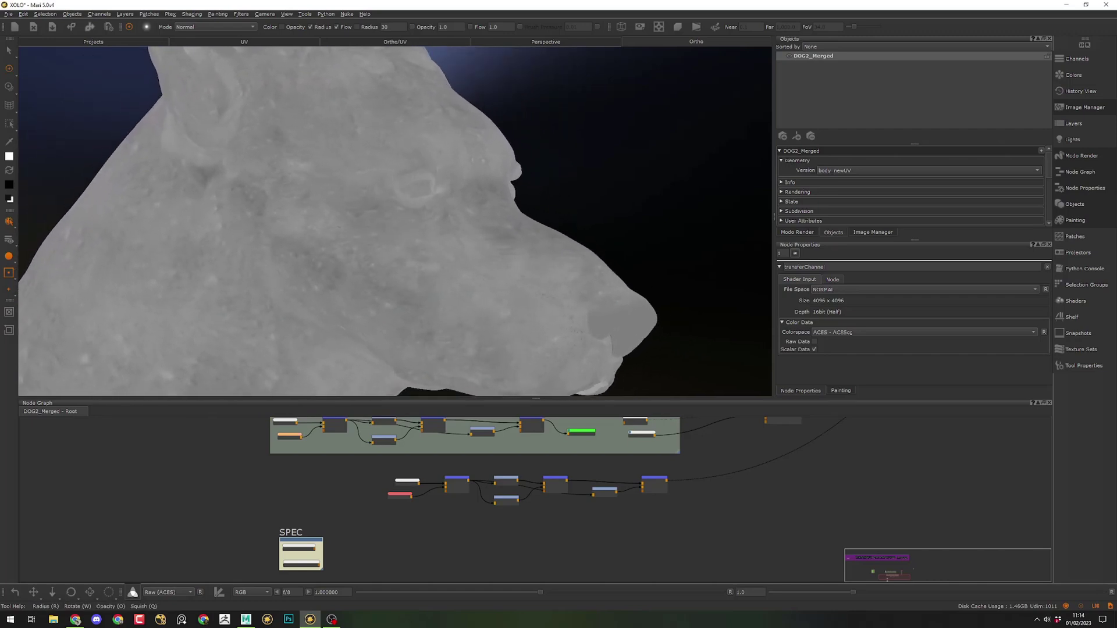
# View the original mDisp_bump_MRG on the dog using the DOG2_Merged version
pyautogui.scroll(5, 541, 465)
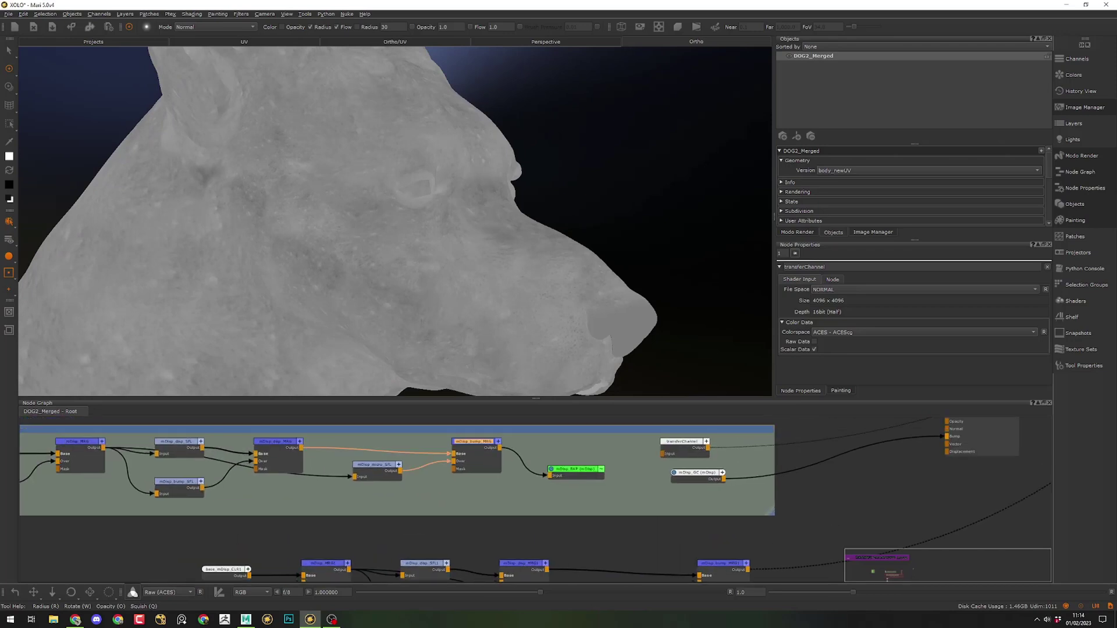
pyautogui.press('1')
pyautogui.click(859, 170)
pyautogui.click(856, 161)
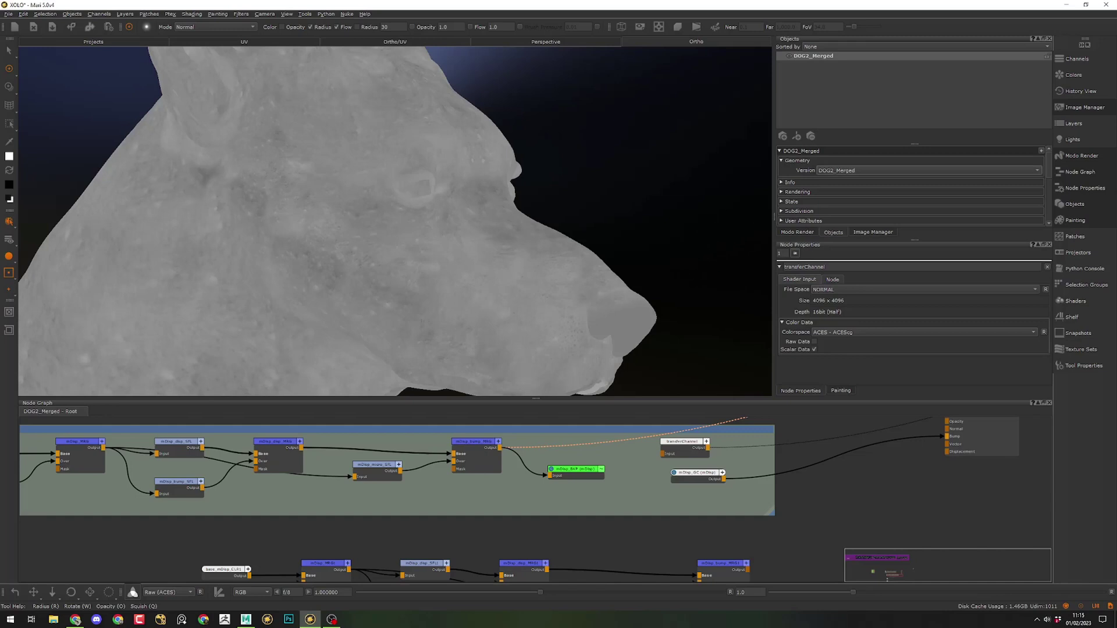
# Tidy the placement of the mDisp LR and mDisp_MRG nodes inside the mDisp group
pyautogui.moveTo(535, 523); pyautogui.dragTo(562, 463, button='middle')
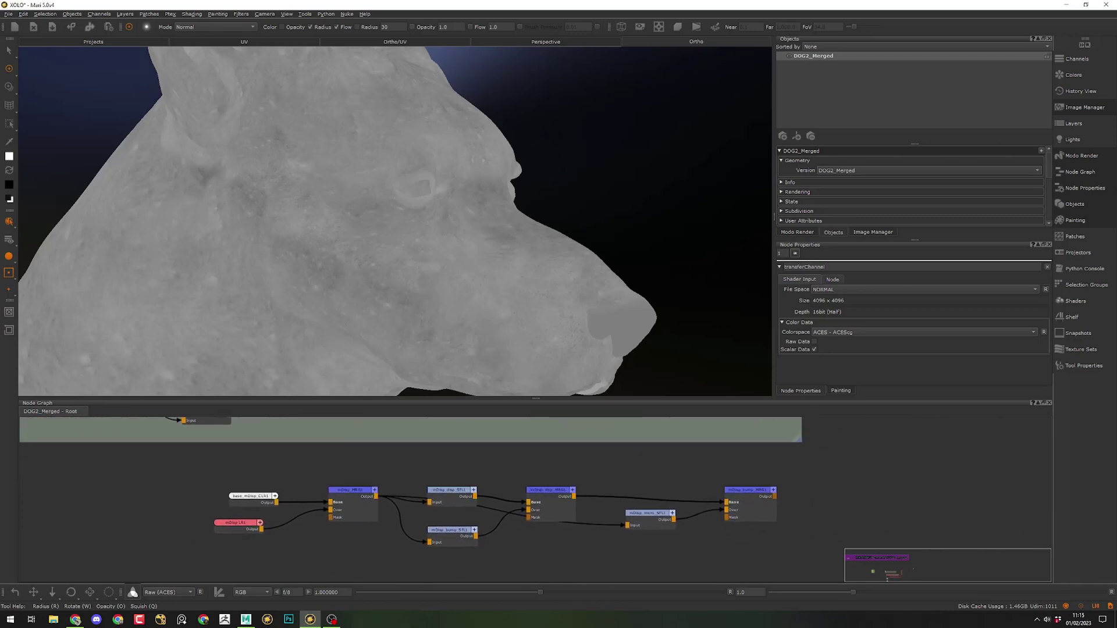
pyautogui.moveTo(524, 495)
pyautogui.mouseDown(button='middle')
pyautogui.moveTo(710, 573)
pyautogui.moveTo(654, 569)
pyautogui.mouseUp(button='middle')
pyautogui.moveTo(145, 479); pyautogui.dragTo(140, 479)
pyautogui.moveTo(236, 443); pyautogui.dragTo(232, 446)
pyautogui.moveTo(229, 445); pyautogui.dragTo(228, 444)
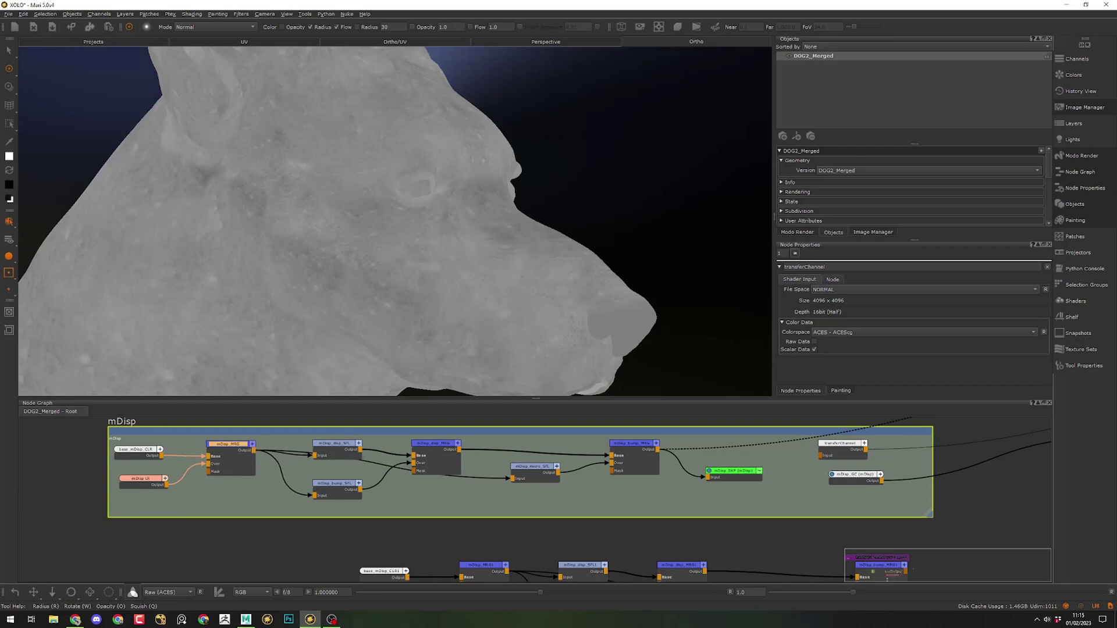
# Move the transferChannel node near the start of the mDisp chain and feed it from the mDisp_MRG output
pyautogui.doubleClick(228, 444)
pyautogui.moveTo(841, 444); pyautogui.dragTo(251, 450)
pyautogui.moveTo(288, 494); pyautogui.dragTo(301, 494)
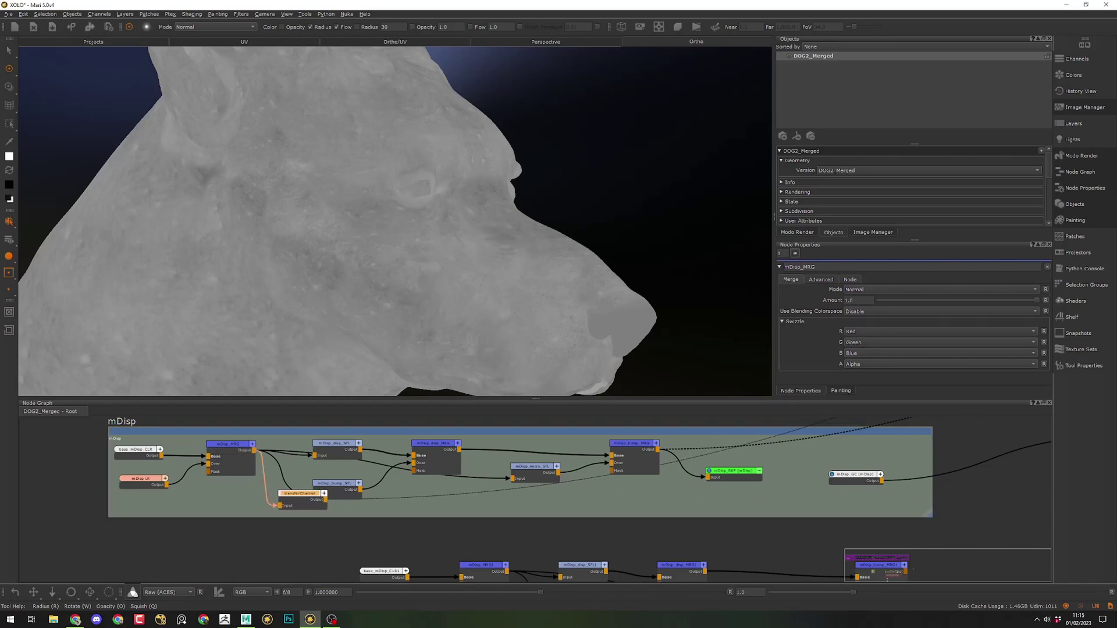
pyautogui.click(125, 13)
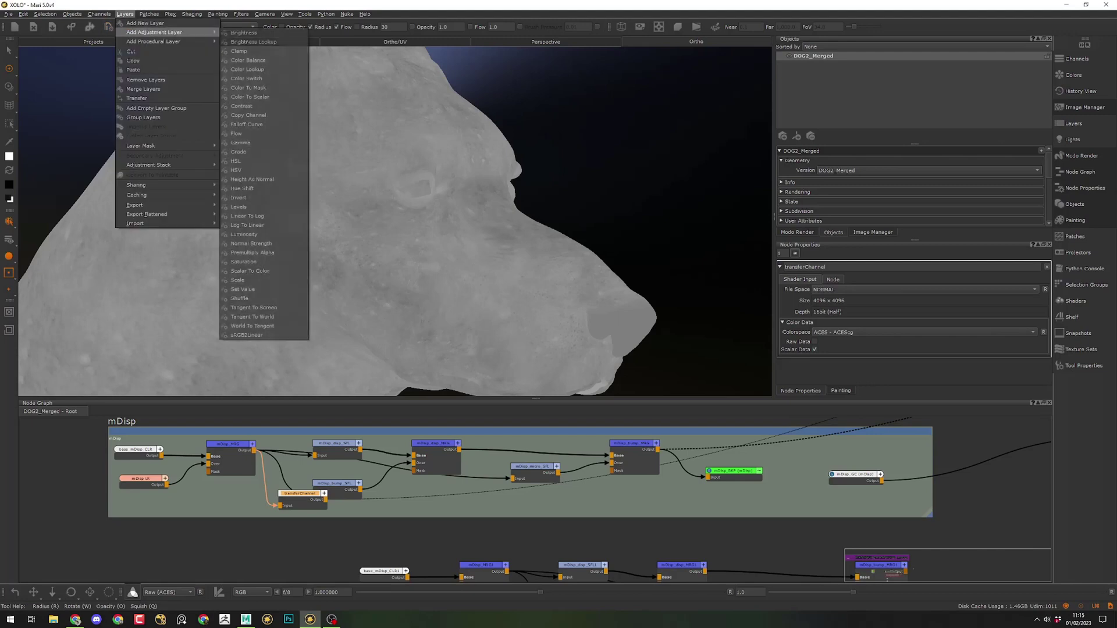
pyautogui.click(137, 98)
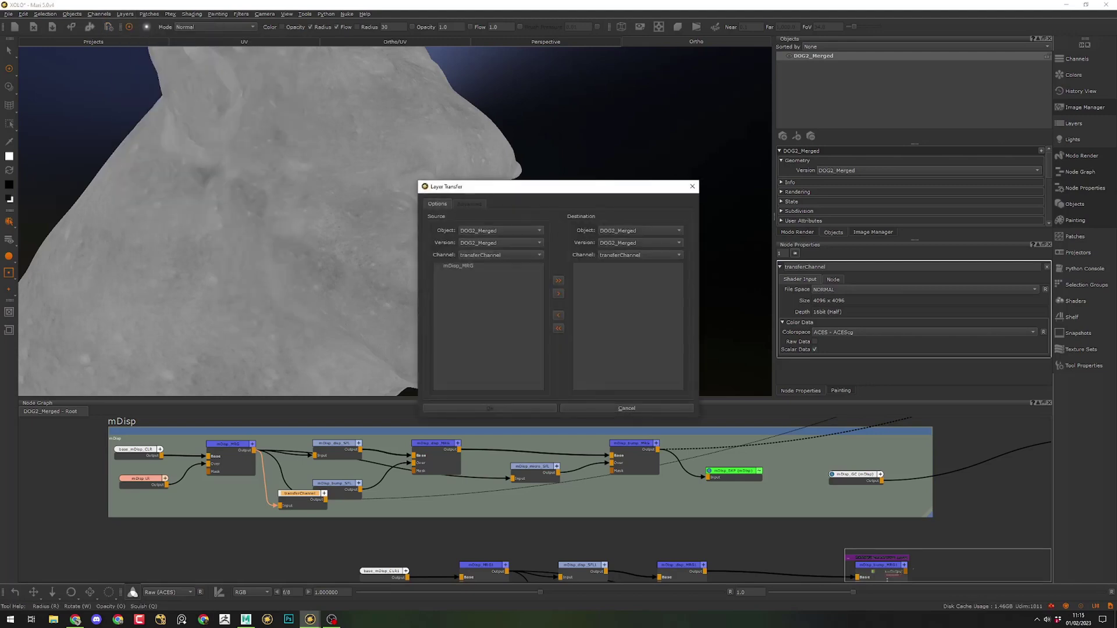
pyautogui.click(640, 242)
pyautogui.click(633, 252)
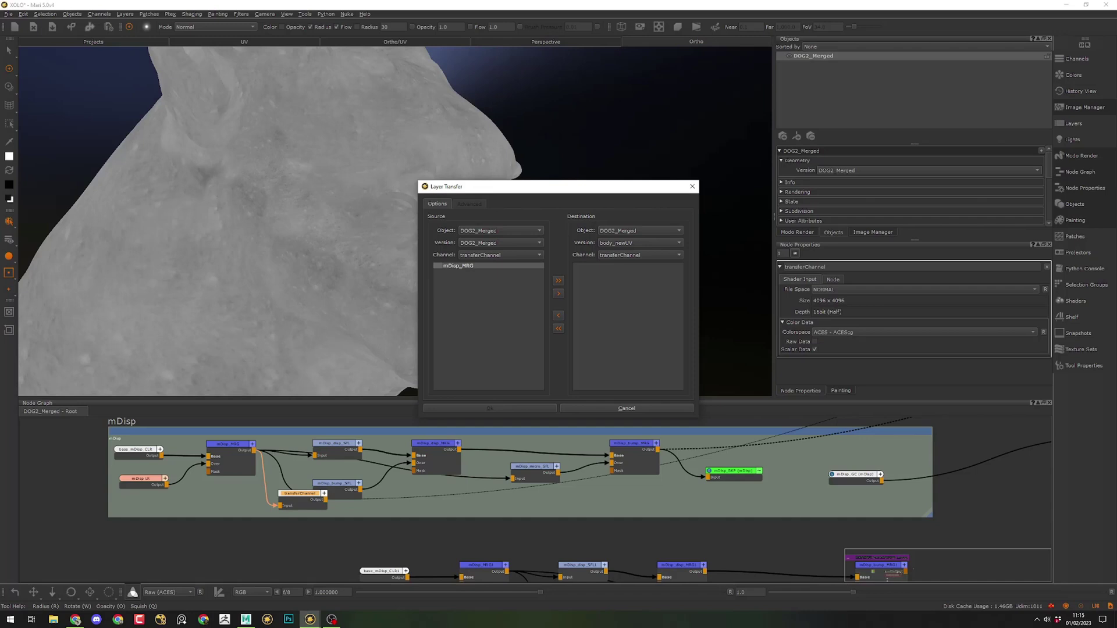
pyautogui.click(627, 408)
pyautogui.keyDown('alt'); pyautogui.moveTo(599, 247); pyautogui.dragTo(533, 236, button='right'); pyautogui.keyUp('alt')
pyautogui.moveTo(532, 236)
pyautogui.keyDown('alt'); pyautogui.mouseDown()
pyautogui.moveTo(476, 224)
pyautogui.moveTo(512, 227)
pyautogui.mouseUp(); pyautogui.keyUp('alt')
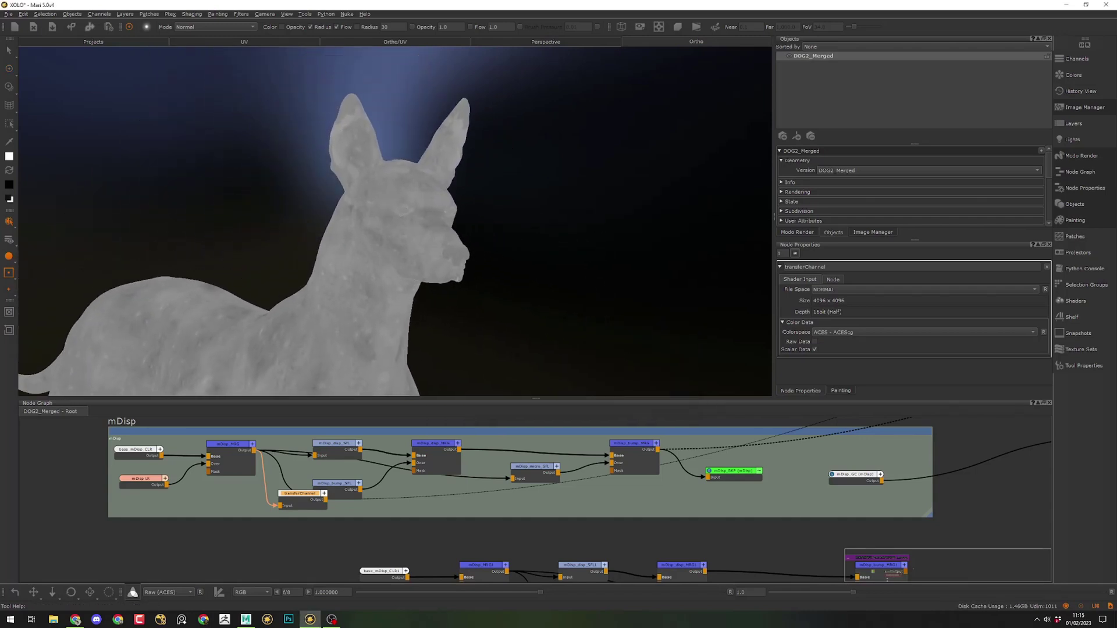
pyautogui.scroll(5, 390, 215)
pyautogui.scroll(-2, 544, 225)
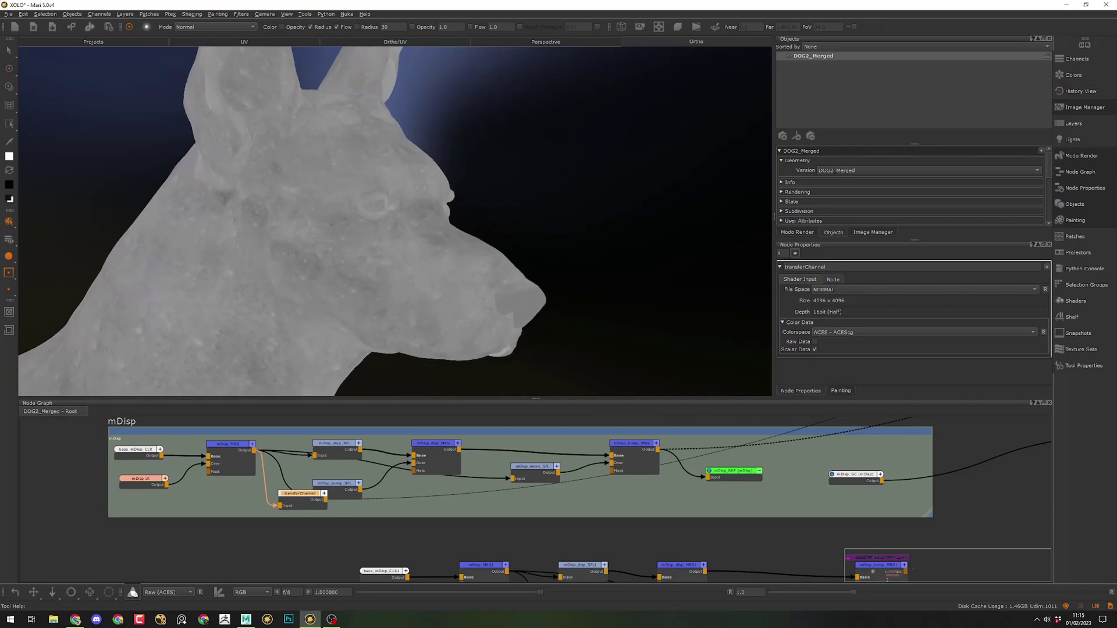